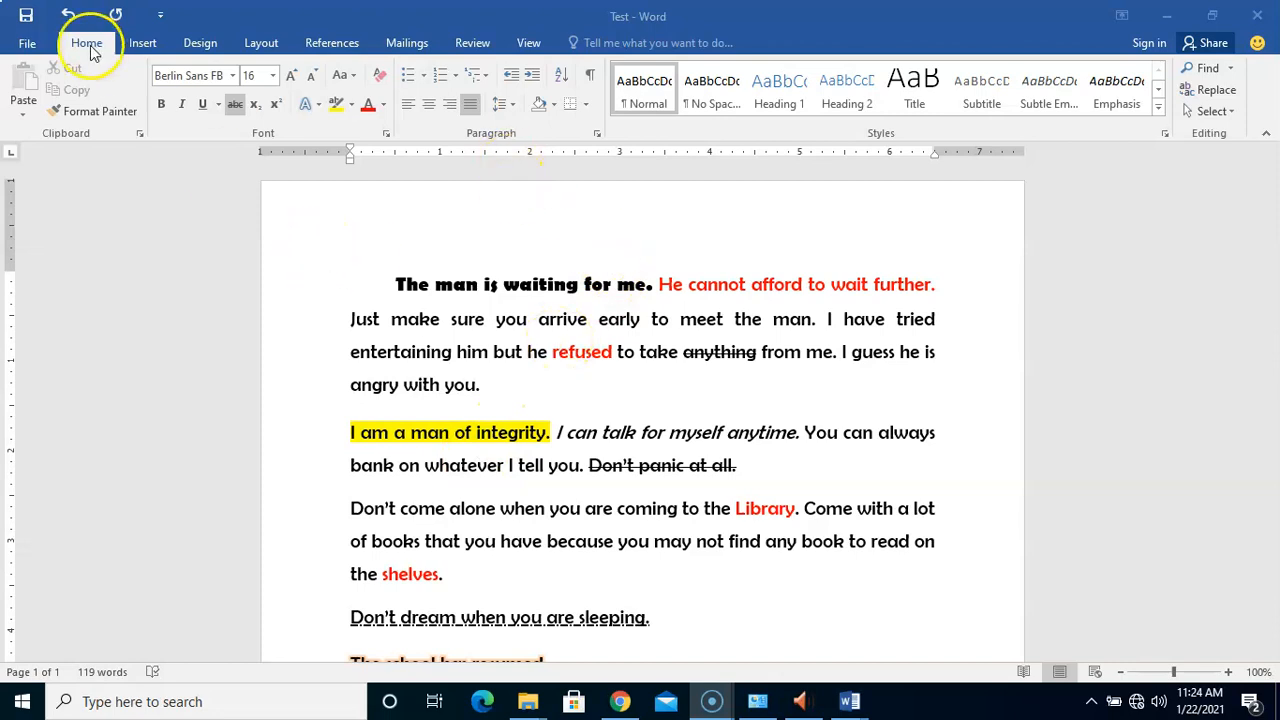
Create a new blank document.
{"action": "left_click", "coordinate": [29, 47]}
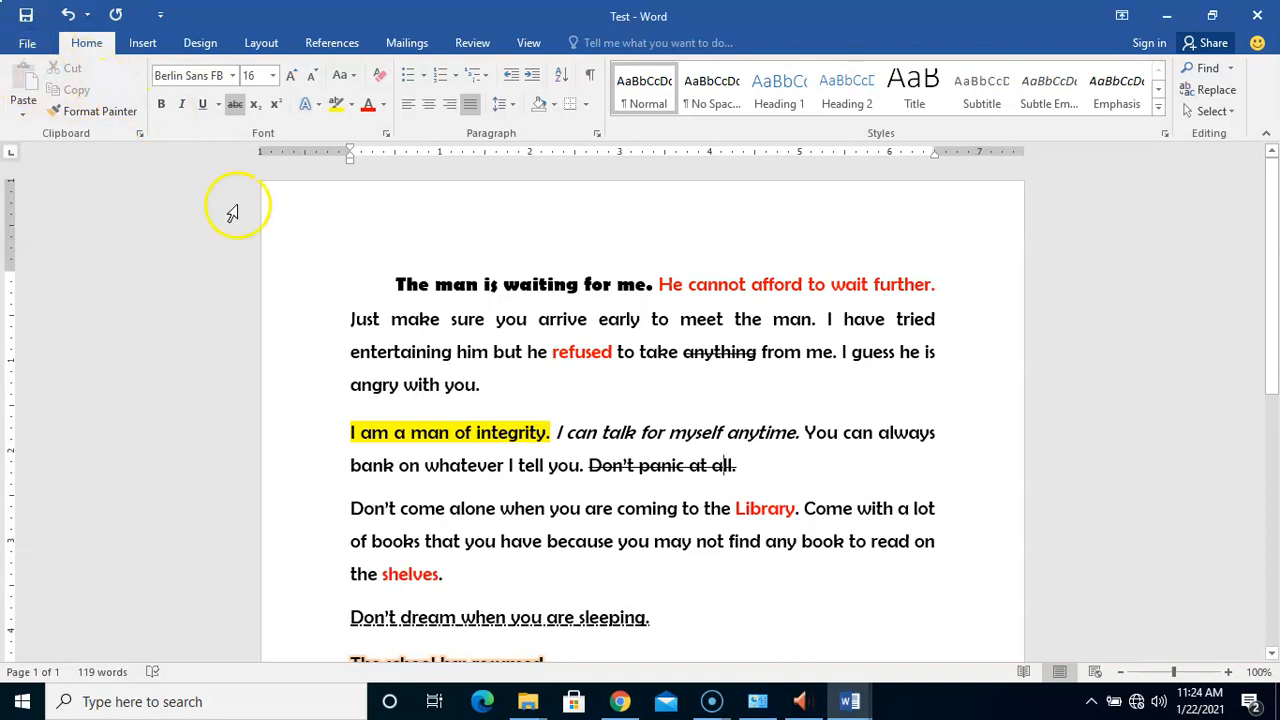
{"action": "left_click", "coordinate": [430, 284]}
{"action": "left_click", "coordinate": [27, 44]}
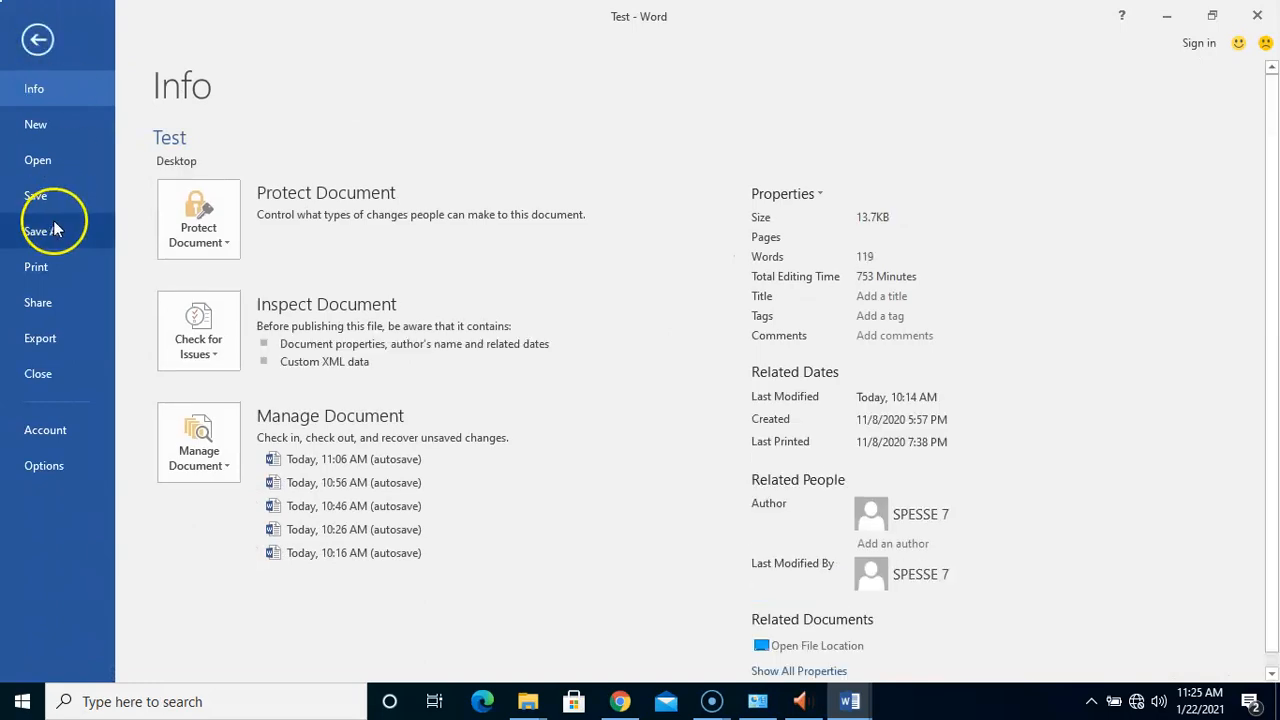
{"action": "left_click", "coordinate": [46, 128]}
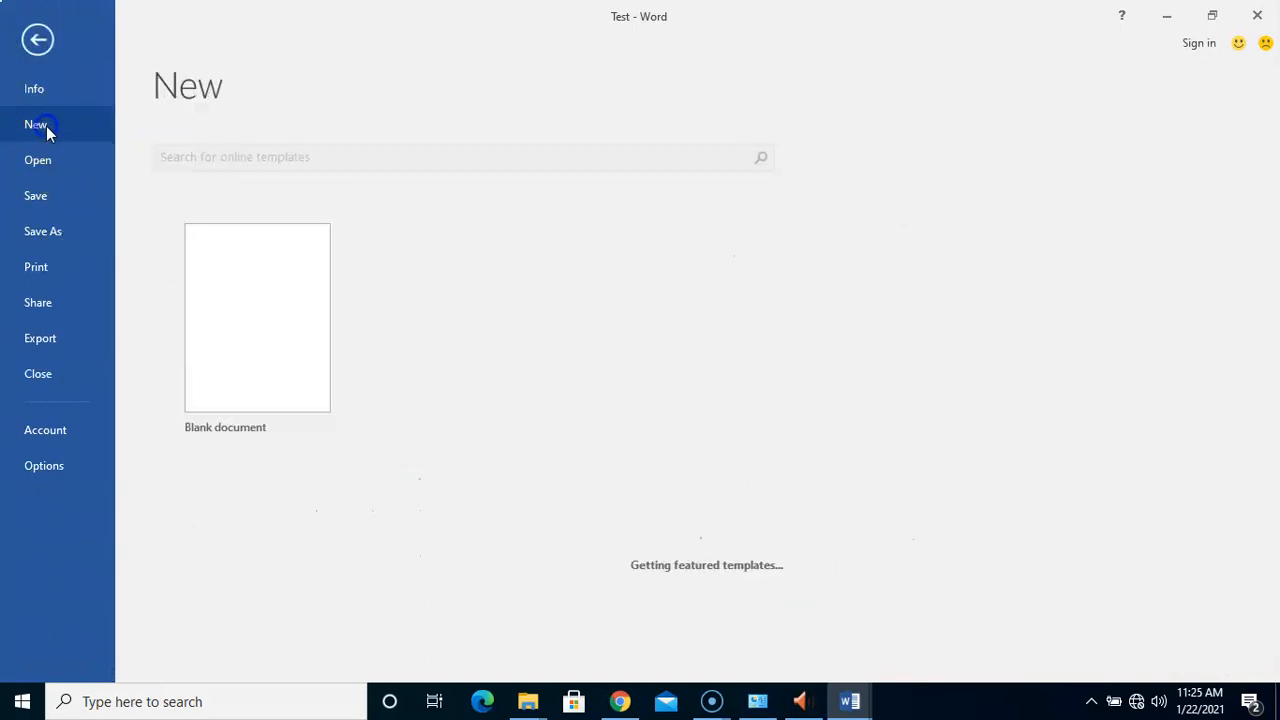
{"action": "left_click", "coordinate": [256, 337]}
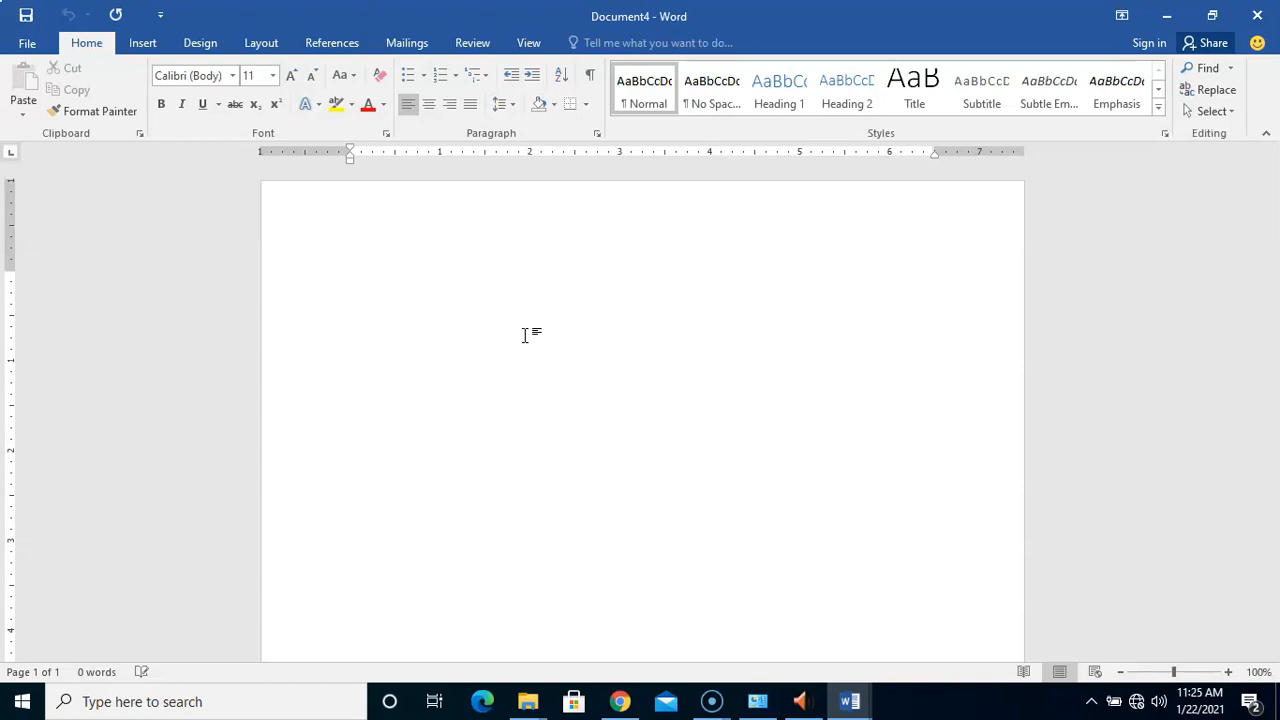
Enter the heading LIST OF FOOD ITEMS on the first line and start a new line below it.
{"action": "type", "text": "LIST "}
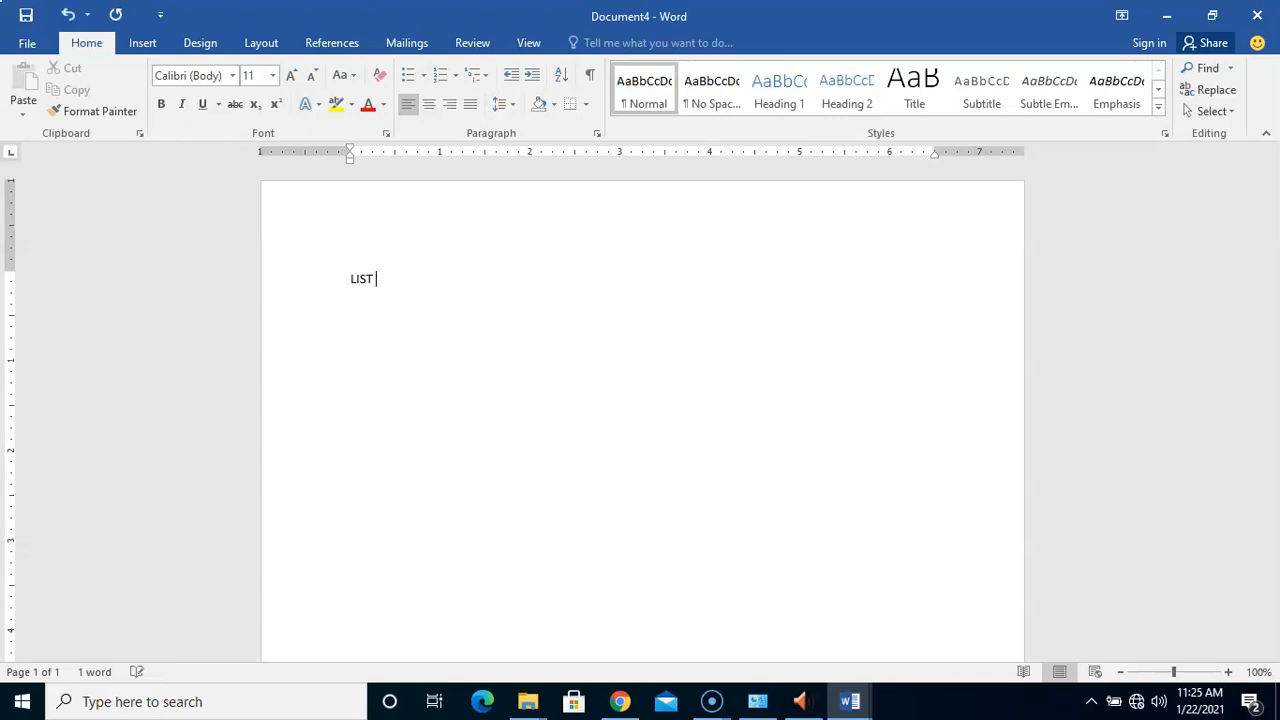
{"action": "type", "text": "OF FOOD ITEMS"}
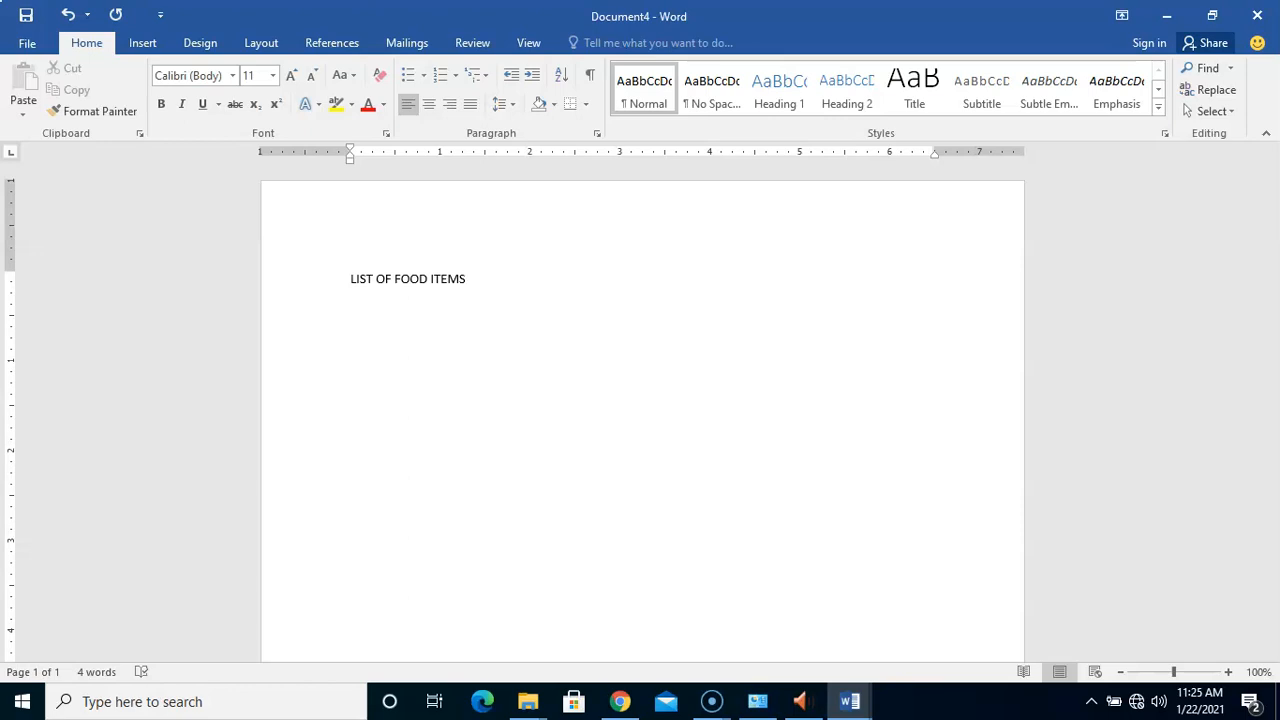
{"action": "key", "text": "Return"}
List Rice, Beans, Yam, Fish, Meat, Banana and Water Melon on separate lines under the heading.
{"action": "type", "text": "Rice"}
{"action": "key", "text": "Return"}
{"action": "type", "text": "Beans "}
{"action": "type", "text": "Yam"}
{"action": "type", "text": "Fish "}
{"action": "type", "text": "Meat"}
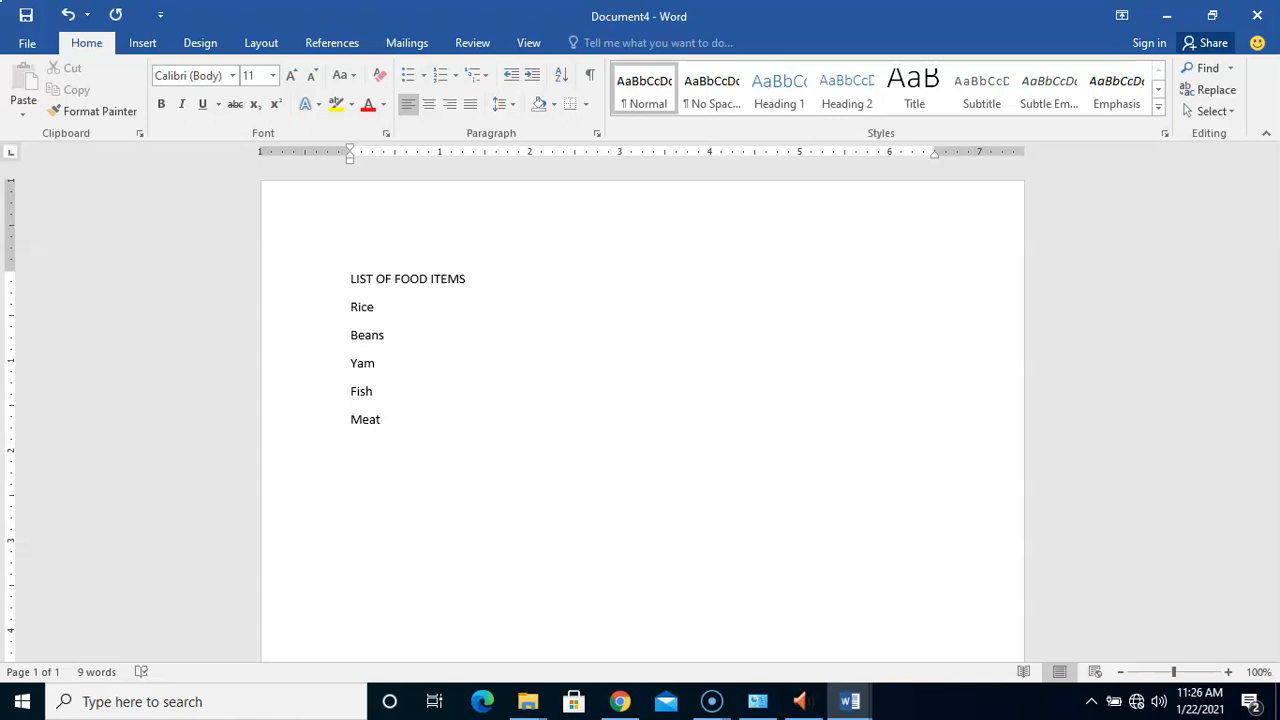
{"action": "type", "text": "Banana"}
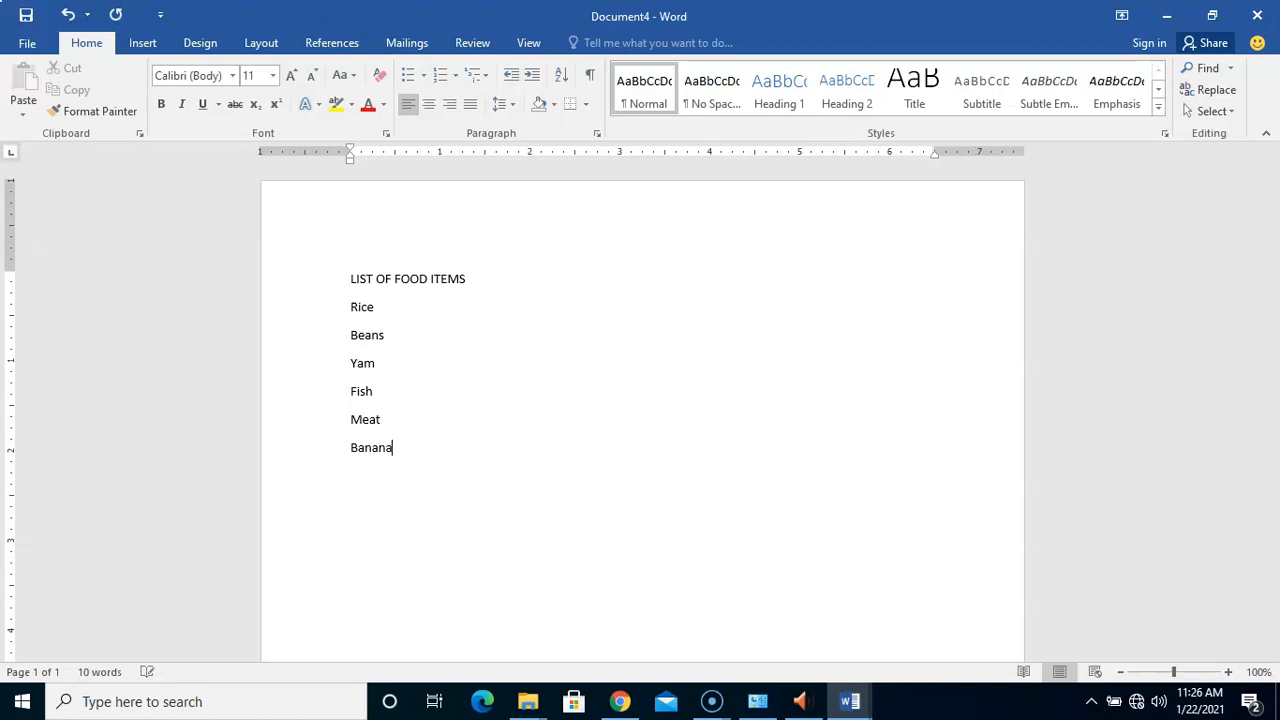
{"action": "key", "text": "Return"}
{"action": "type", "text": "Water"}
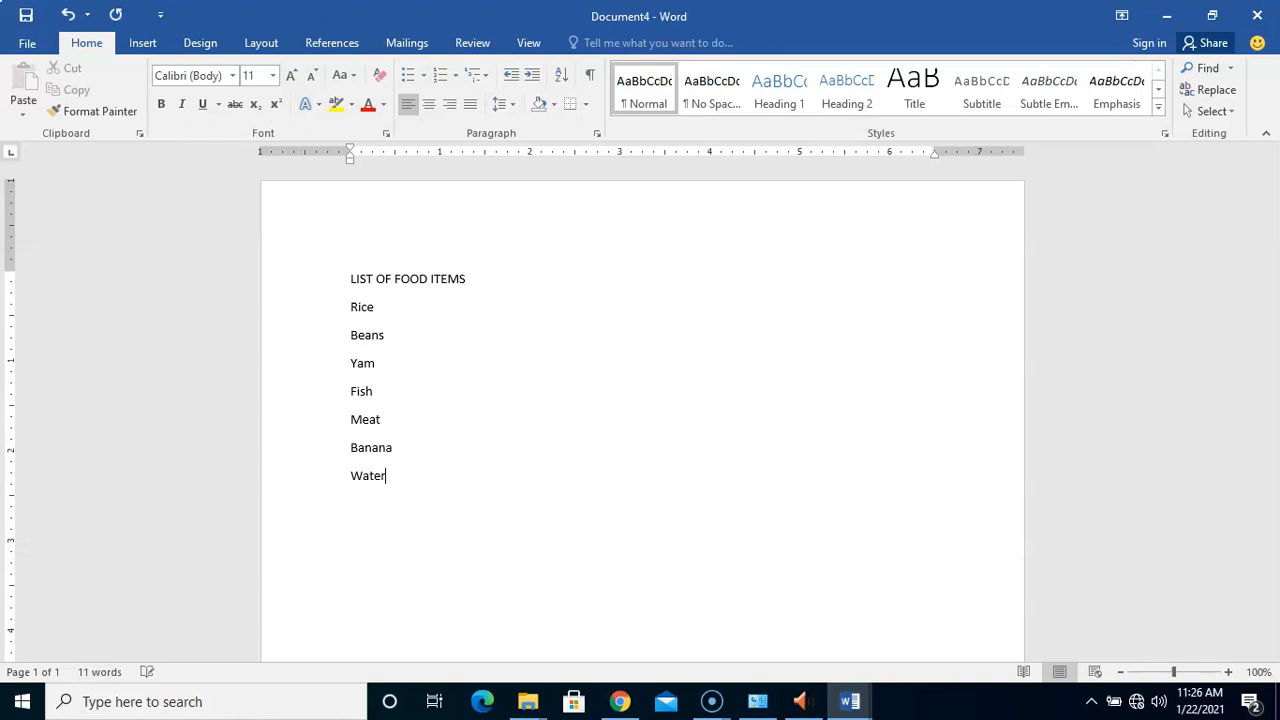
{"action": "type", "text": " Melon"}
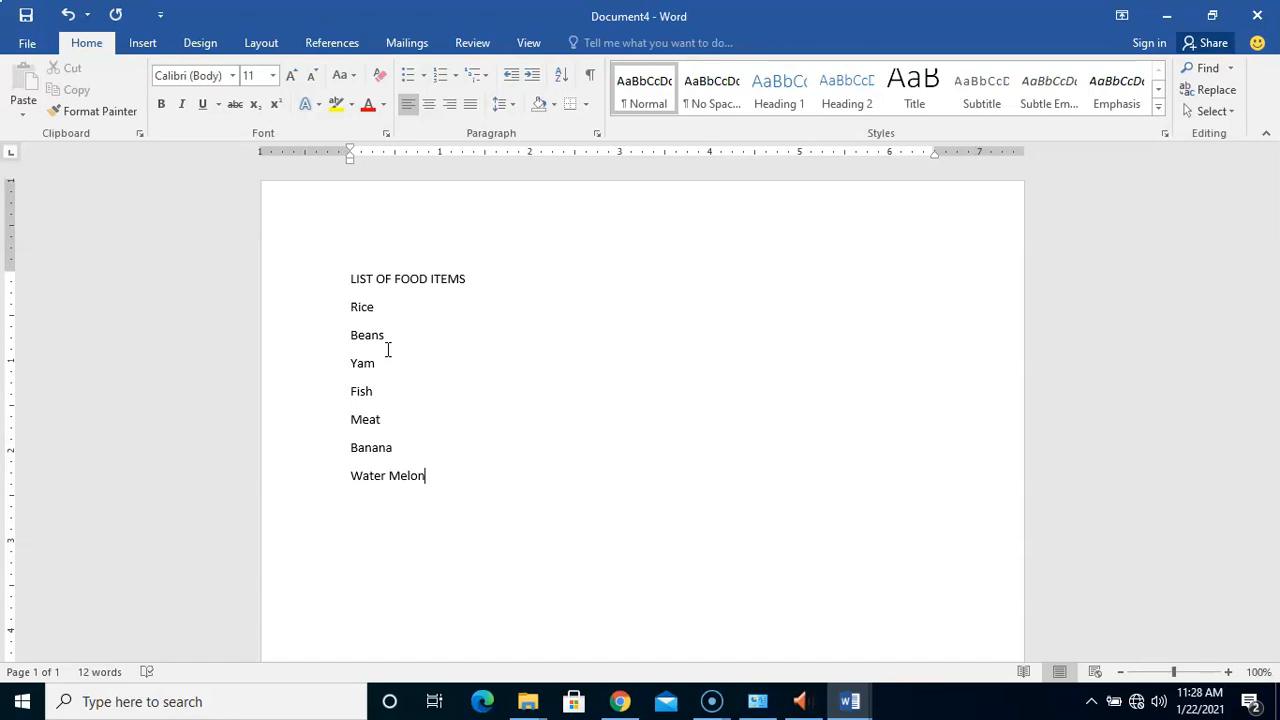
Format the food items from Rice to Water Melon as a bulleted list with the multicoloured picture bullet.
{"action": "left_click", "coordinate": [414, 333]}
{"action": "left_click", "coordinate": [426, 325]}
{"action": "left_click", "coordinate": [409, 343]}
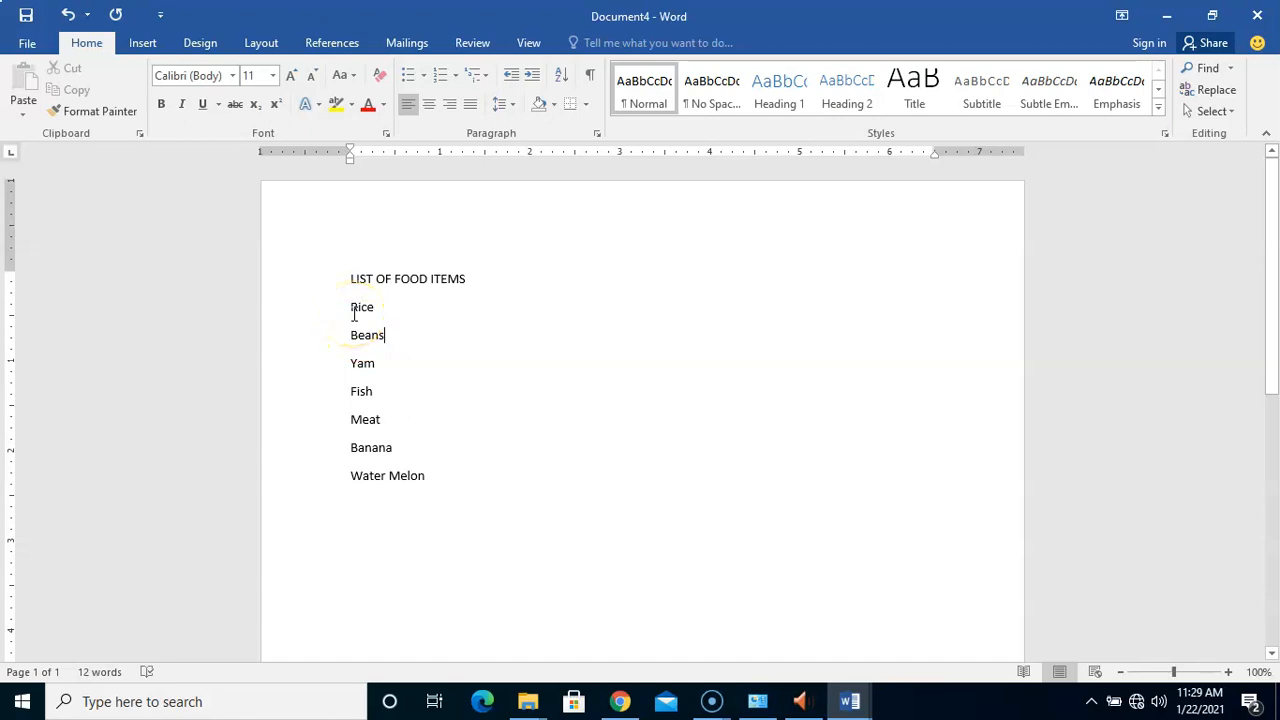
{"action": "left_click_drag", "start_coordinate": [353, 315], "coordinate": [435, 472]}
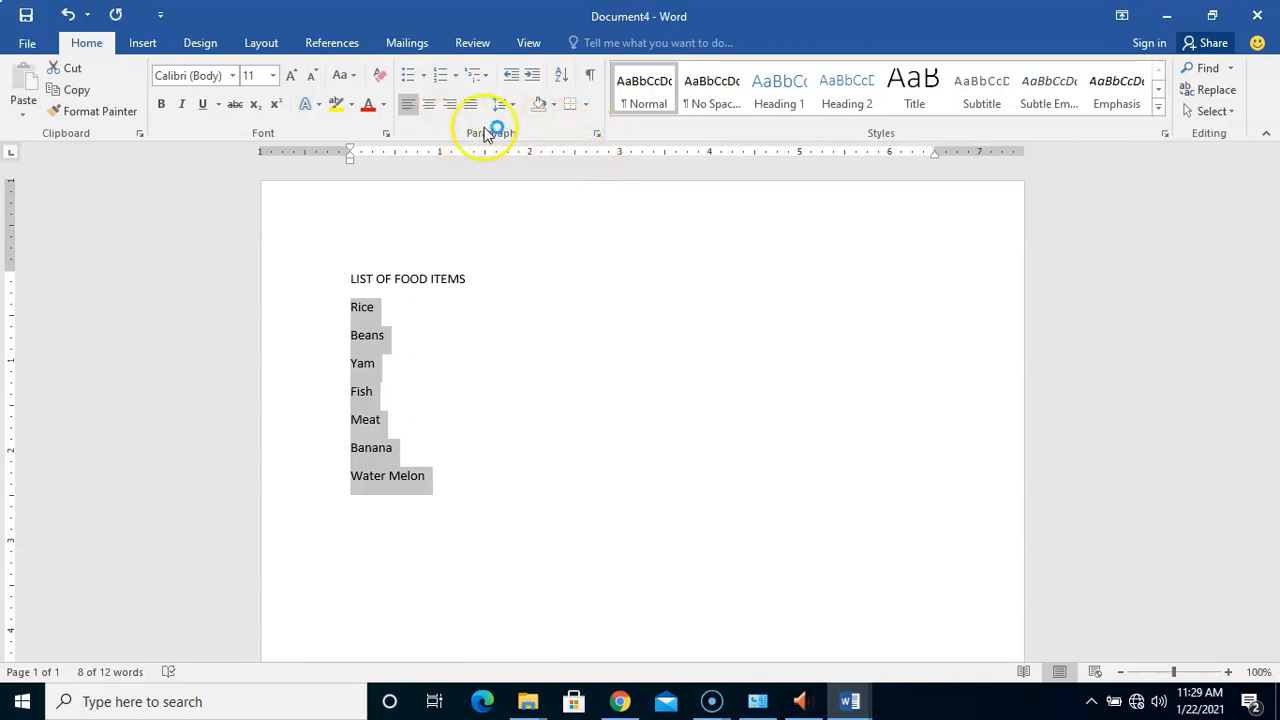
{"action": "left_click", "coordinate": [424, 77]}
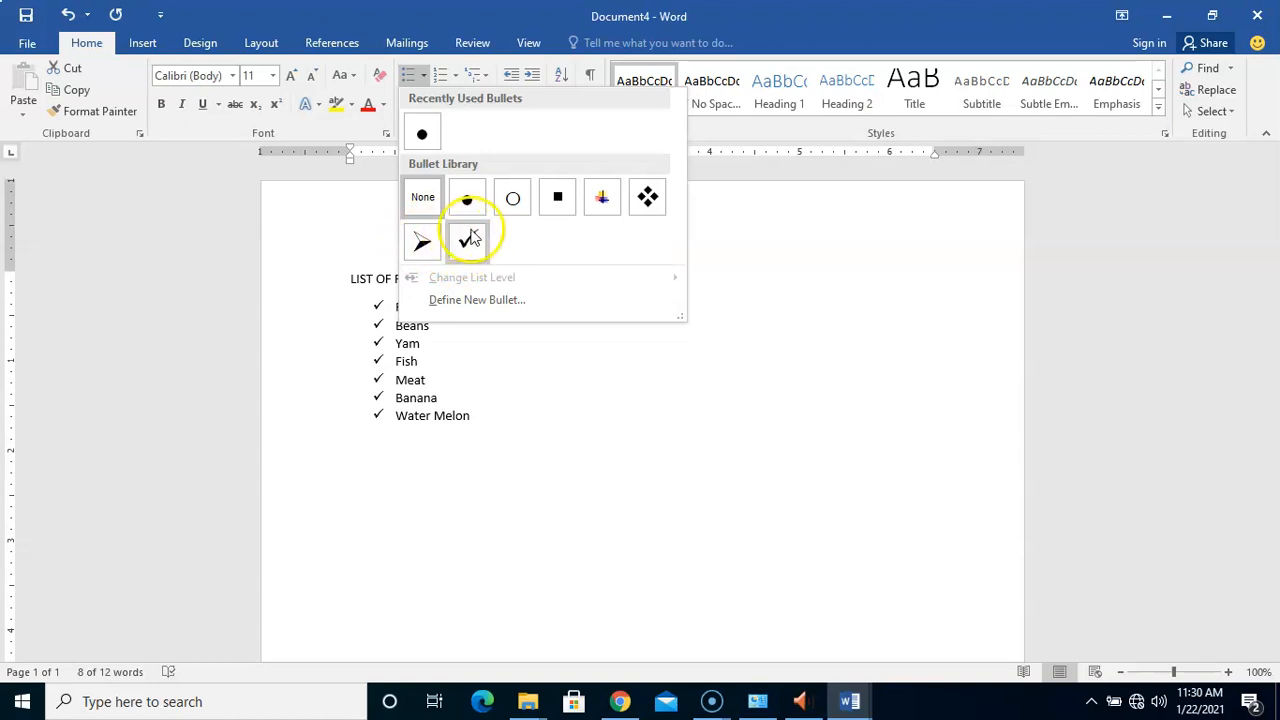
{"action": "left_click", "coordinate": [610, 203]}
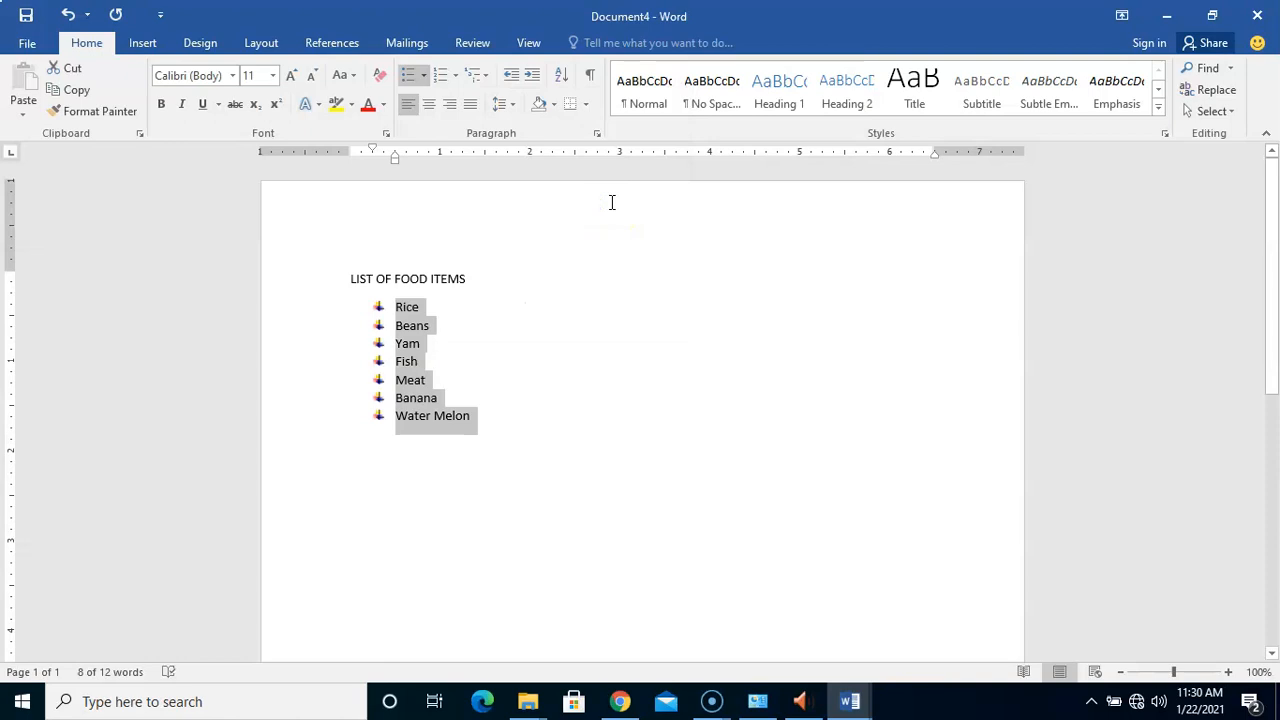
{"action": "left_click", "coordinate": [510, 400]}
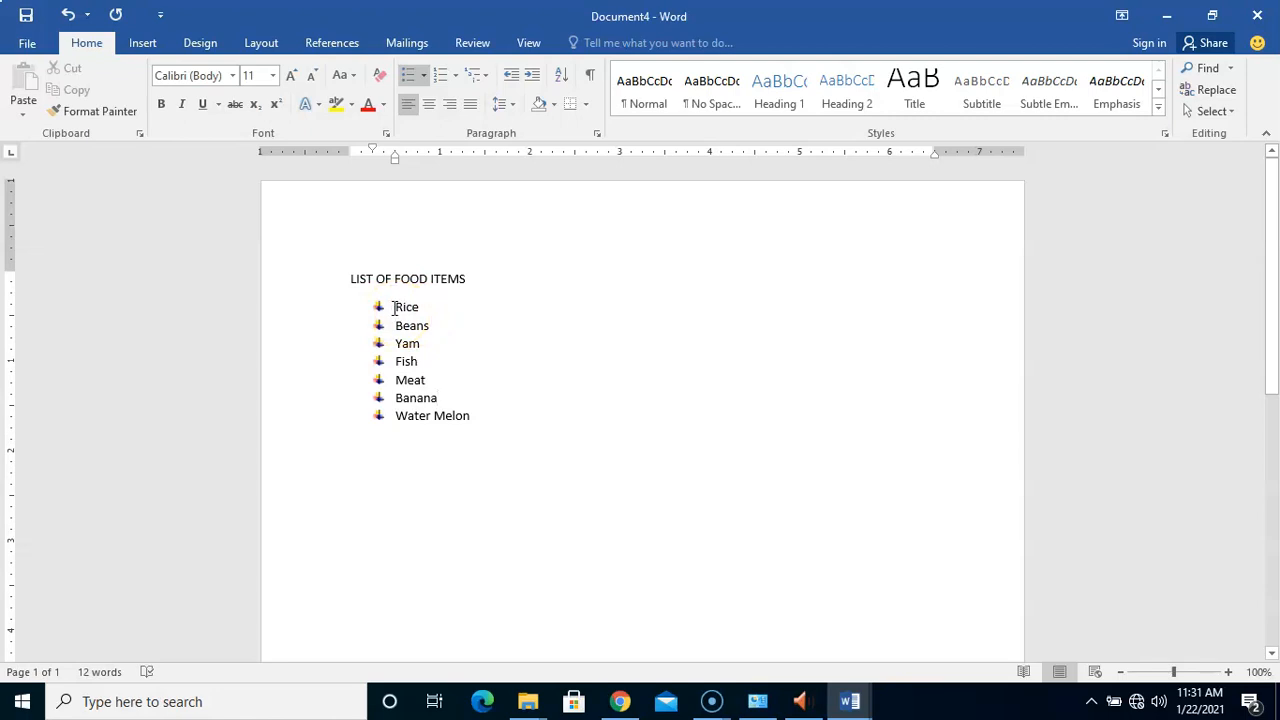
Add an empty bulleted line after Water Melon.
{"action": "left_click_drag", "start_coordinate": [393, 307], "coordinate": [469, 418]}
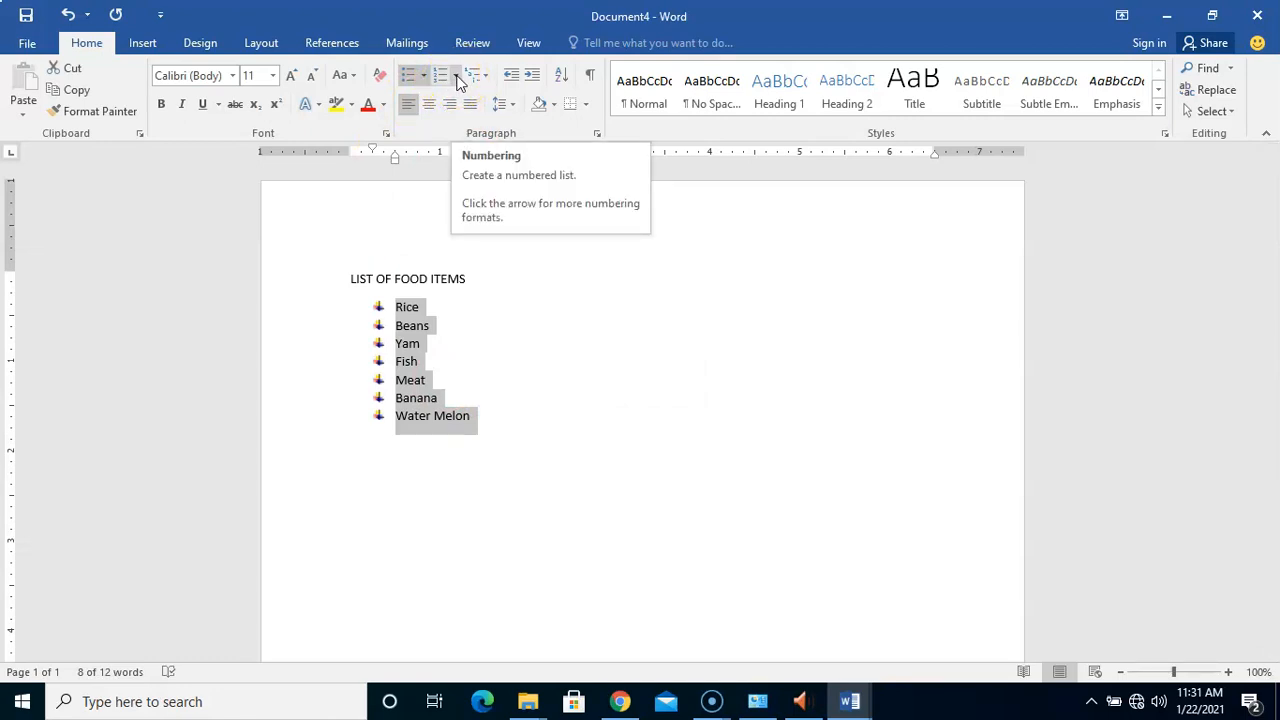
{"action": "left_click", "coordinate": [440, 352]}
{"action": "left_click", "coordinate": [512, 429]}
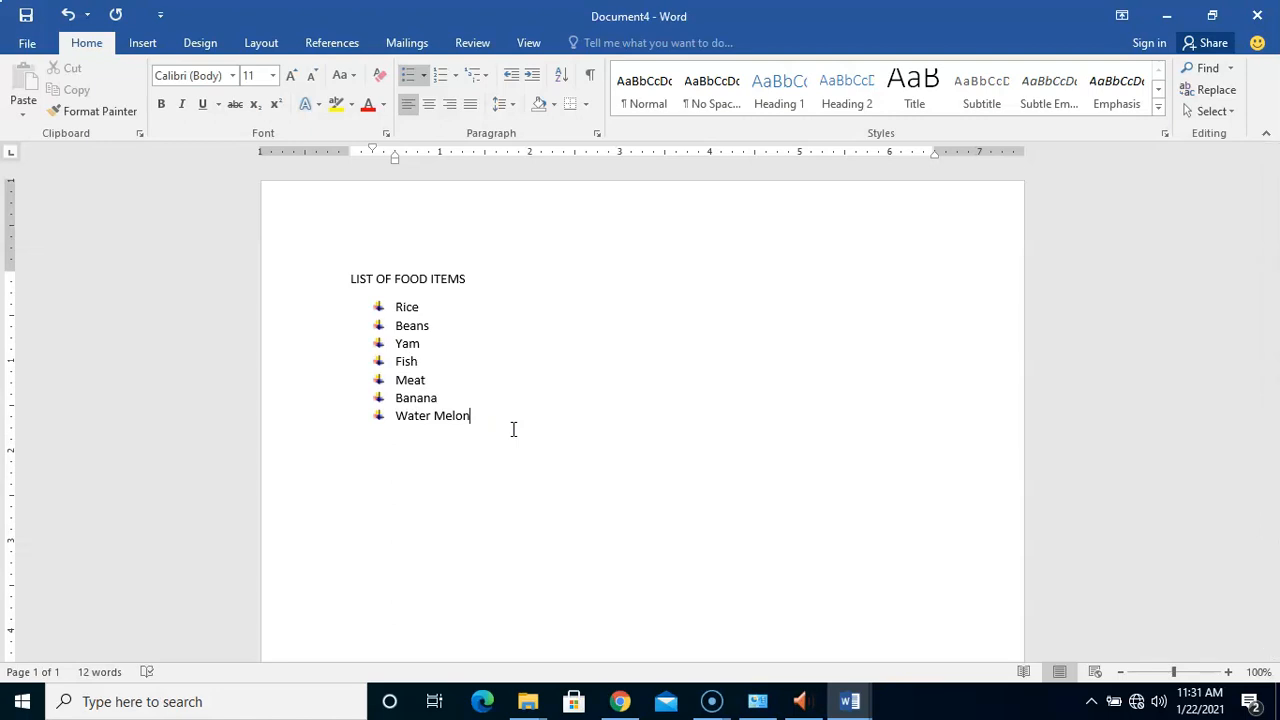
{"action": "key", "text": "Return"}
Try turning off the bullet on the empty last line and undo that change.
{"action": "left_click", "coordinate": [411, 80]}
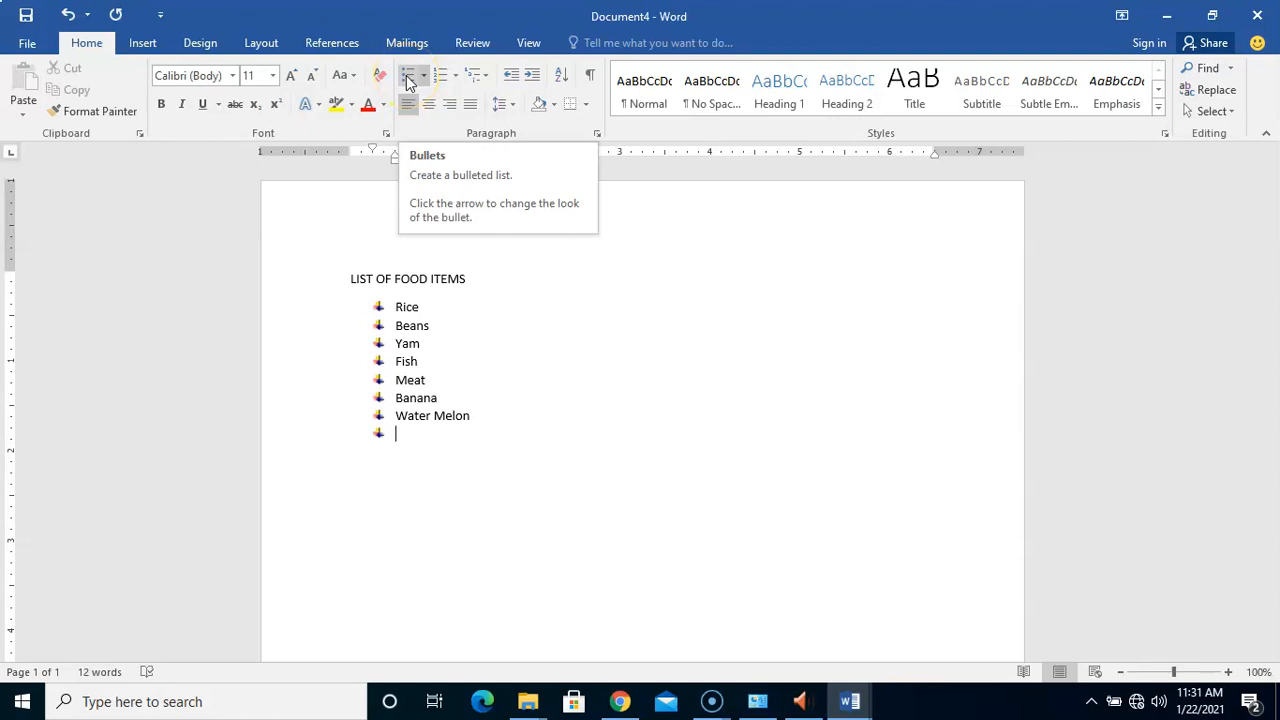
{"action": "left_click", "coordinate": [408, 78]}
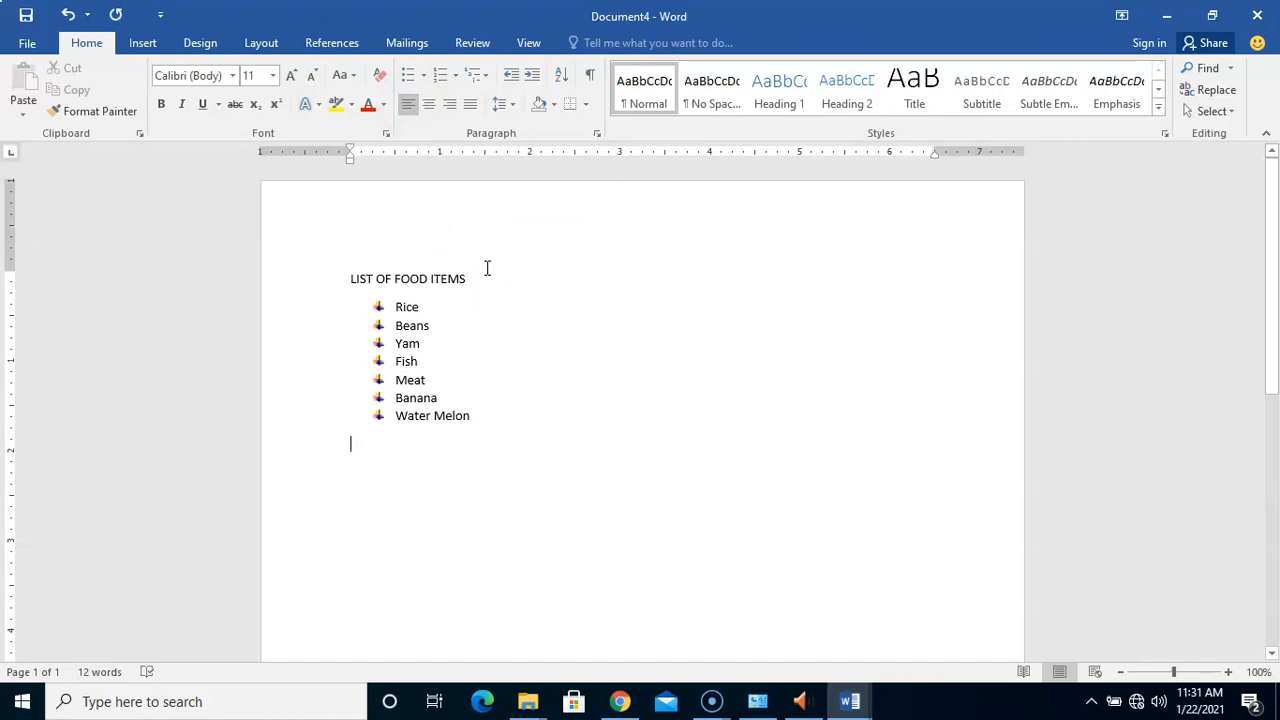
{"action": "left_click", "coordinate": [68, 15]}
{"action": "left_click", "coordinate": [391, 248]}
{"action": "left_click", "coordinate": [551, 449]}
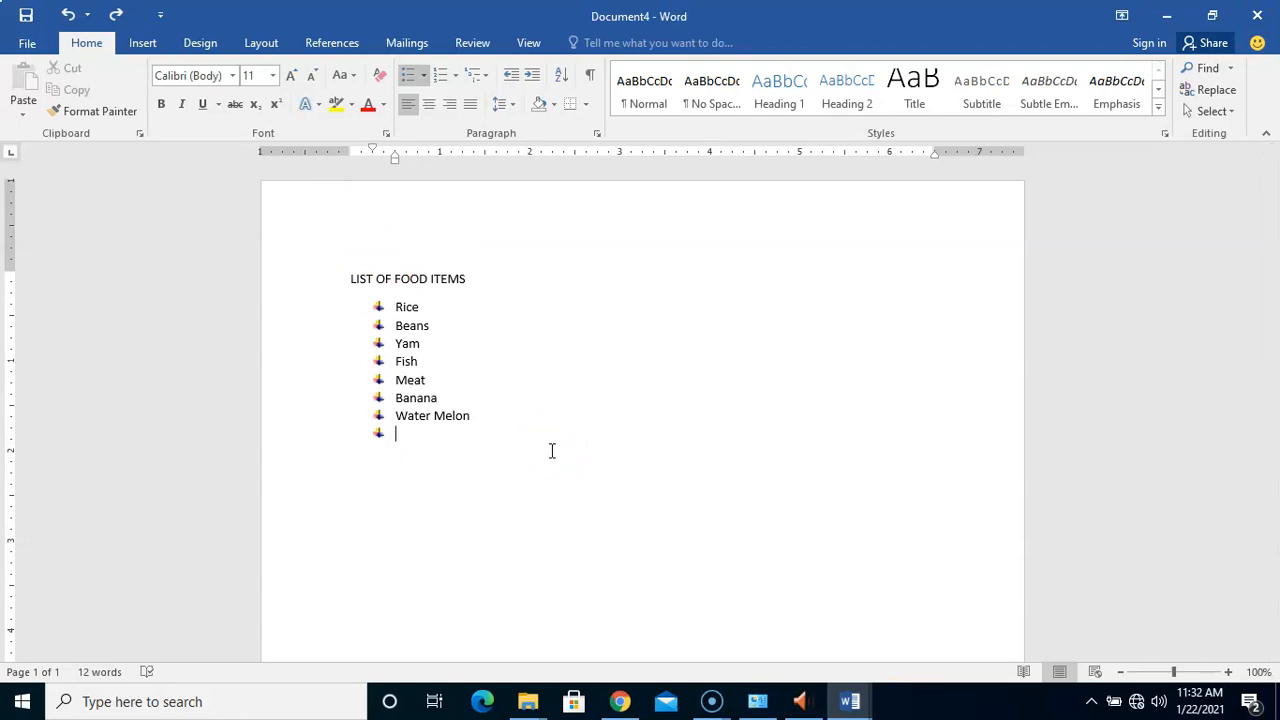
End the bulleted list, leave a blank line and enter the heading STEPS TO DRIVING CAR.
{"action": "key", "text": "Return"}
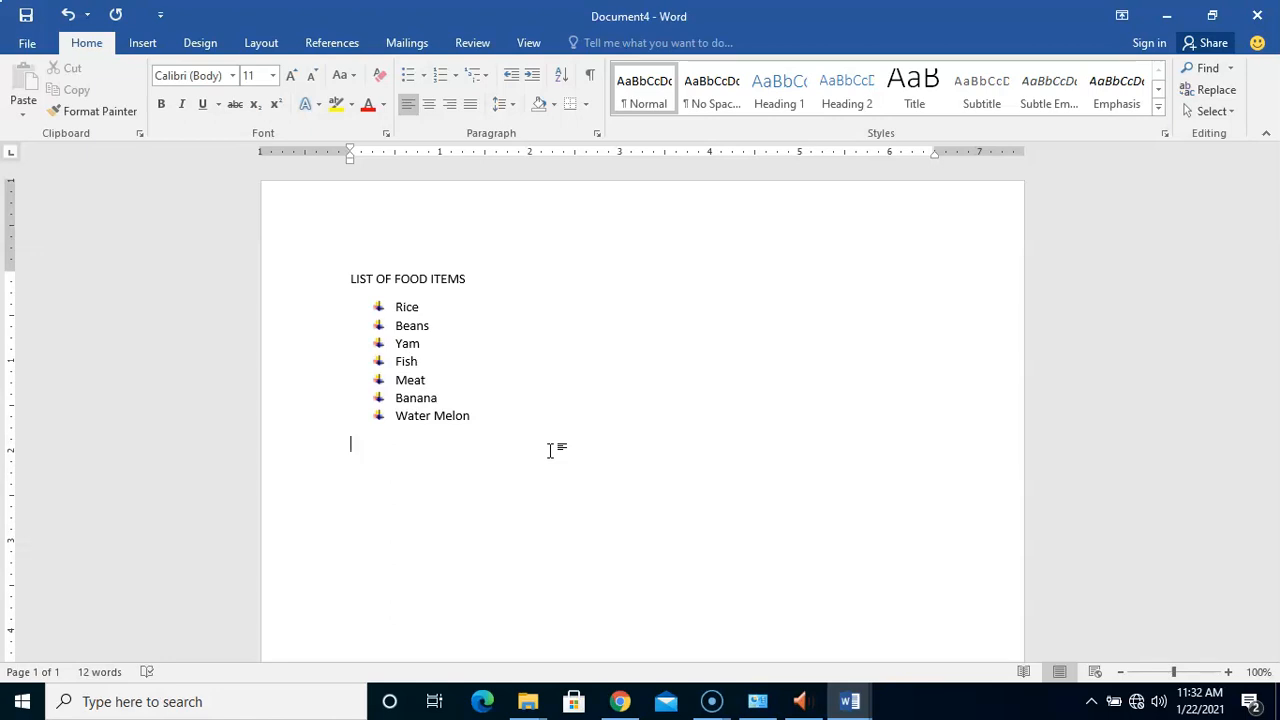
{"action": "key", "text": "Return"}
{"action": "type", "text": "s"}
{"action": "key", "text": "BackSpace"}
{"action": "type", "text": "STEPS TO"}
{"action": "key", "text": "BackSpace"}
{"action": "type", "text": "DRIVIN GCAR"}
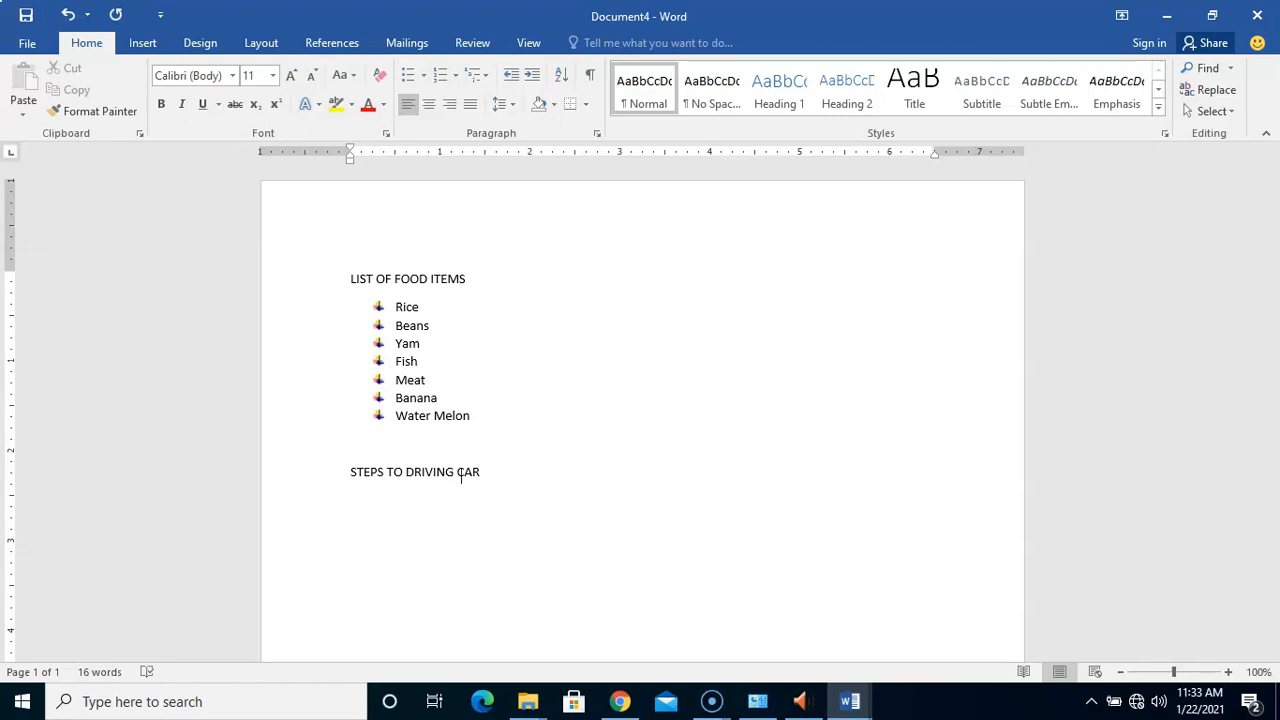
Add the lines "Insert key into the ignition" and "Turn on the ignition" under the driving heading.
{"action": "key", "text": "Return"}
{"action": "type", "text": "Insert key into the"}
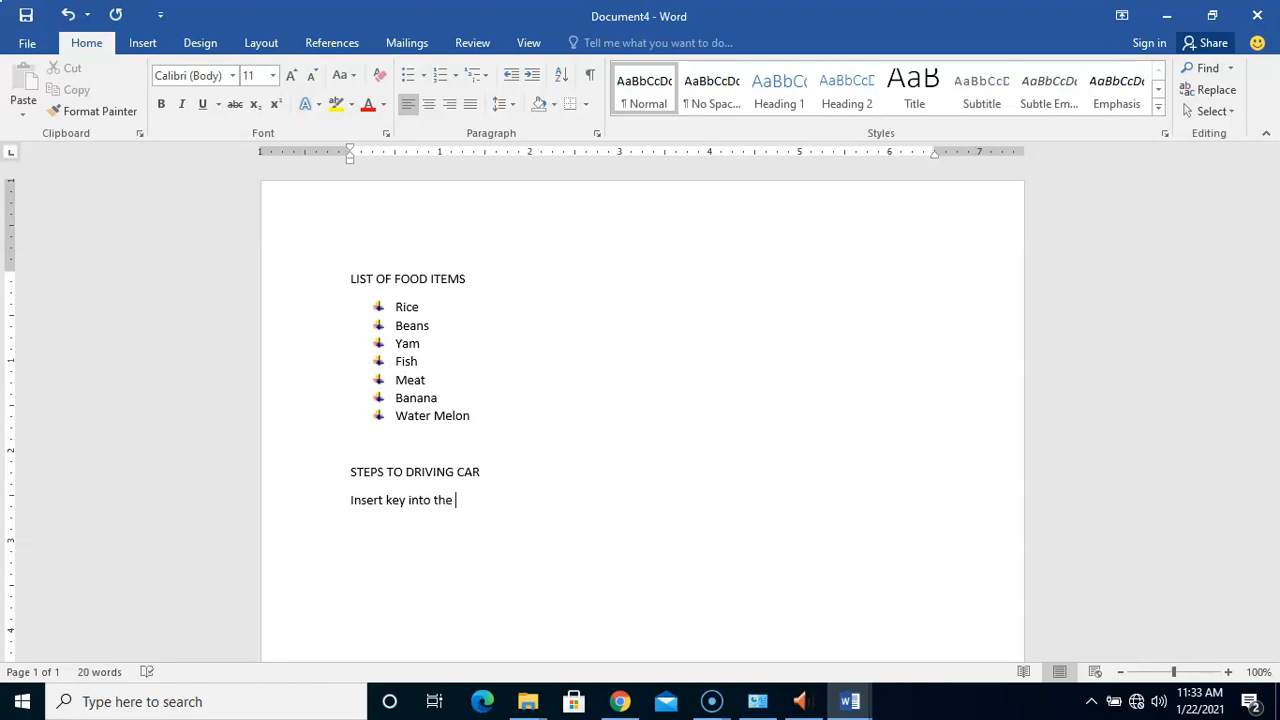
{"action": "type", "text": " ignition"}
{"action": "key", "text": "Return"}
{"action": "type", "text": "Turn on the ignition"}
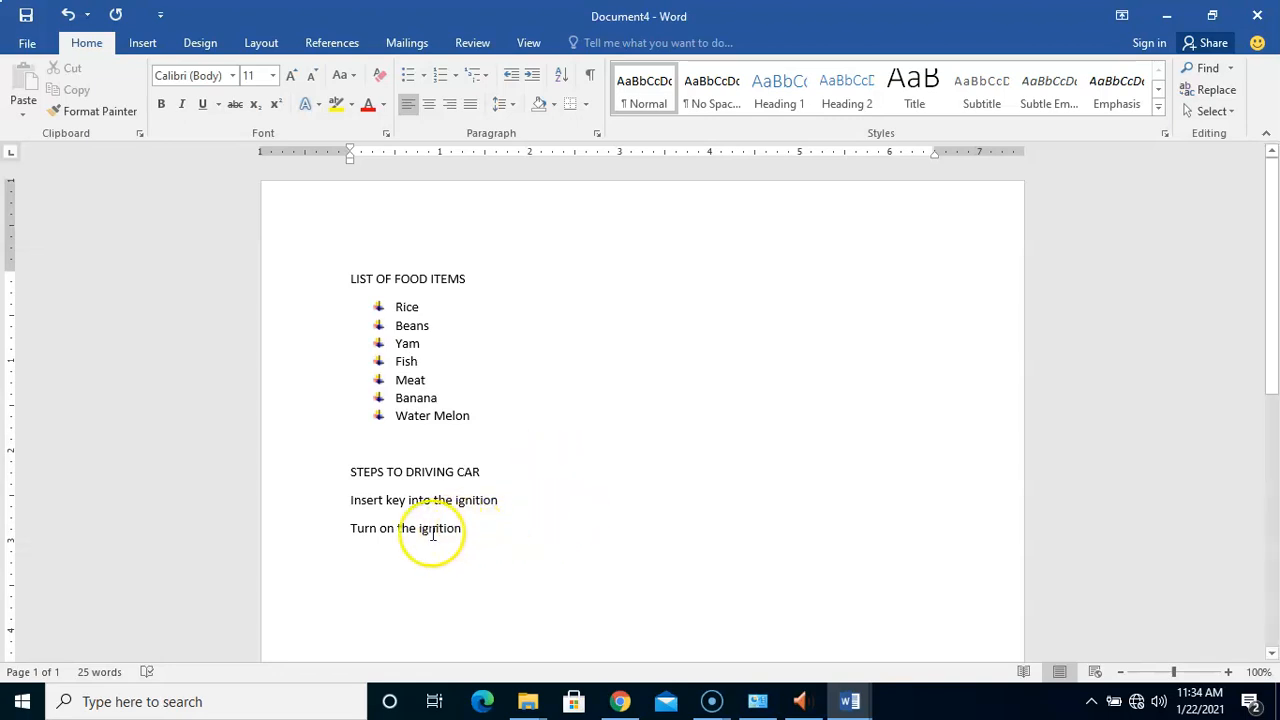
Insert the line "Put your gear on neutral" above "Insert key into the ignition".
{"action": "left_click", "coordinate": [348, 505]}
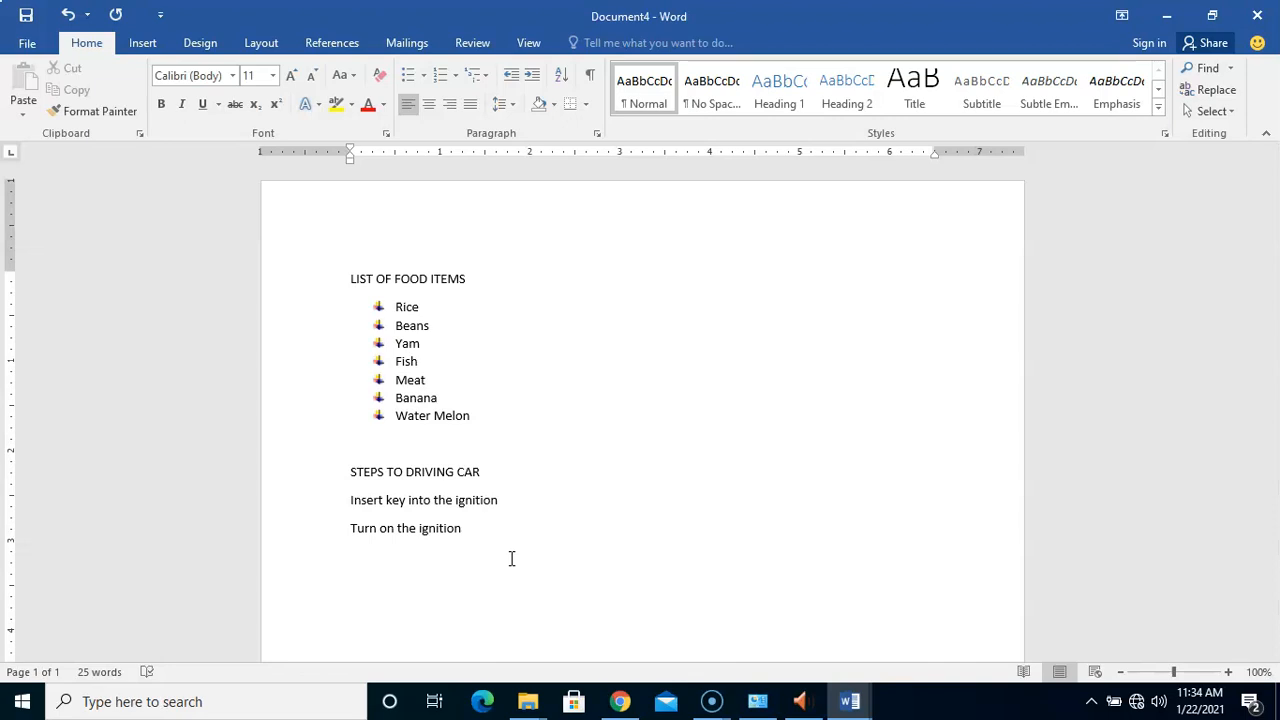
{"action": "left_click", "coordinate": [349, 500]}
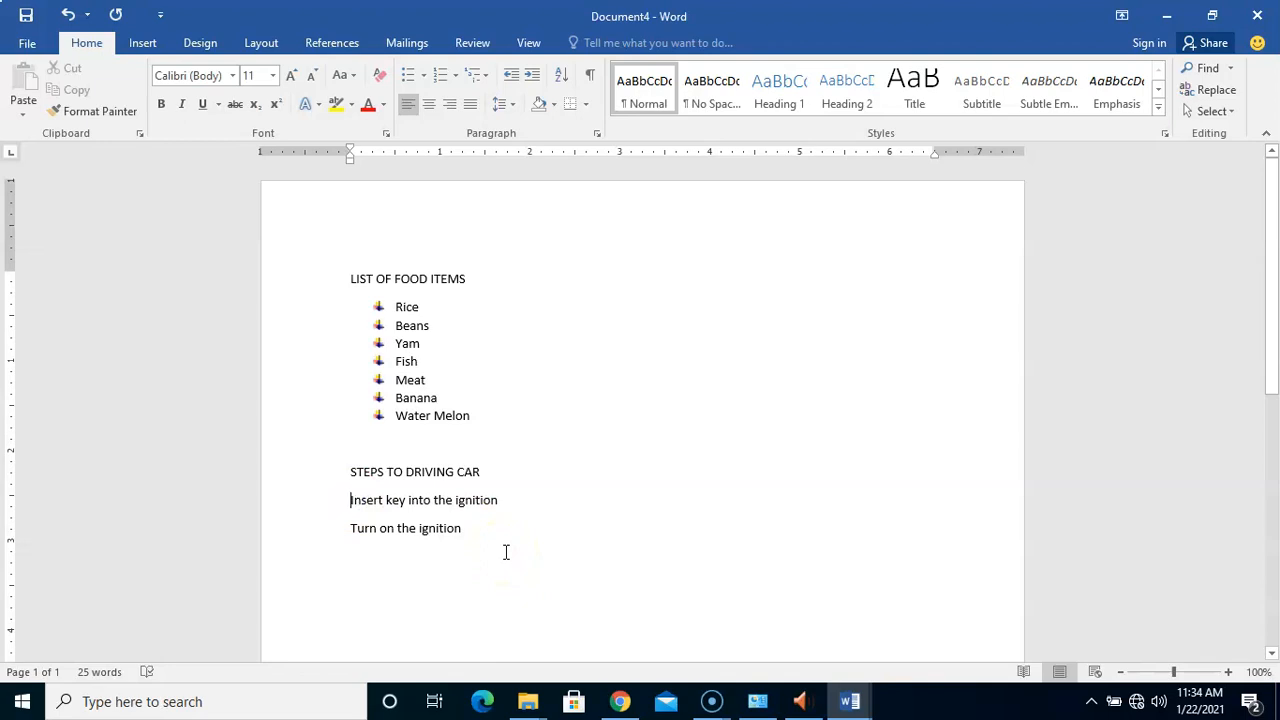
{"action": "key", "text": "Return"}
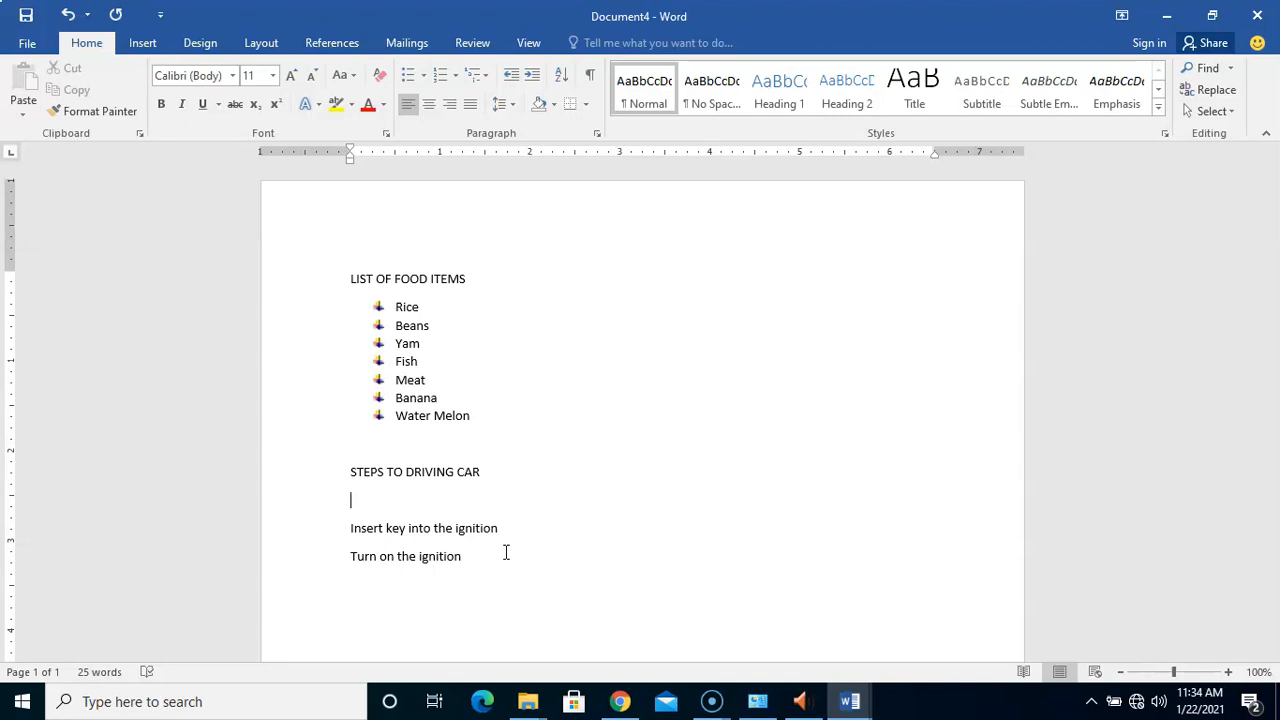
{"action": "type", "text": "Put your gear on ne"}
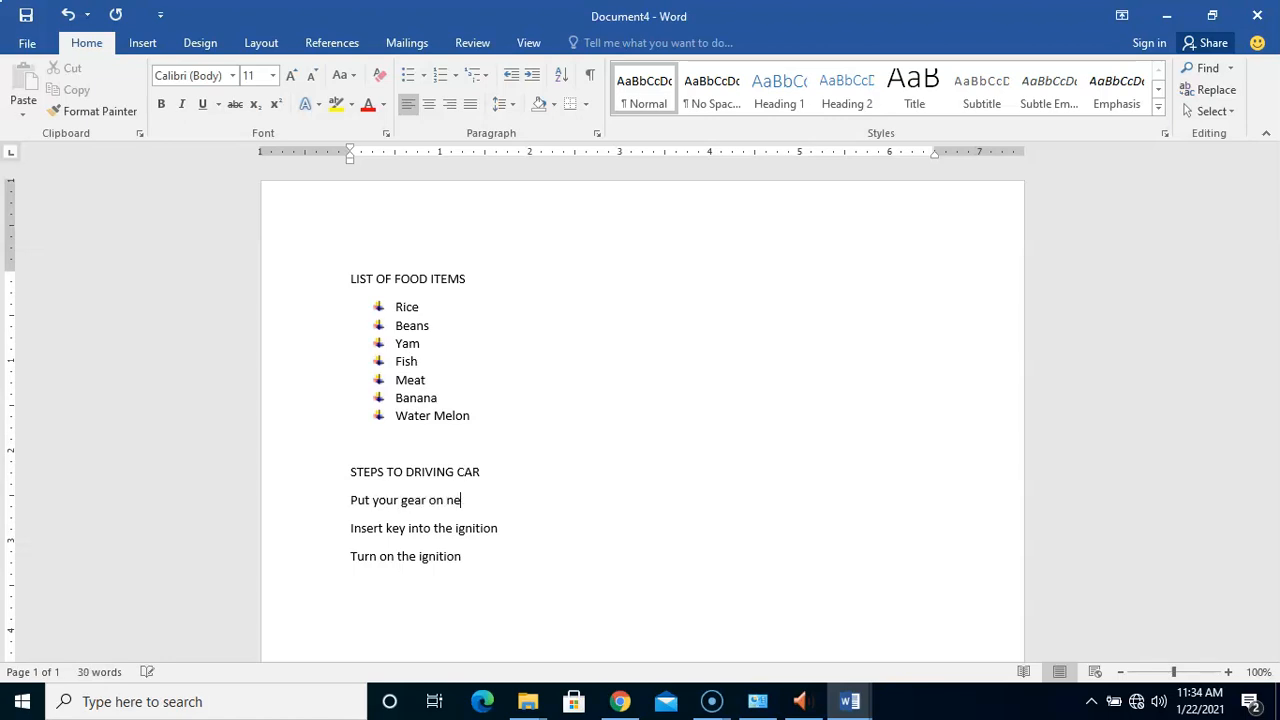
{"action": "type", "text": "utral"}
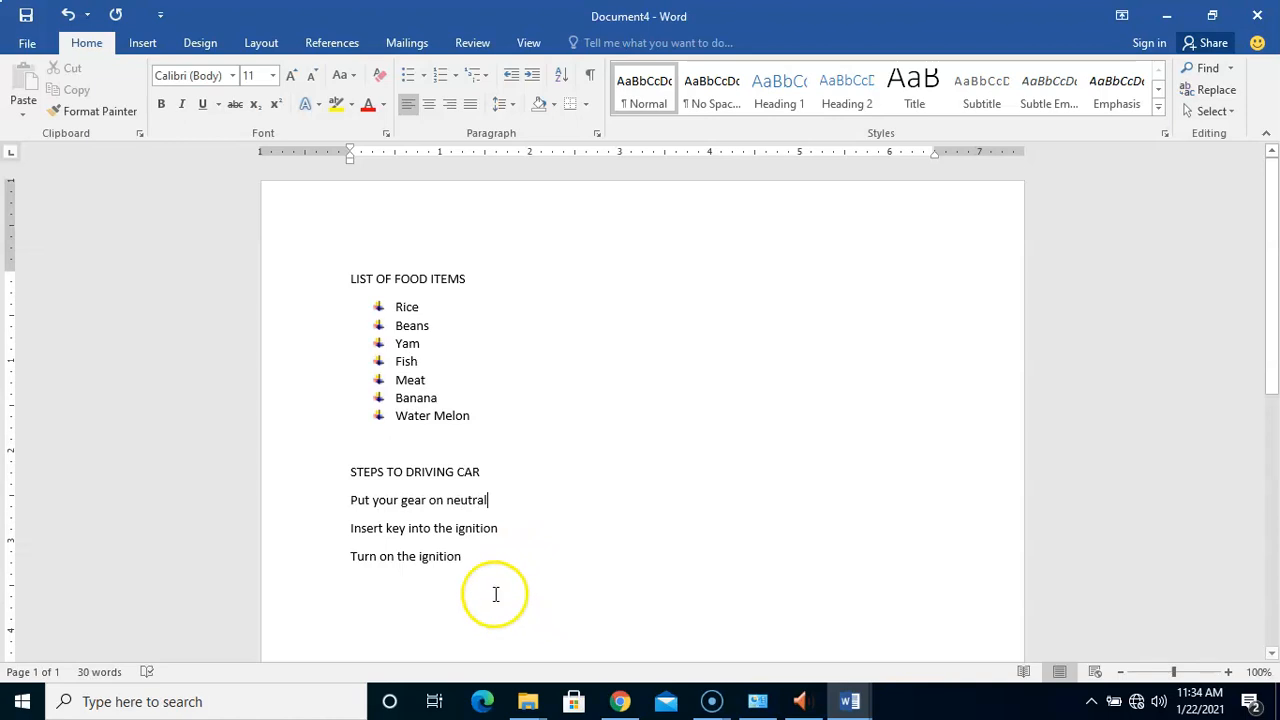
Add the line "Put your gear on 1" after "Turn on the ignition".
{"action": "left_click", "coordinate": [492, 577]}
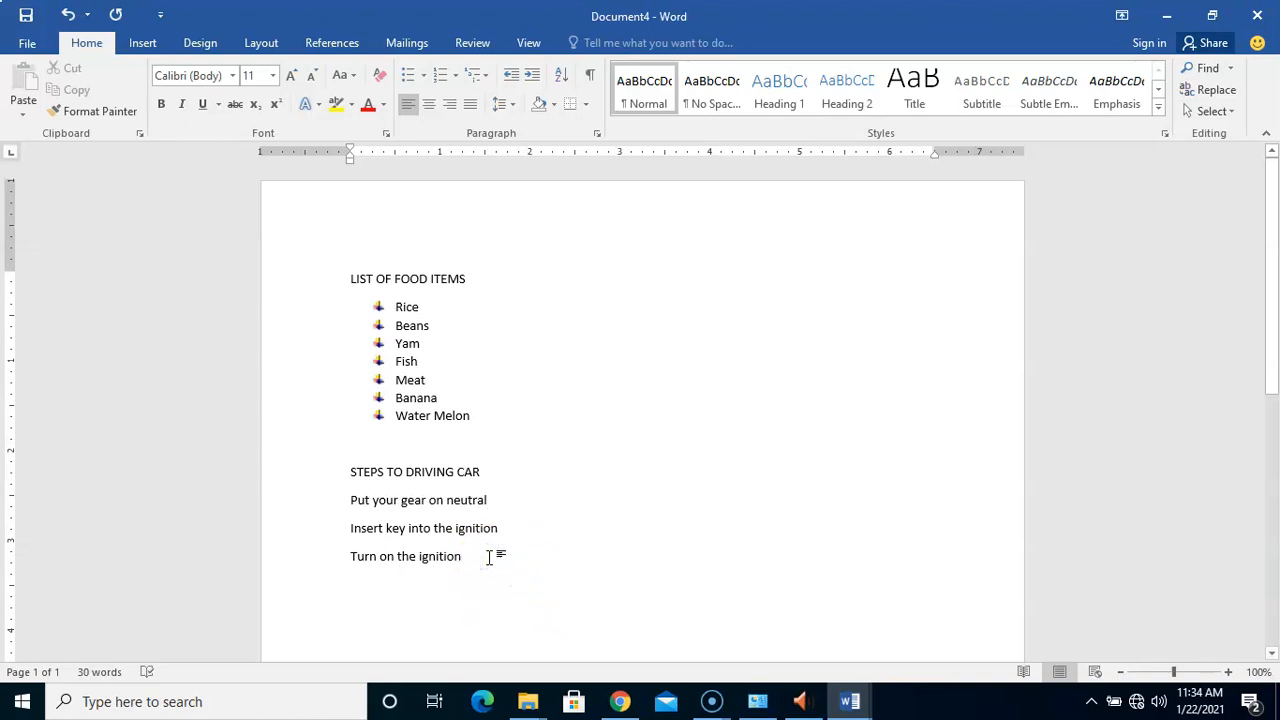
{"action": "left_click", "coordinate": [489, 557]}
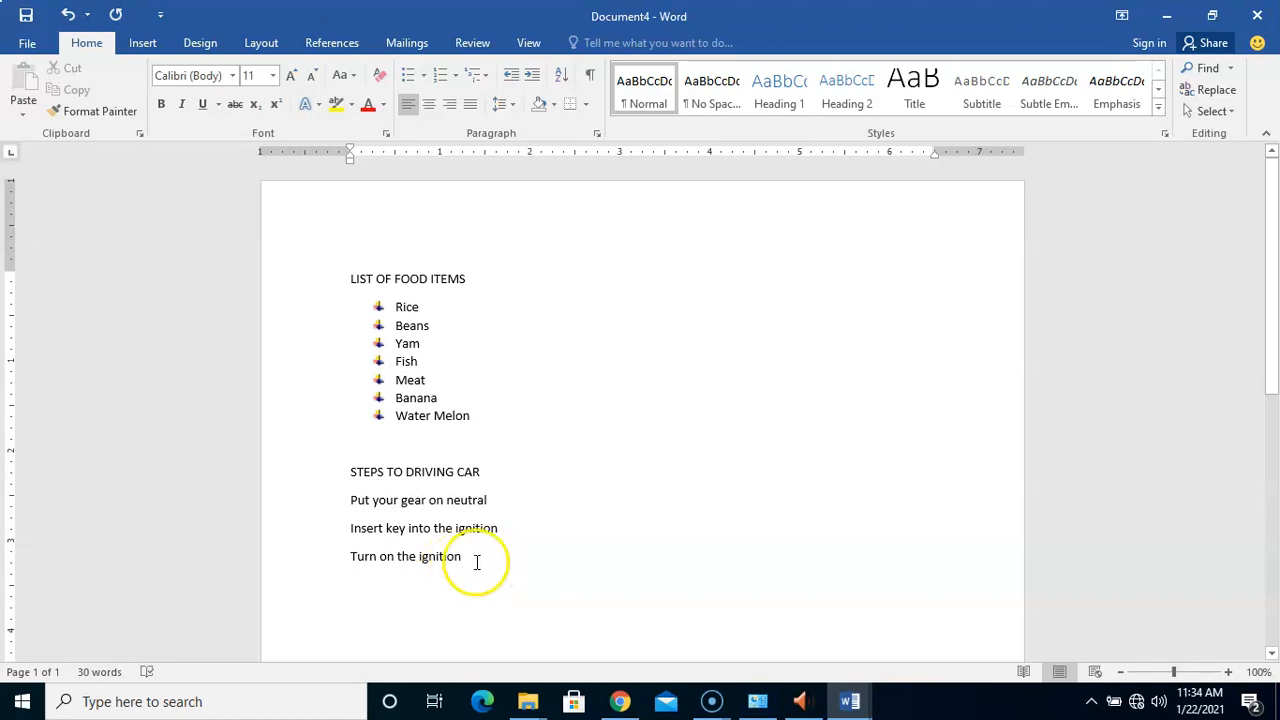
{"action": "key", "text": "Return"}
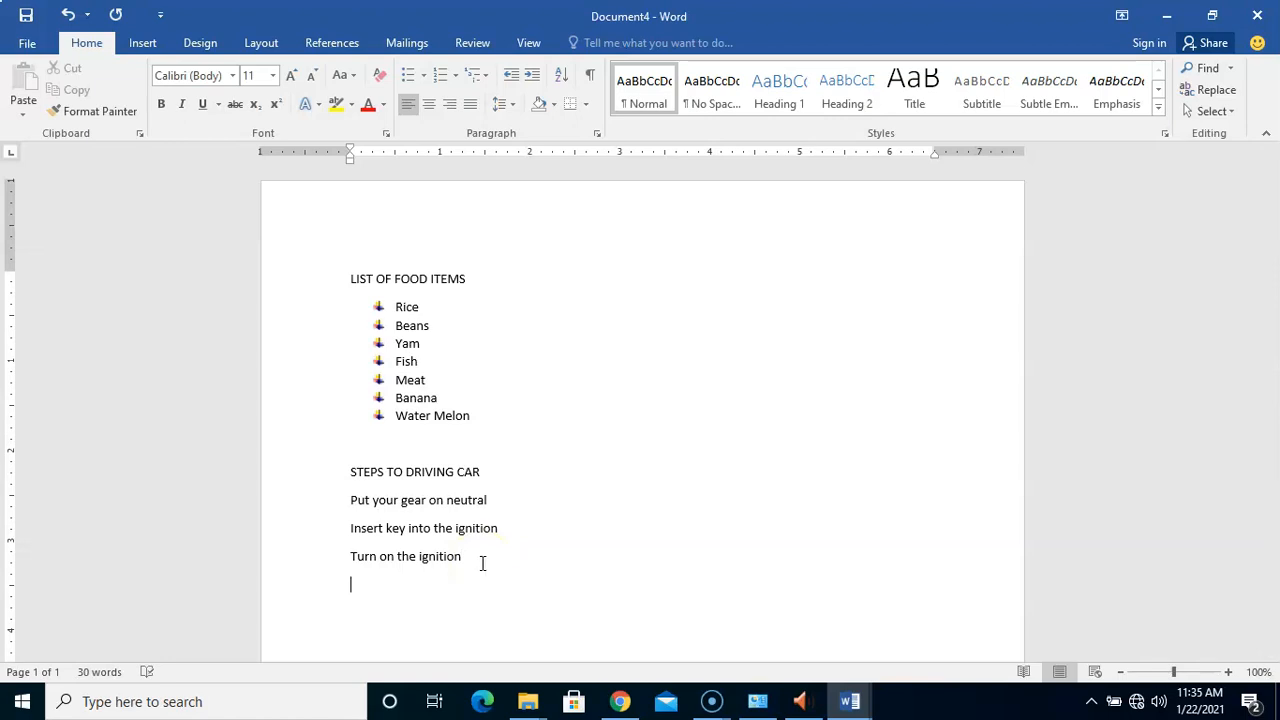
{"action": "type", "text": "Put your gear on 1"}
Number the four lines under STEPS TO DRIVING CAR with the centred 1. 2. 3. format.
{"action": "left_click", "coordinate": [398, 540]}
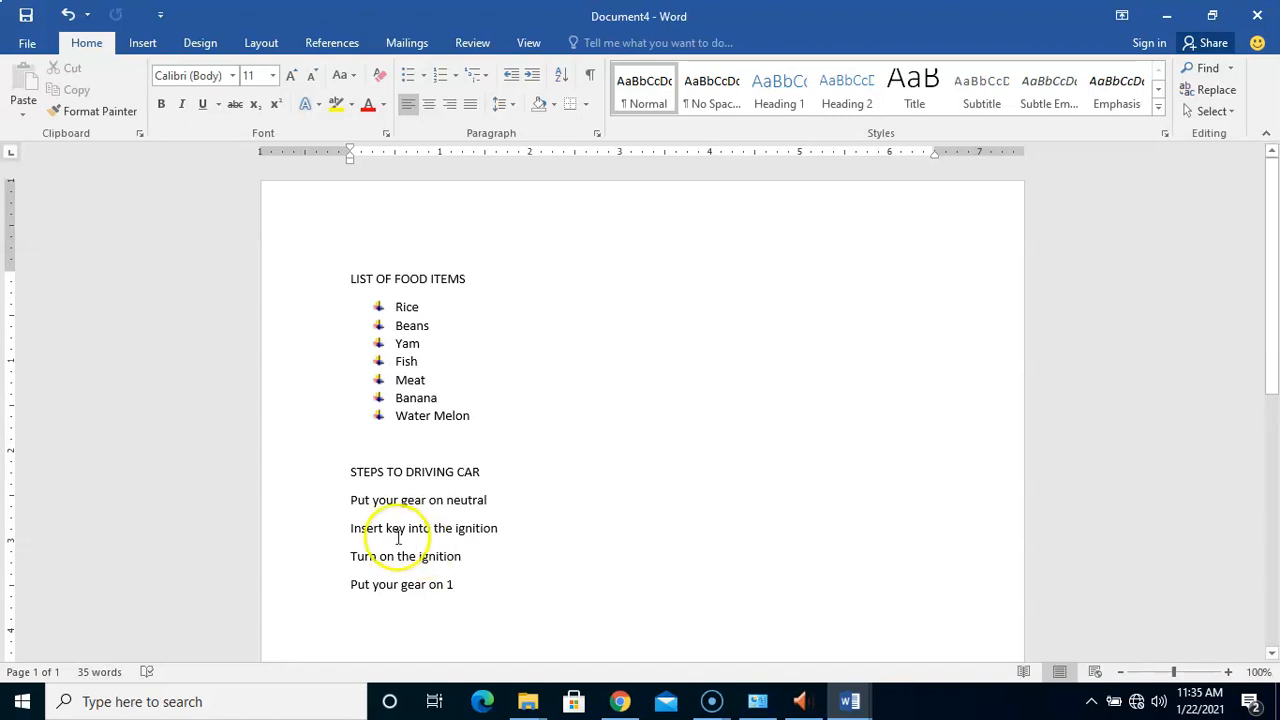
{"action": "left_click", "coordinate": [477, 597]}
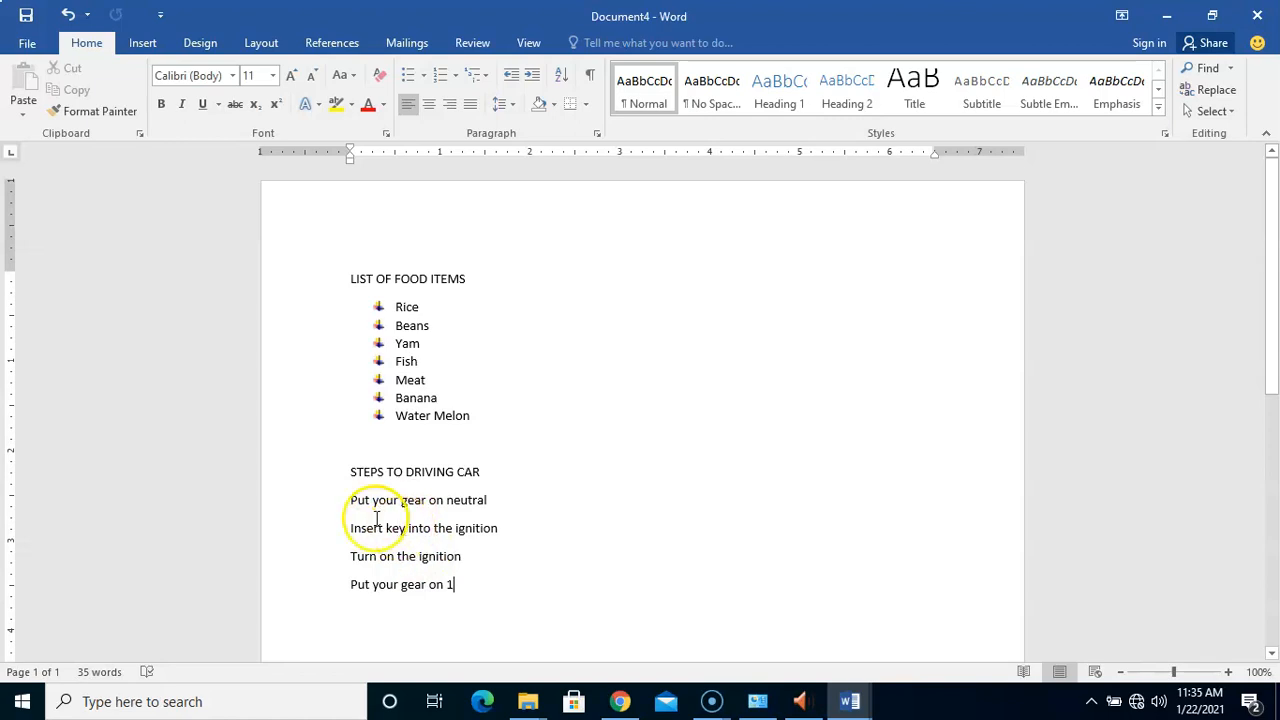
{"action": "left_click", "coordinate": [347, 505]}
{"action": "left_click", "coordinate": [348, 502]}
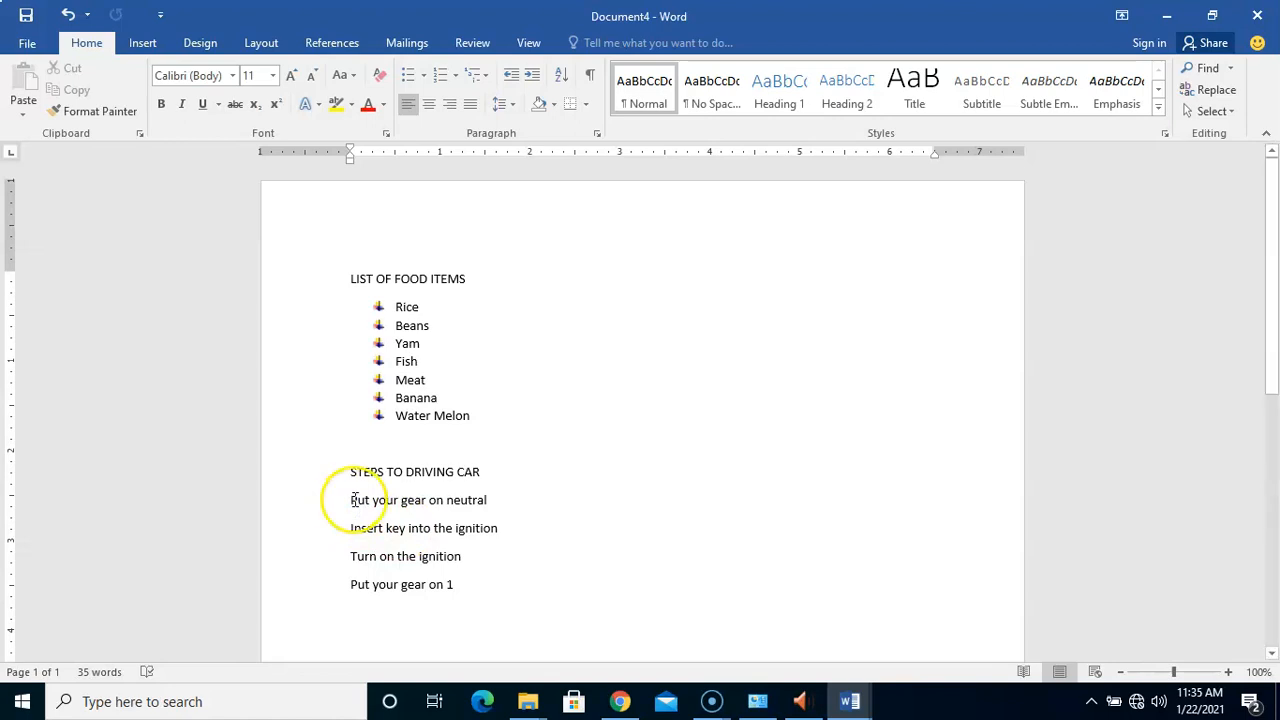
{"action": "left_click_drag", "start_coordinate": [348, 500], "coordinate": [455, 585]}
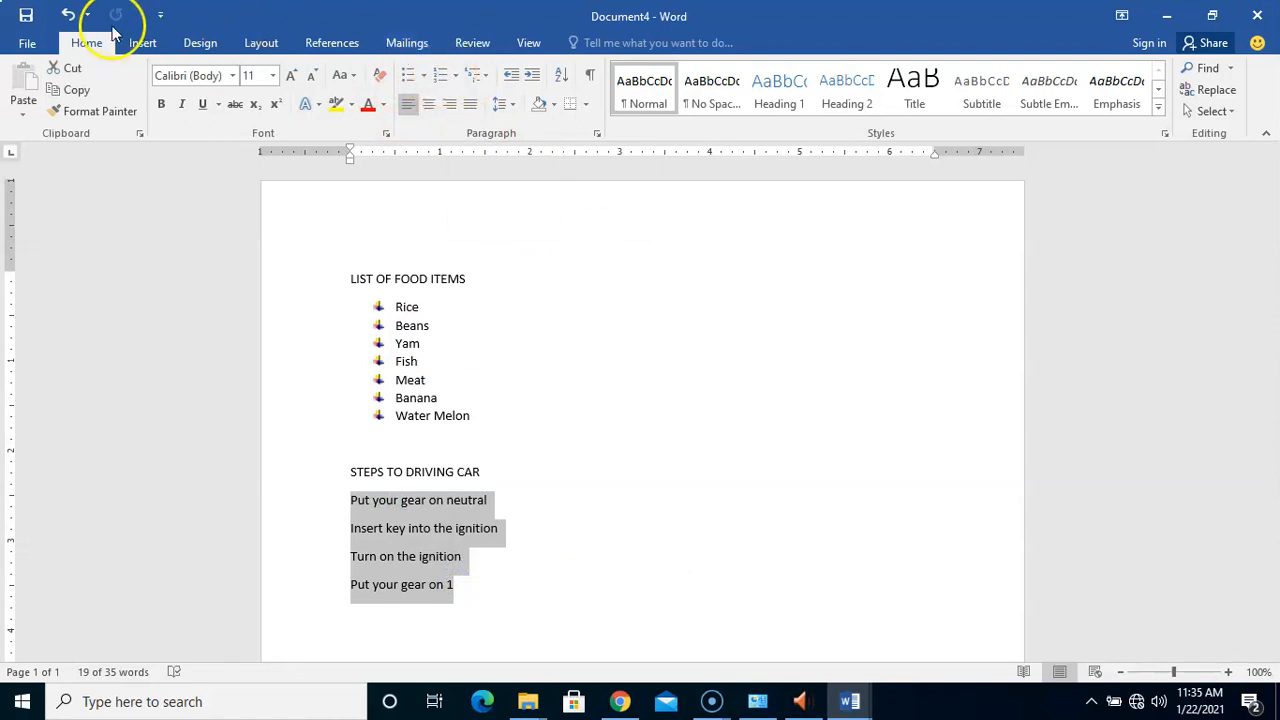
{"action": "left_click", "coordinate": [87, 45]}
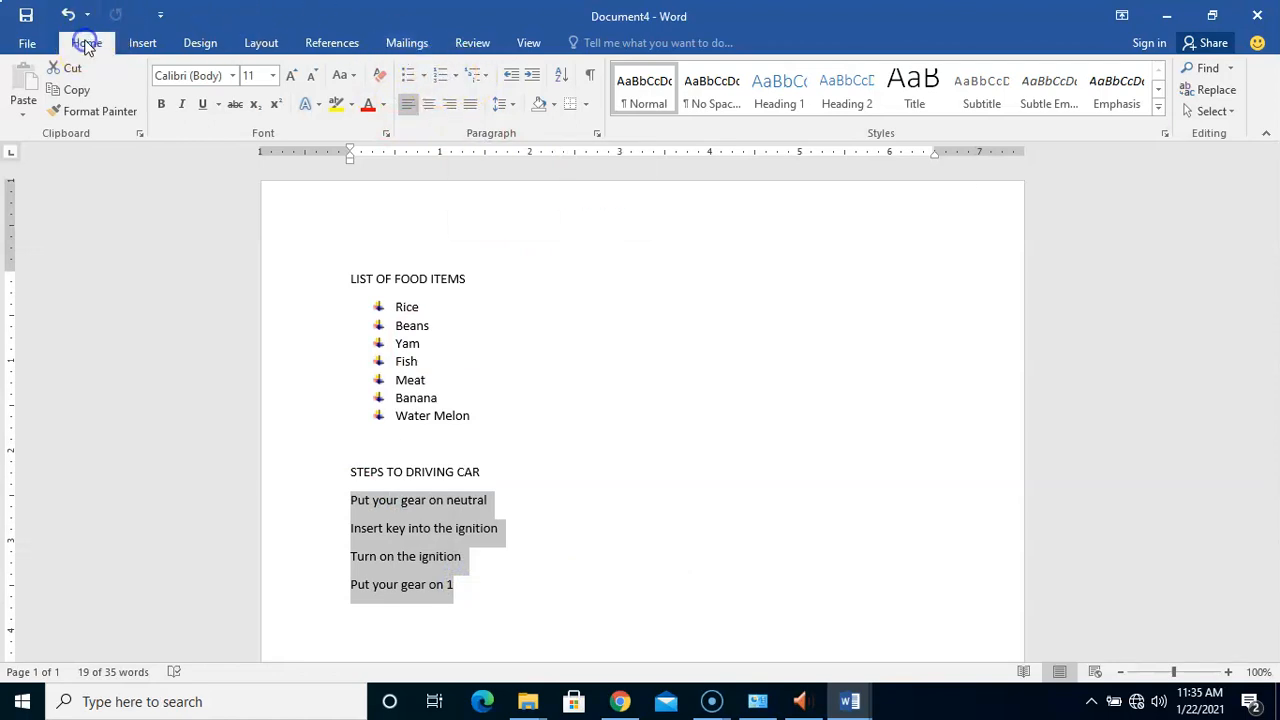
{"action": "left_click", "coordinate": [456, 78]}
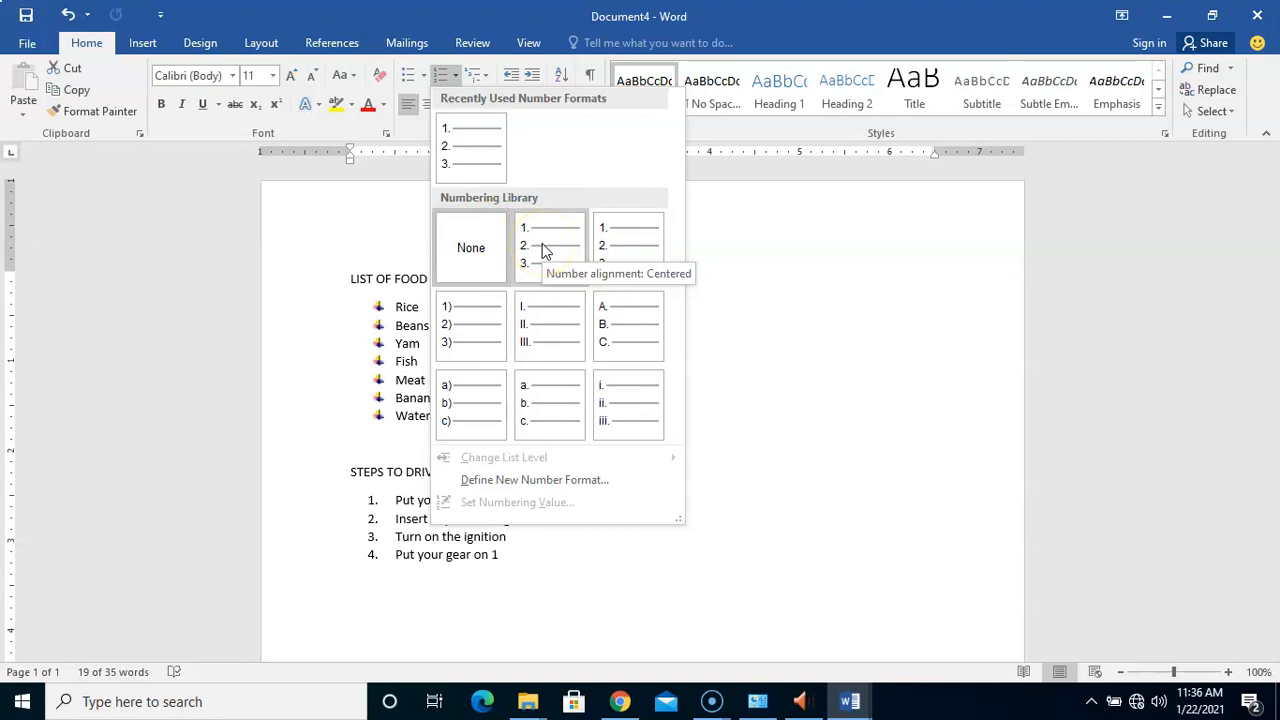
{"action": "left_click", "coordinate": [557, 331]}
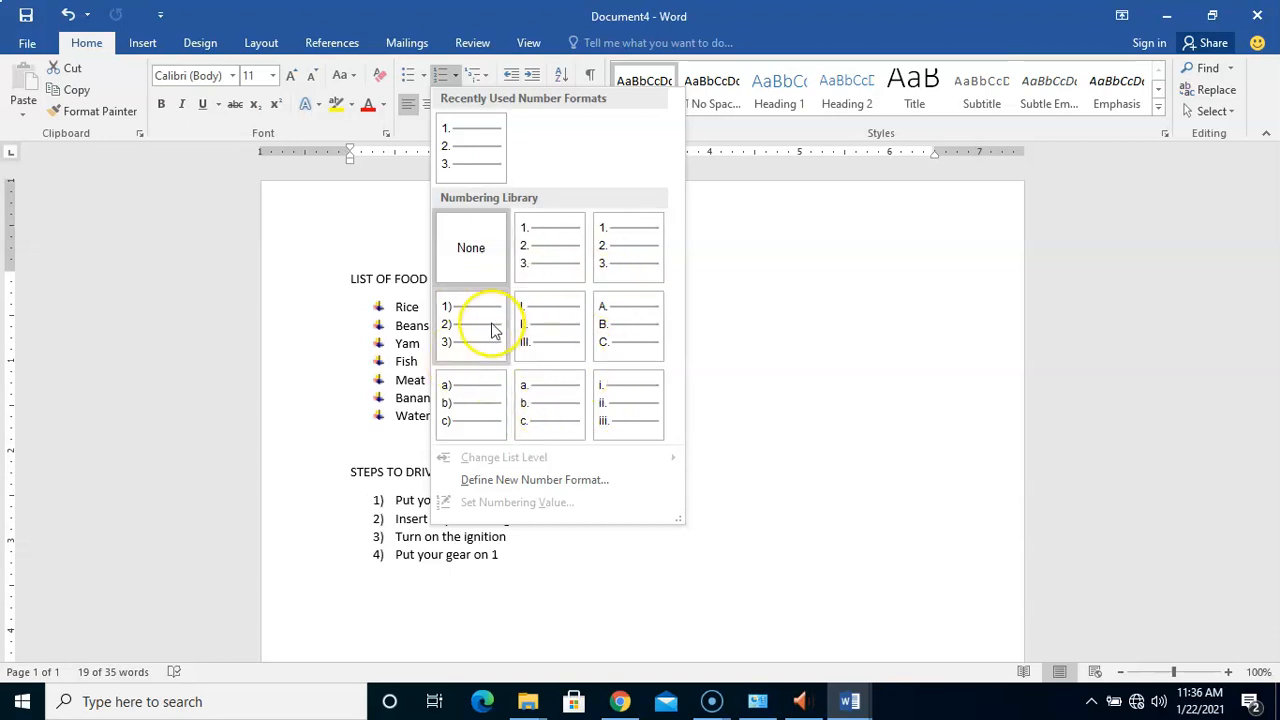
{"action": "left_click", "coordinate": [535, 257]}
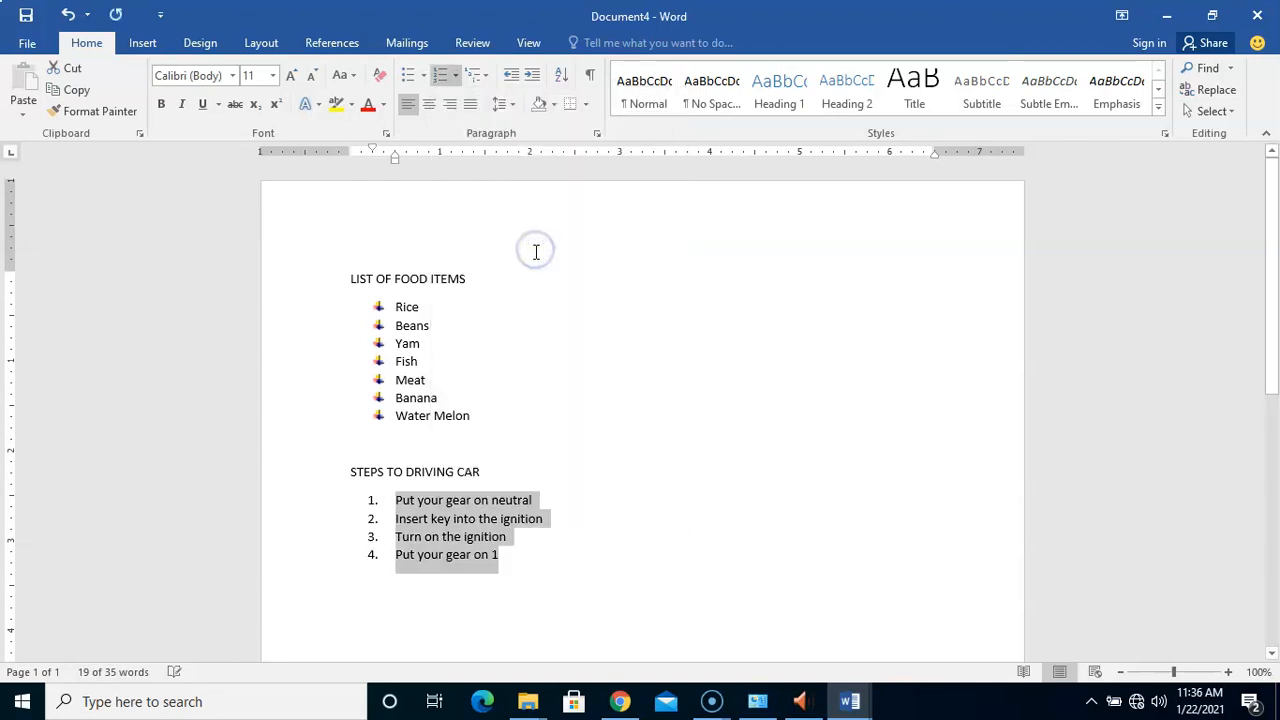
{"action": "left_click", "coordinate": [523, 546]}
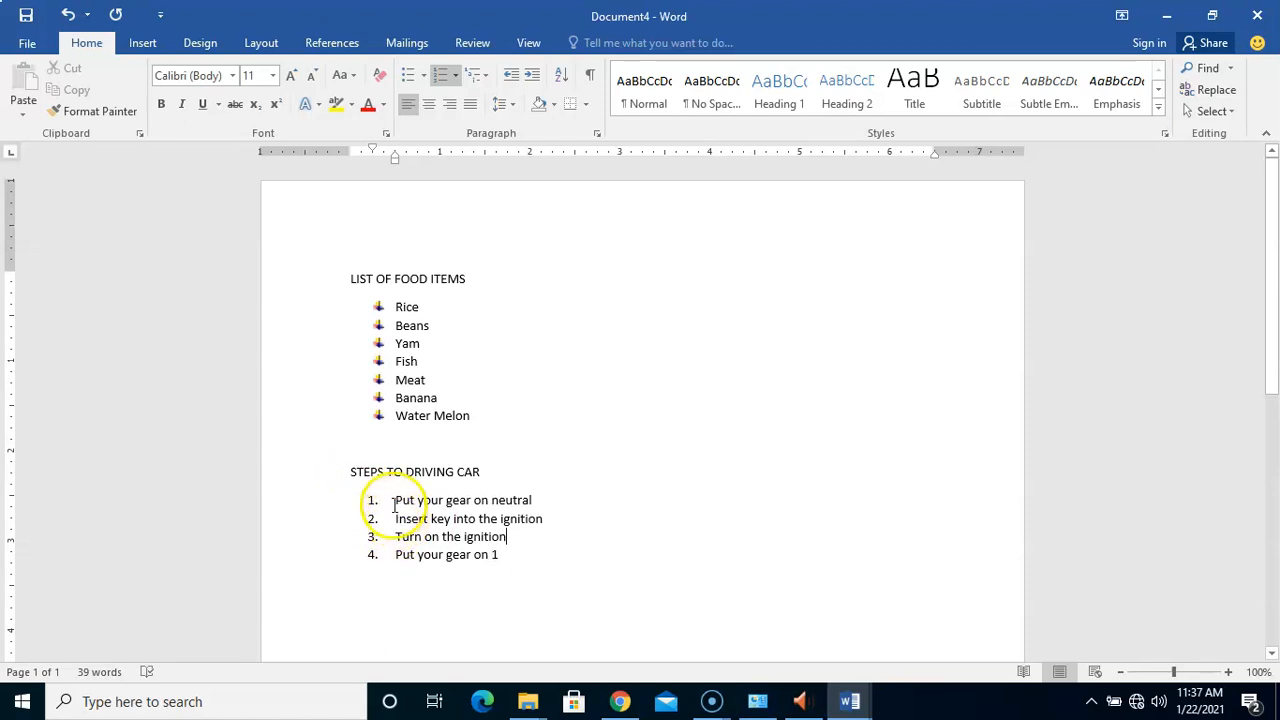
Open the paragraph settings for the Fish bullet and examine the special indentation options.
{"action": "left_click", "coordinate": [400, 311]}
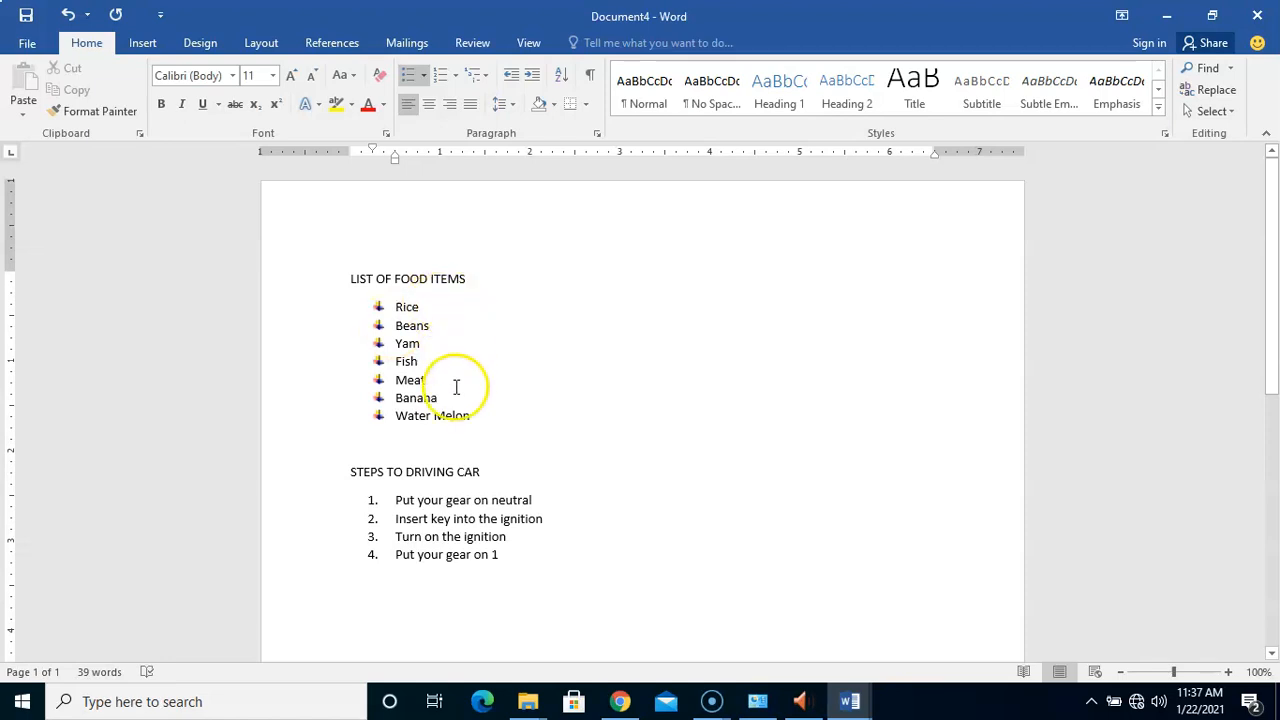
{"action": "left_click", "coordinate": [429, 360]}
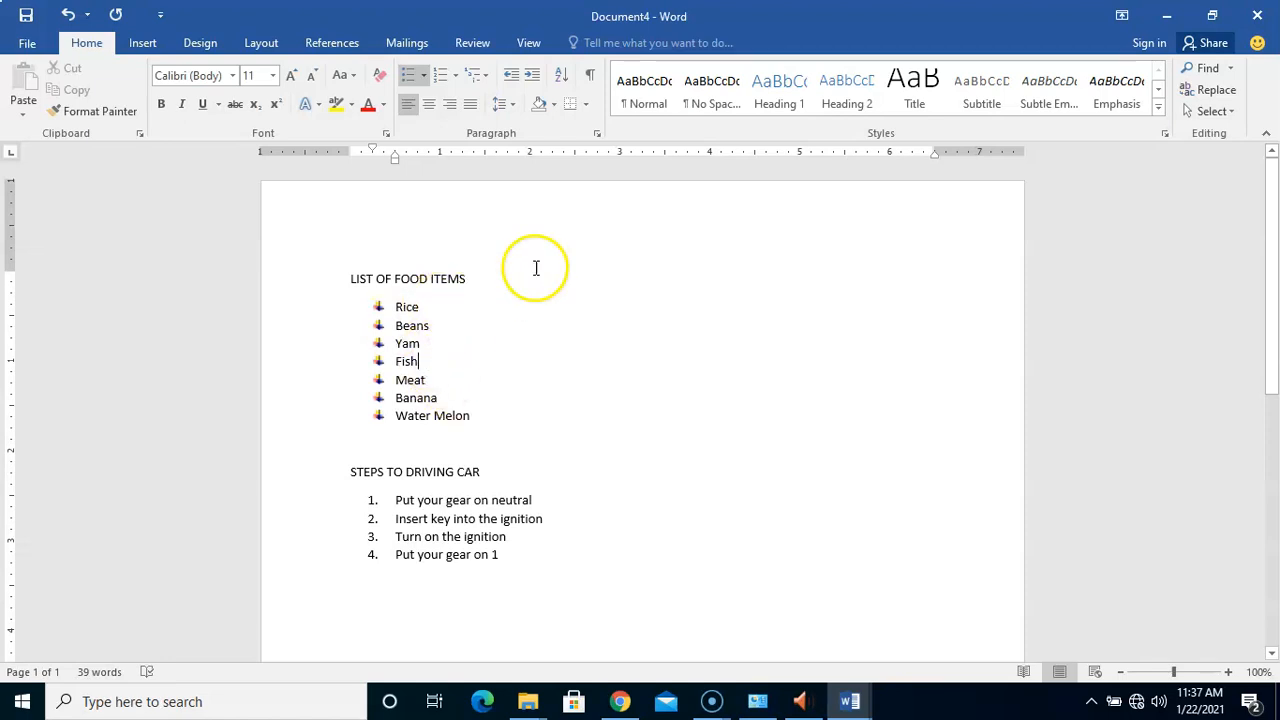
{"action": "left_click", "coordinate": [597, 135]}
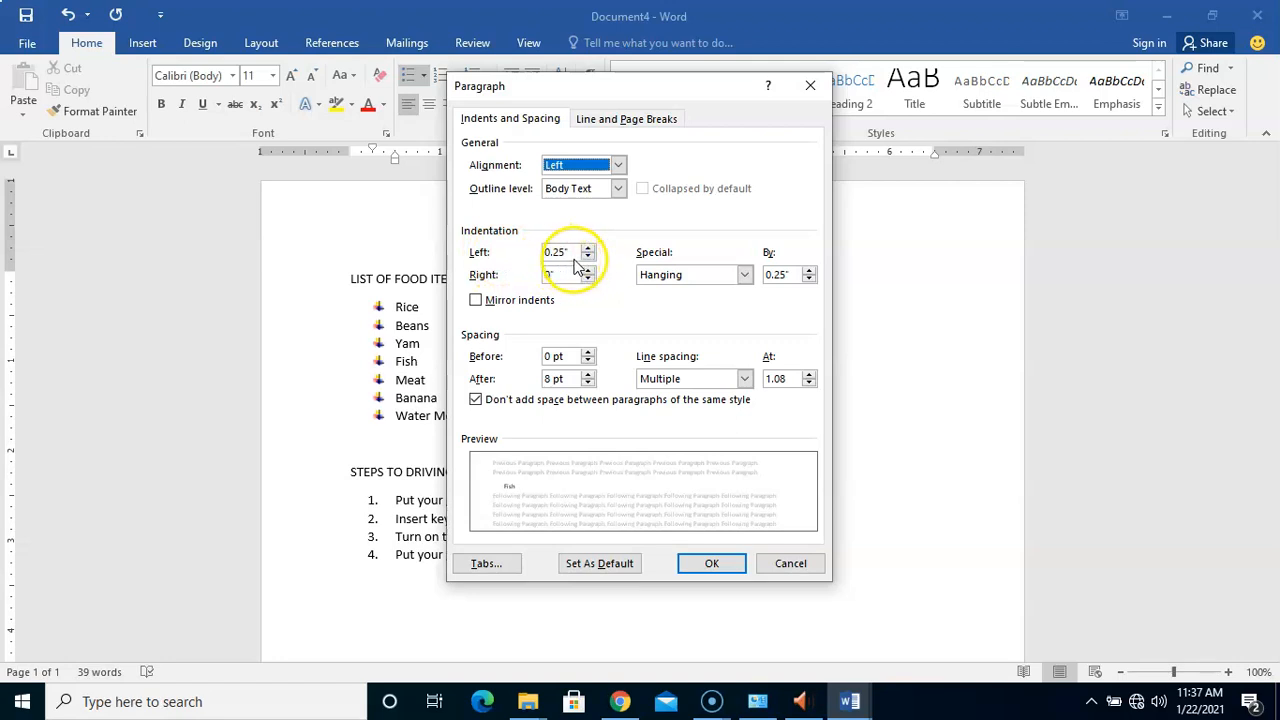
{"action": "left_click_drag", "start_coordinate": [640, 100], "coordinate": [830, 120]}
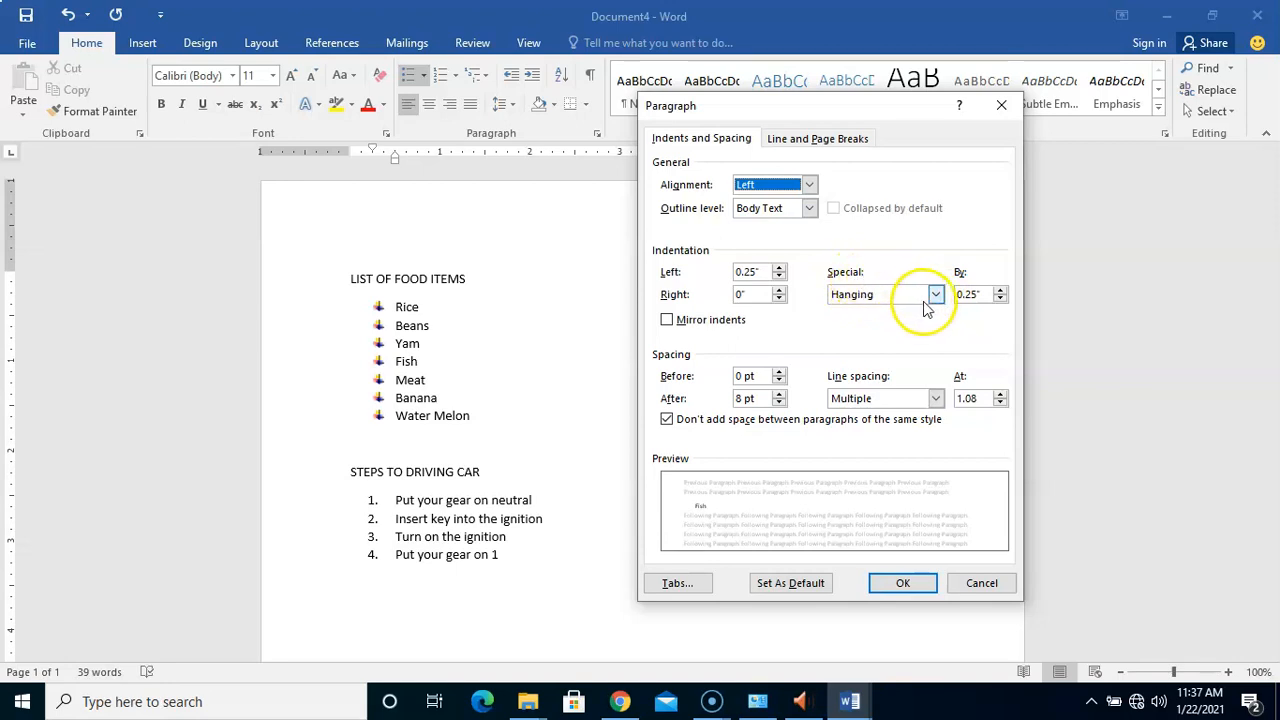
{"action": "left_click", "coordinate": [936, 295]}
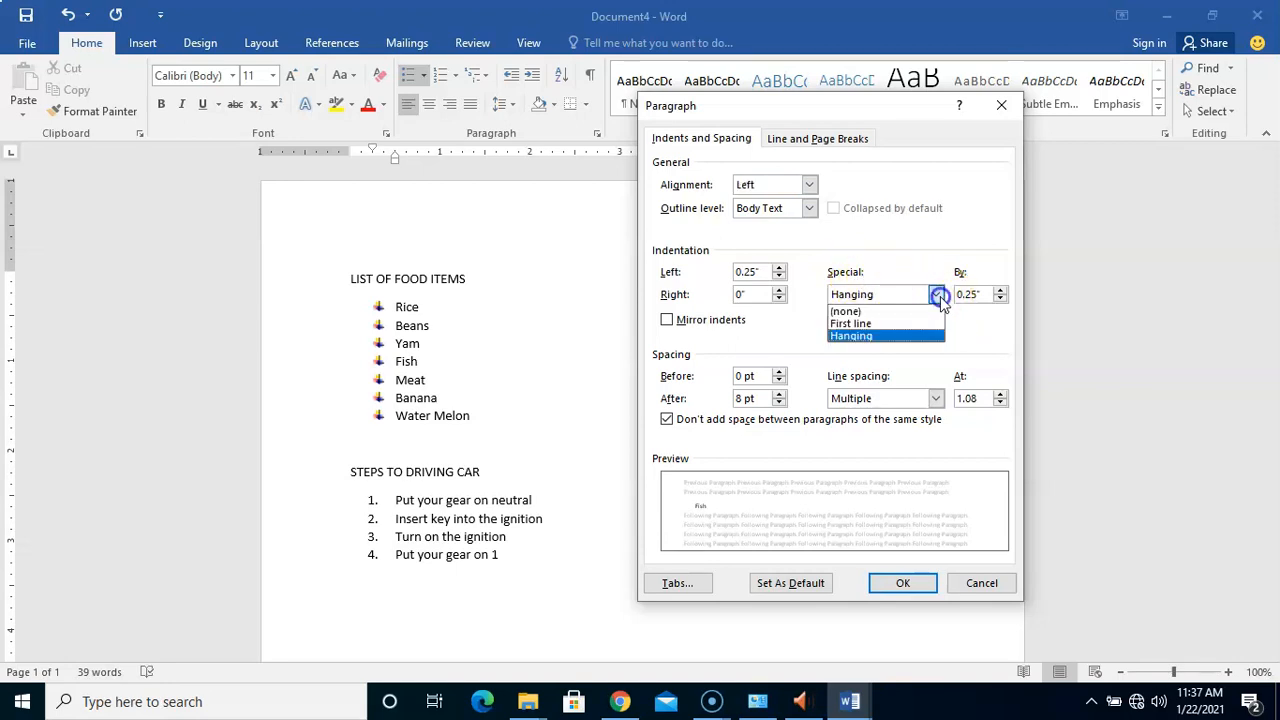
{"action": "left_click", "coordinate": [938, 295]}
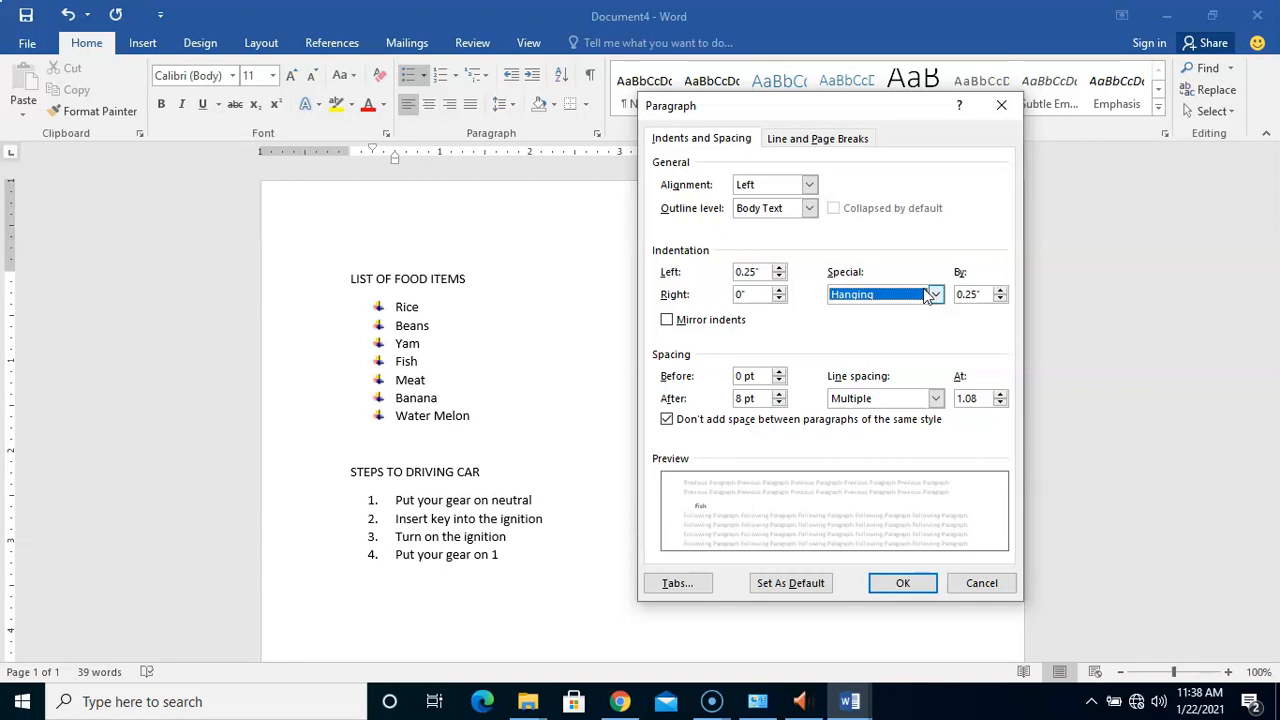
{"action": "left_click", "coordinate": [935, 296]}
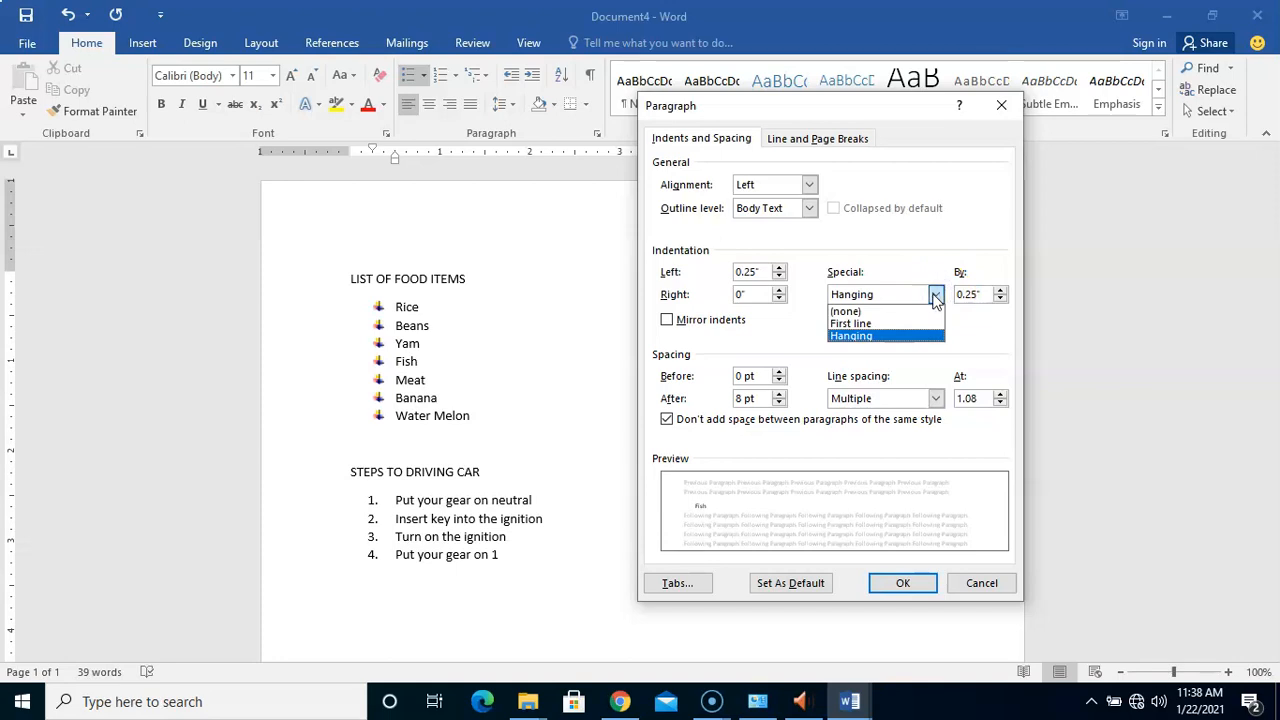
{"action": "left_click", "coordinate": [912, 326]}
{"action": "left_click", "coordinate": [926, 331]}
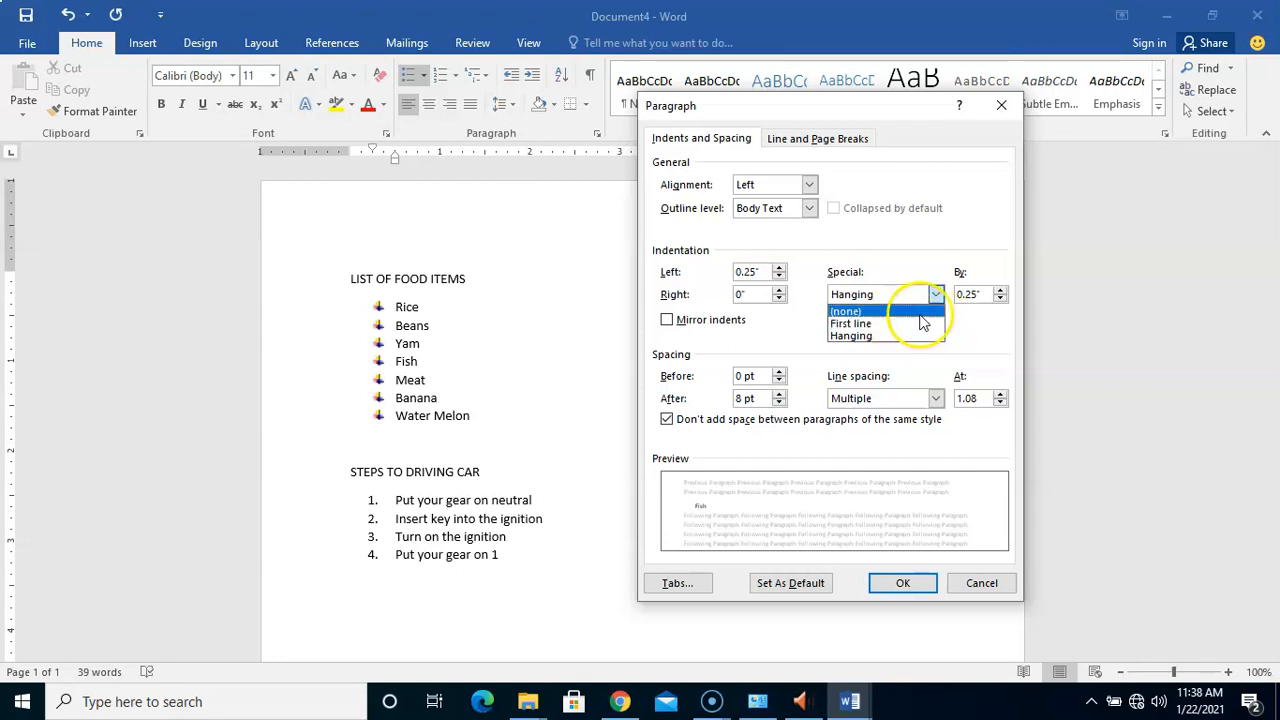
{"action": "left_click", "coordinate": [1000, 318]}
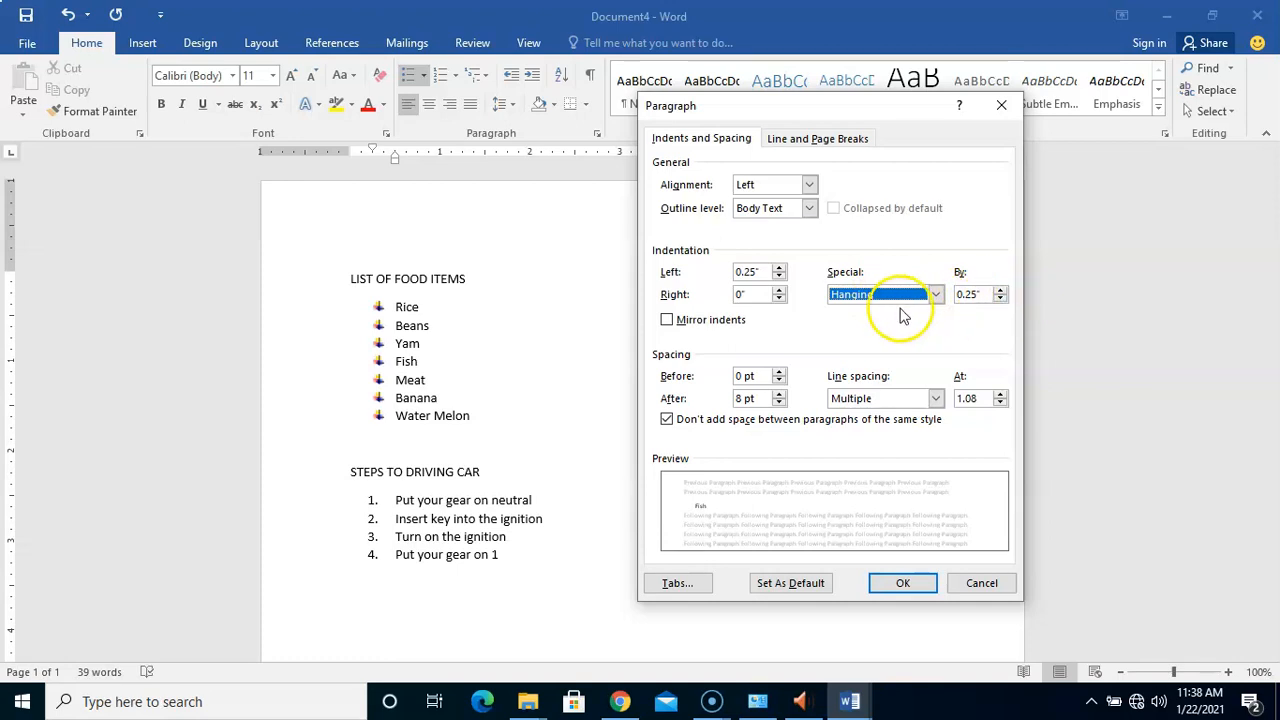
Set the left indent of the Fish bullet to 0", apply it, and undo the change.
{"action": "left_click", "coordinate": [779, 279]}
{"action": "left_click", "coordinate": [779, 279]}
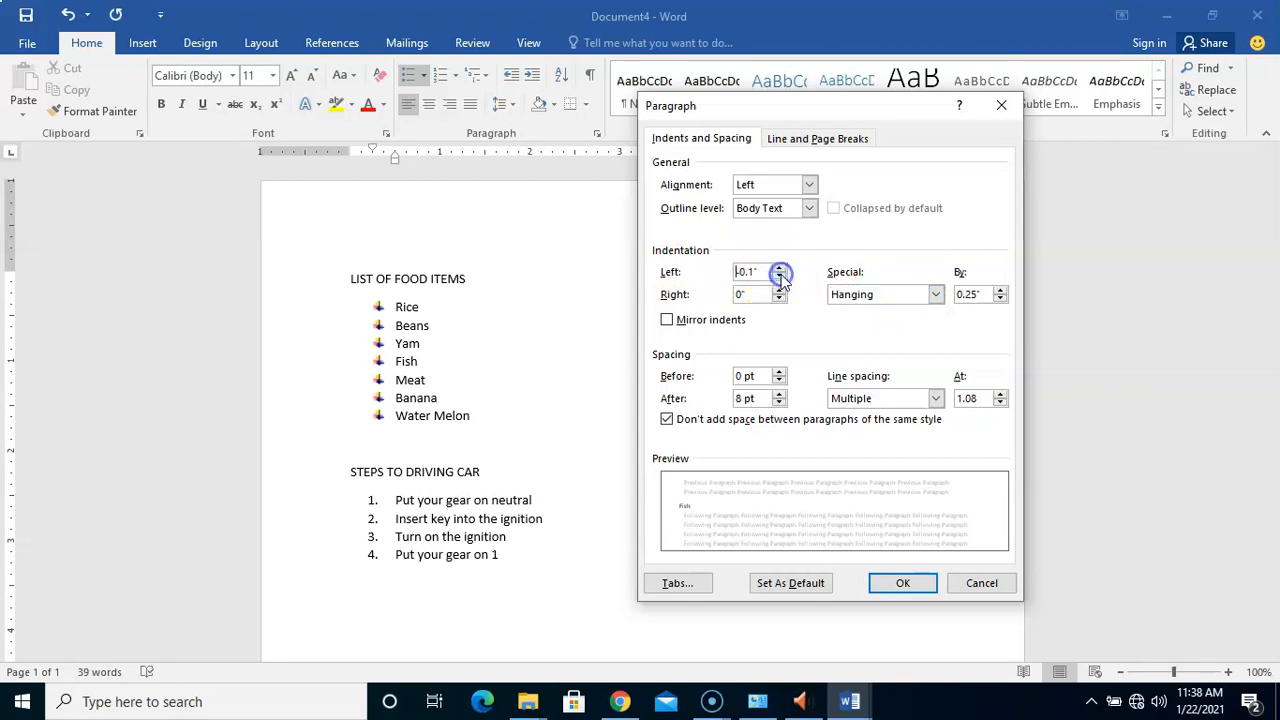
{"action": "left_click", "coordinate": [779, 270]}
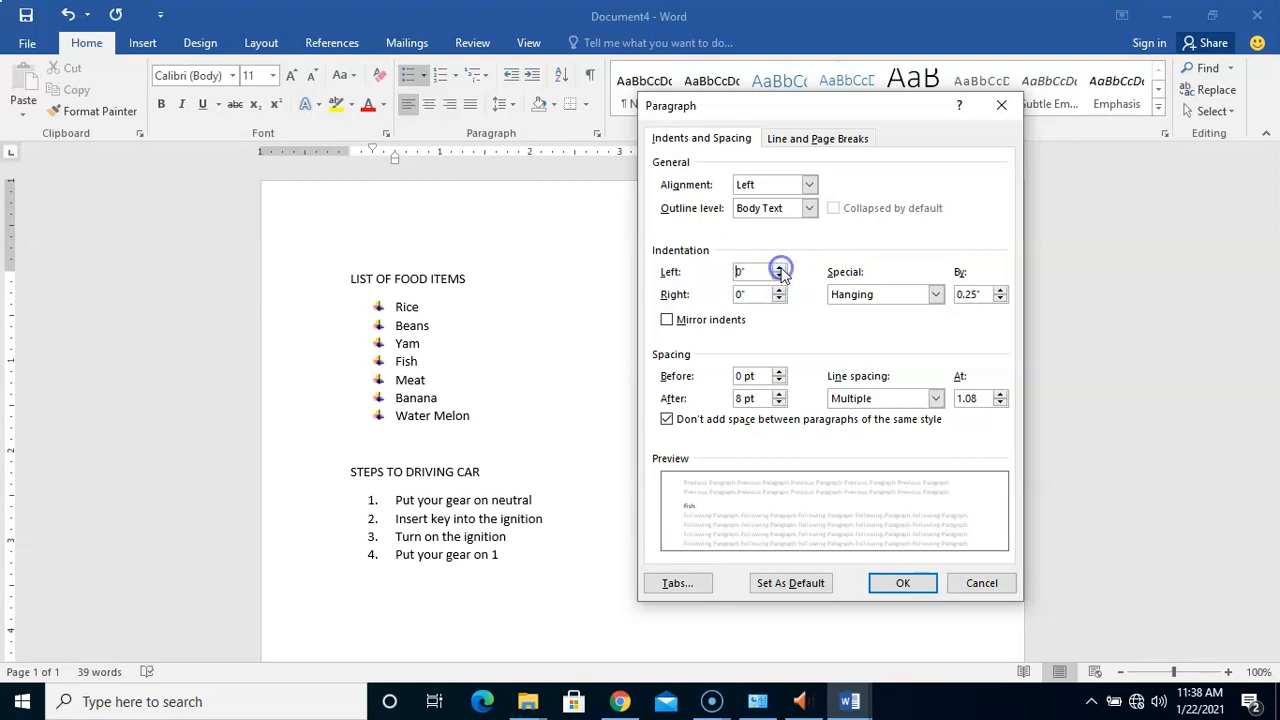
{"action": "left_click", "coordinate": [905, 585]}
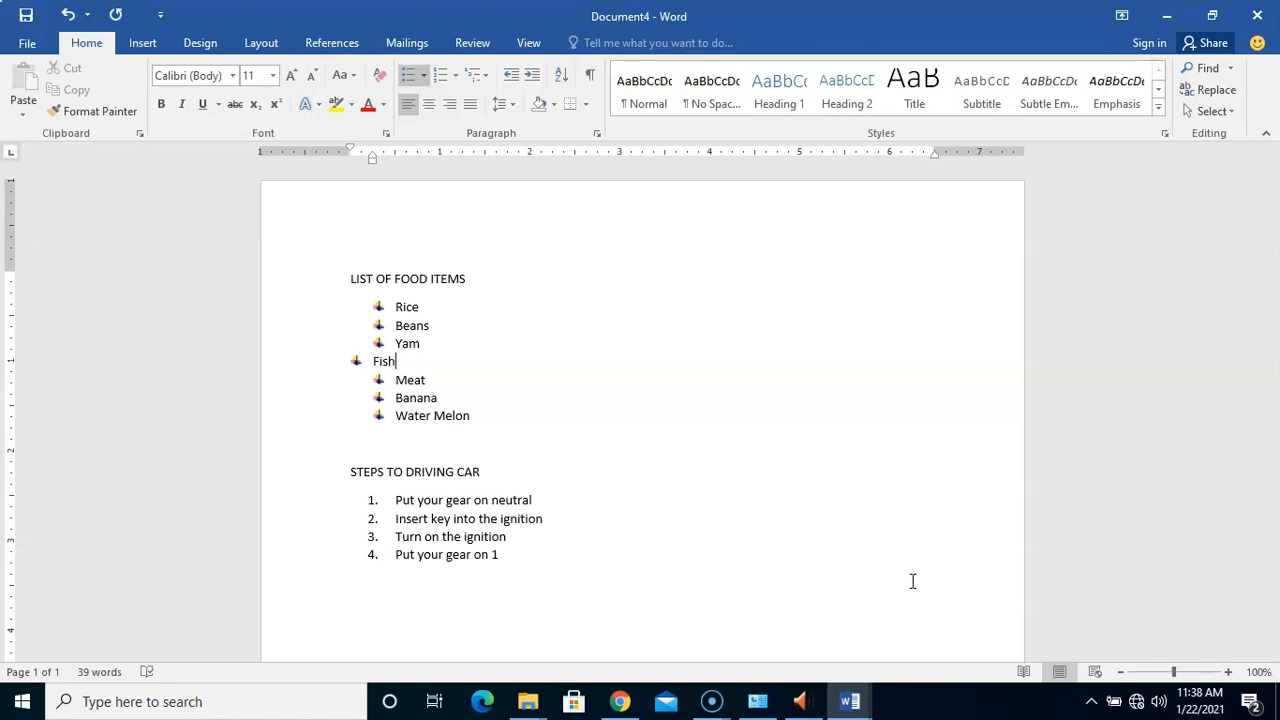
{"action": "key", "text": "ctrl+z"}
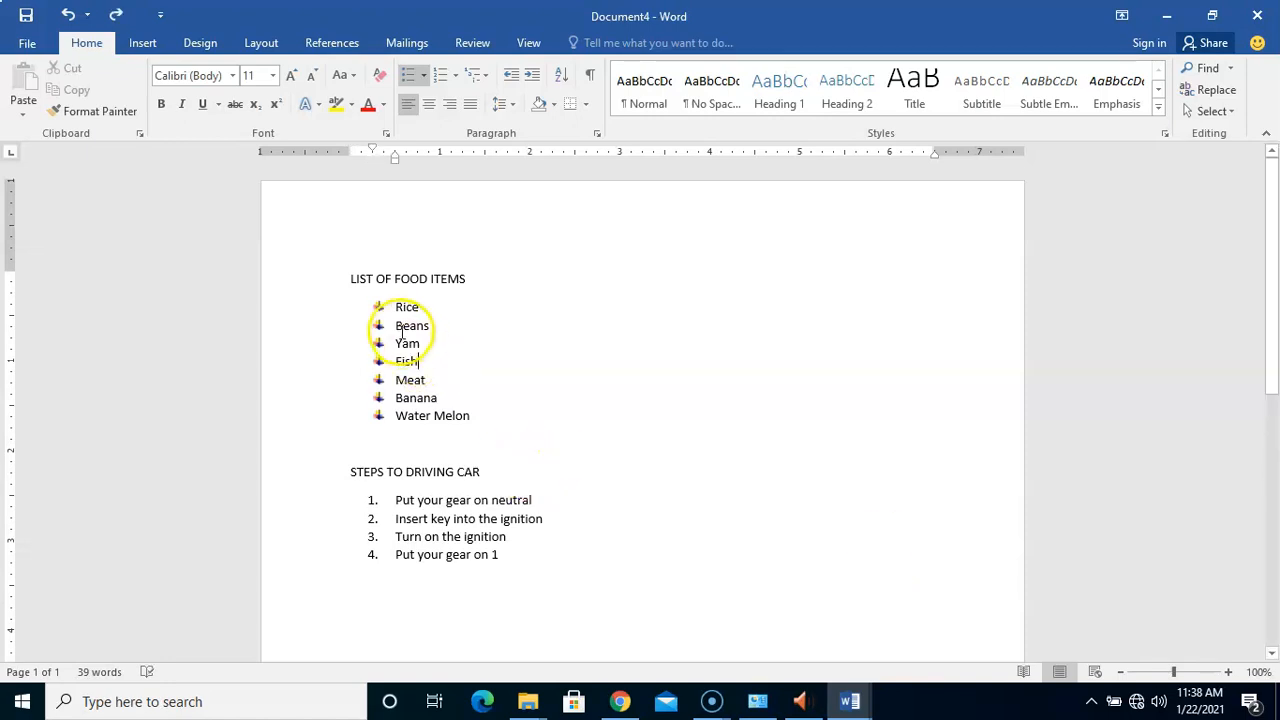
Set the left indent of all seven food items, Rice through Water Melon, to 0".
{"action": "left_click_drag", "start_coordinate": [397, 307], "coordinate": [466, 417]}
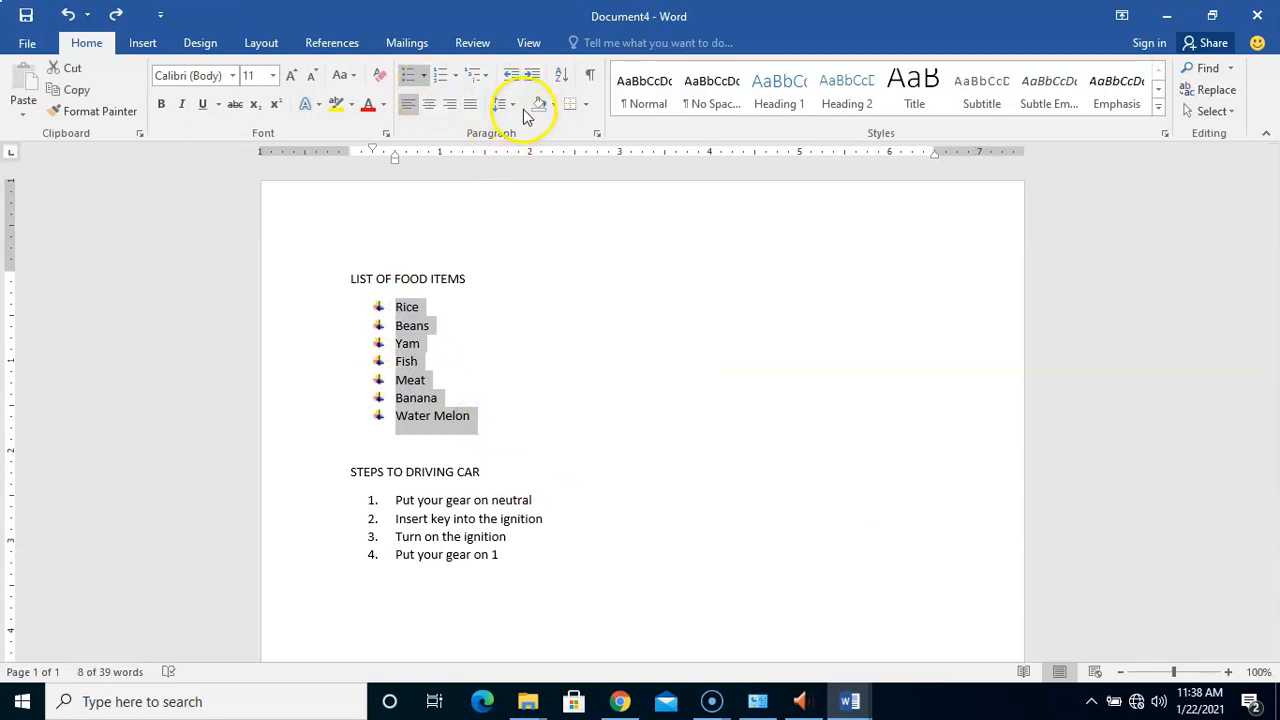
{"action": "left_click", "coordinate": [597, 133]}
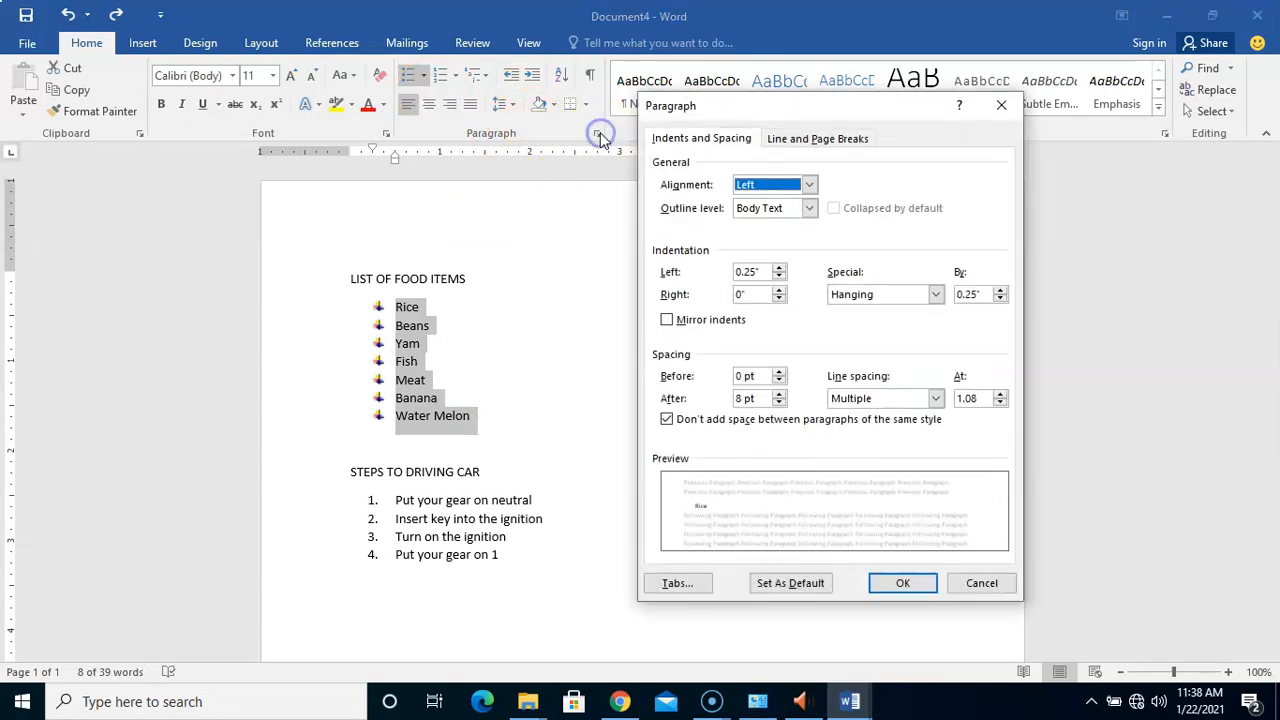
{"action": "left_click", "coordinate": [779, 279]}
{"action": "left_click", "coordinate": [779, 279]}
{"action": "left_click", "coordinate": [779, 279]}
{"action": "left_click", "coordinate": [901, 586]}
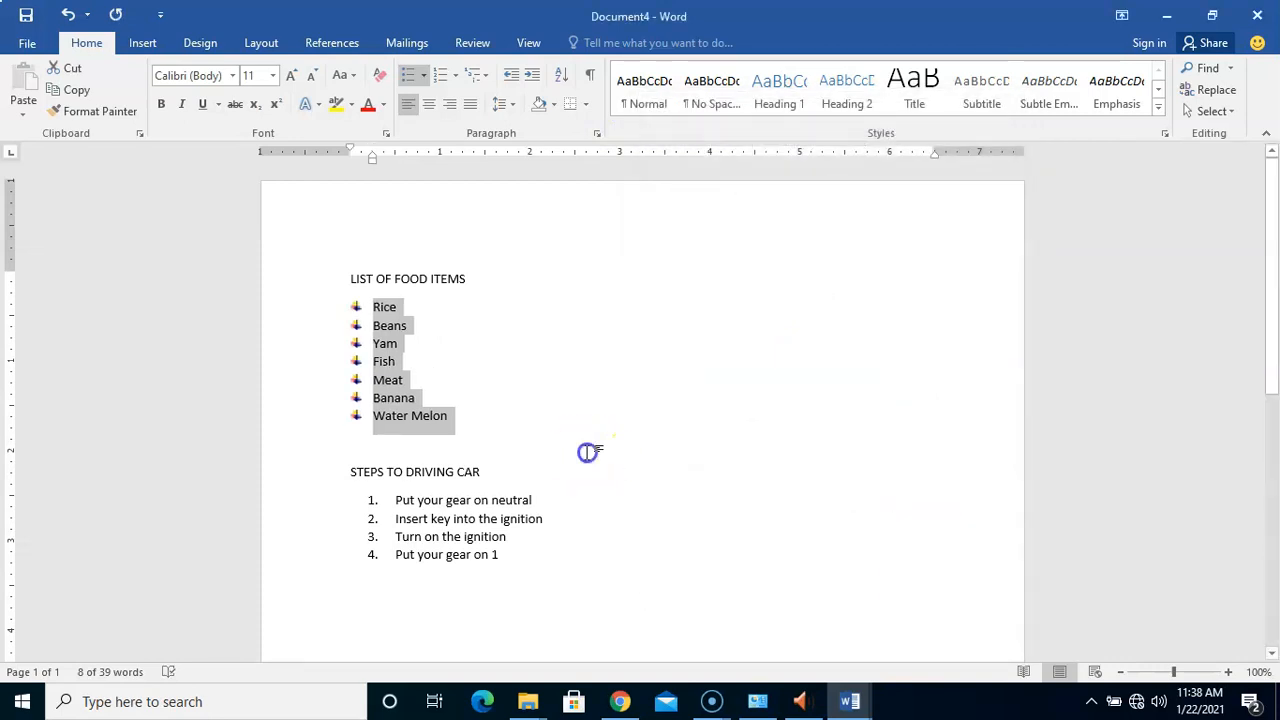
{"action": "left_click", "coordinate": [588, 452]}
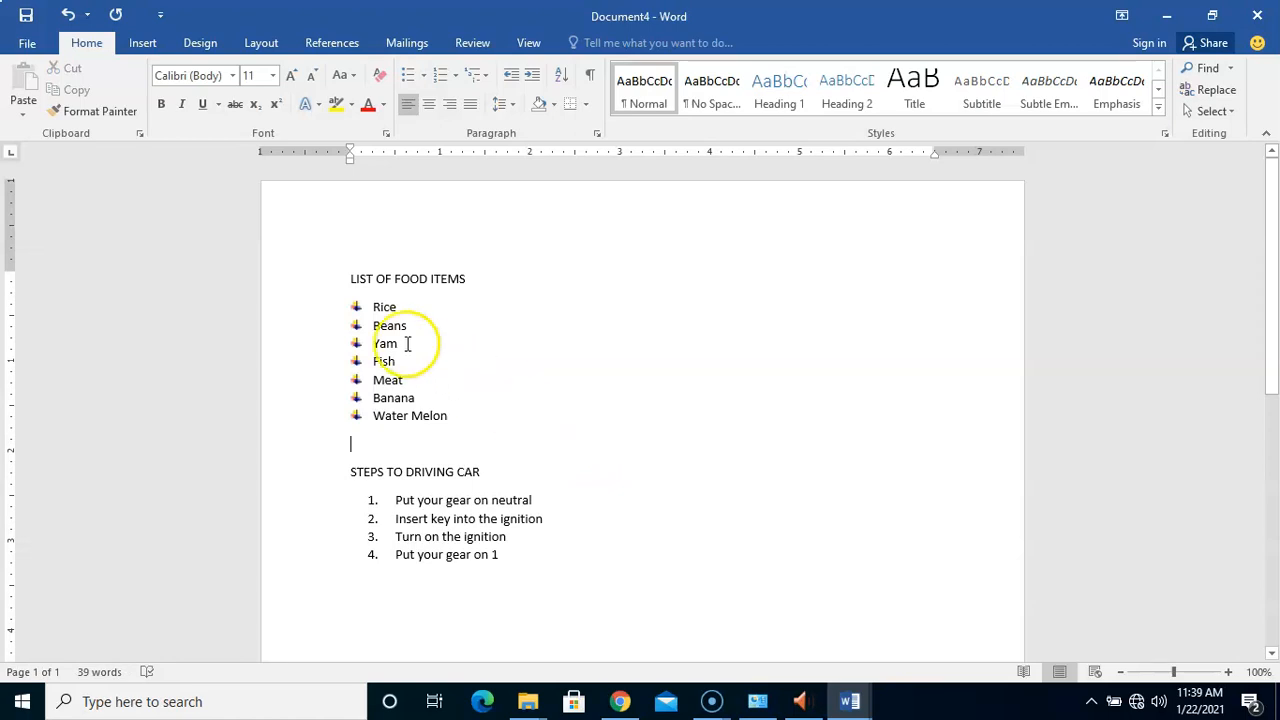
Set the left indent of the whole bulleted food list to 0.5", keeping the hanging indent.
{"action": "left_click_drag", "start_coordinate": [370, 309], "coordinate": [450, 421]}
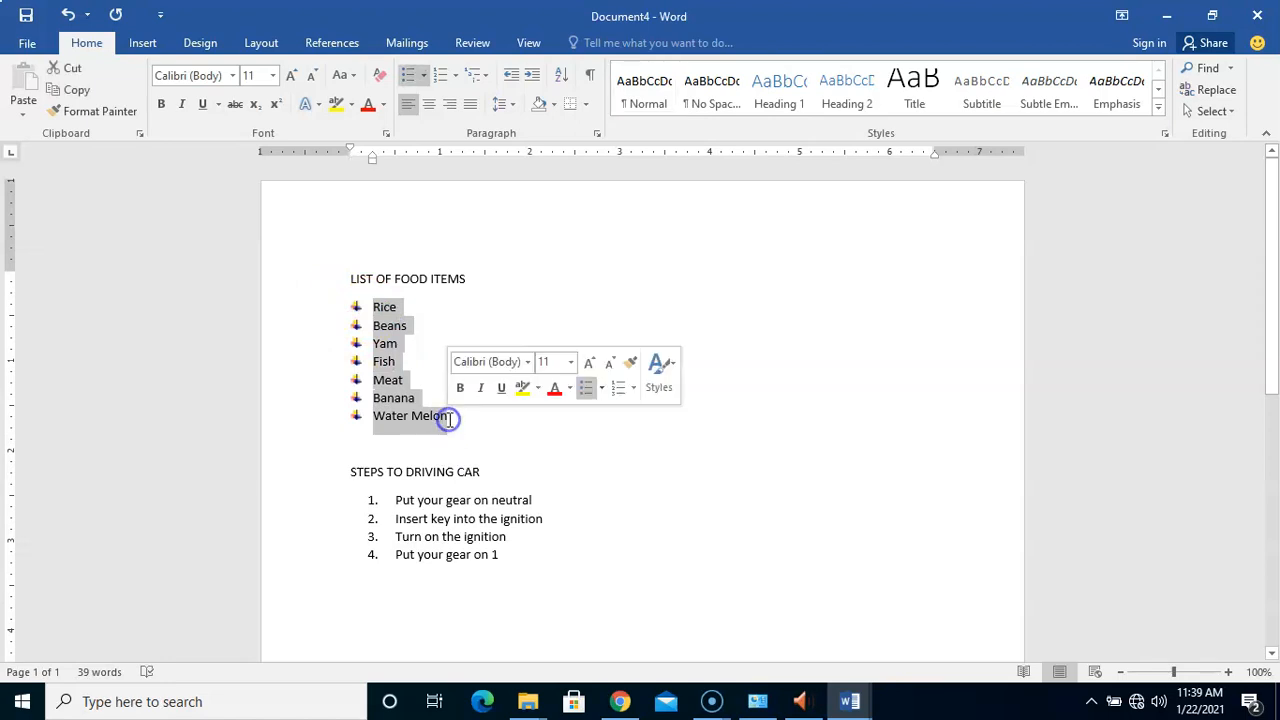
{"action": "left_click", "coordinate": [531, 80]}
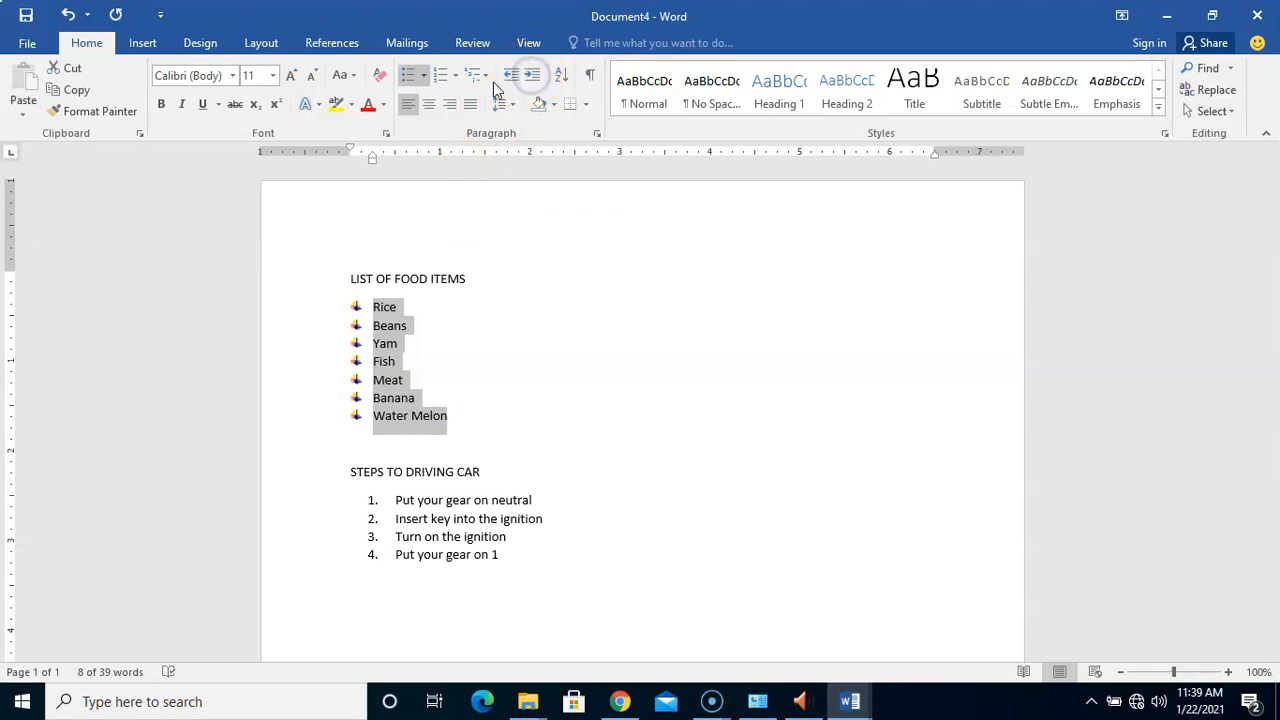
{"action": "left_click", "coordinate": [513, 78]}
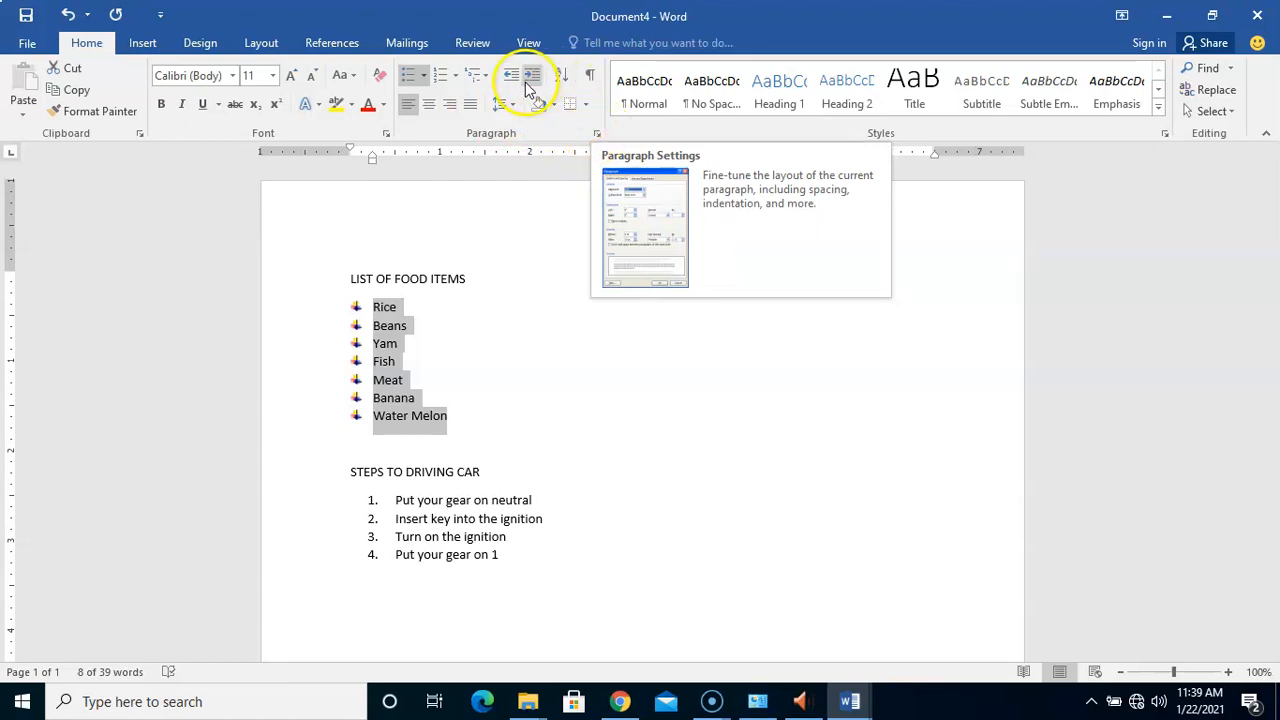
{"action": "left_click", "coordinate": [596, 133]}
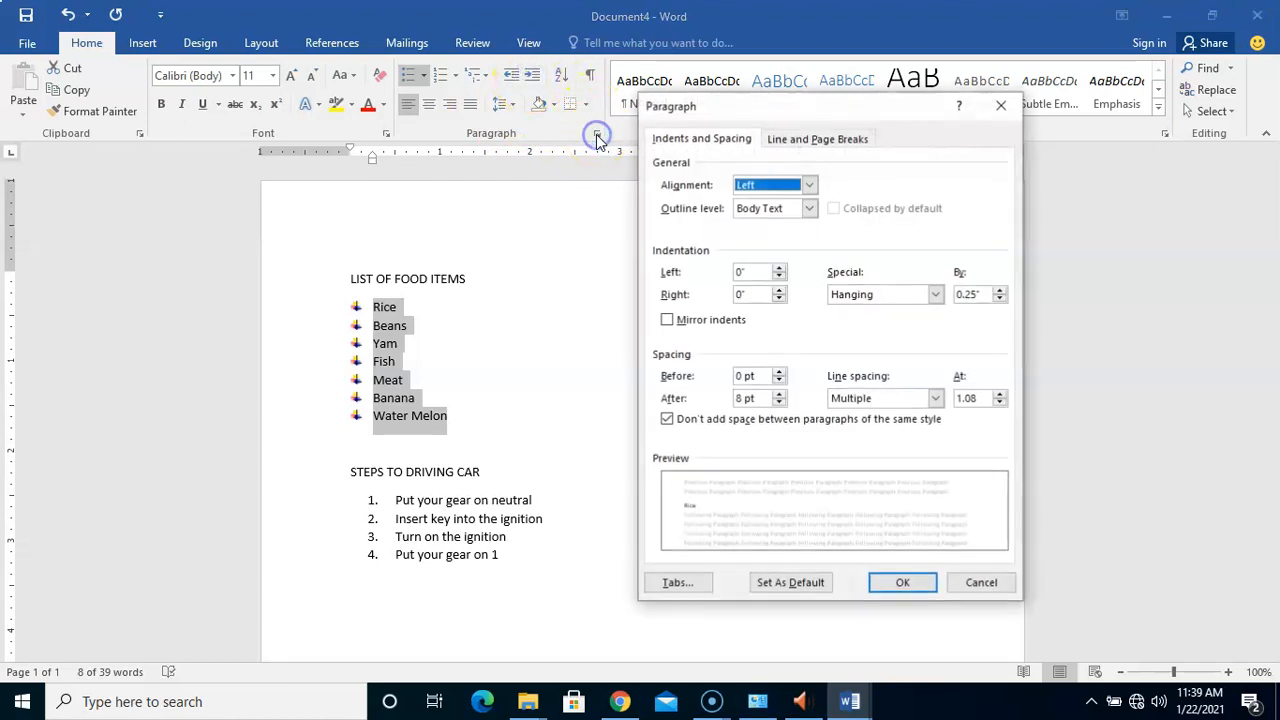
{"action": "left_click", "coordinate": [779, 268]}
{"action": "left_click", "coordinate": [779, 268]}
{"action": "left_click", "coordinate": [779, 268]}
{"action": "left_click", "coordinate": [779, 268]}
{"action": "left_click", "coordinate": [779, 268]}
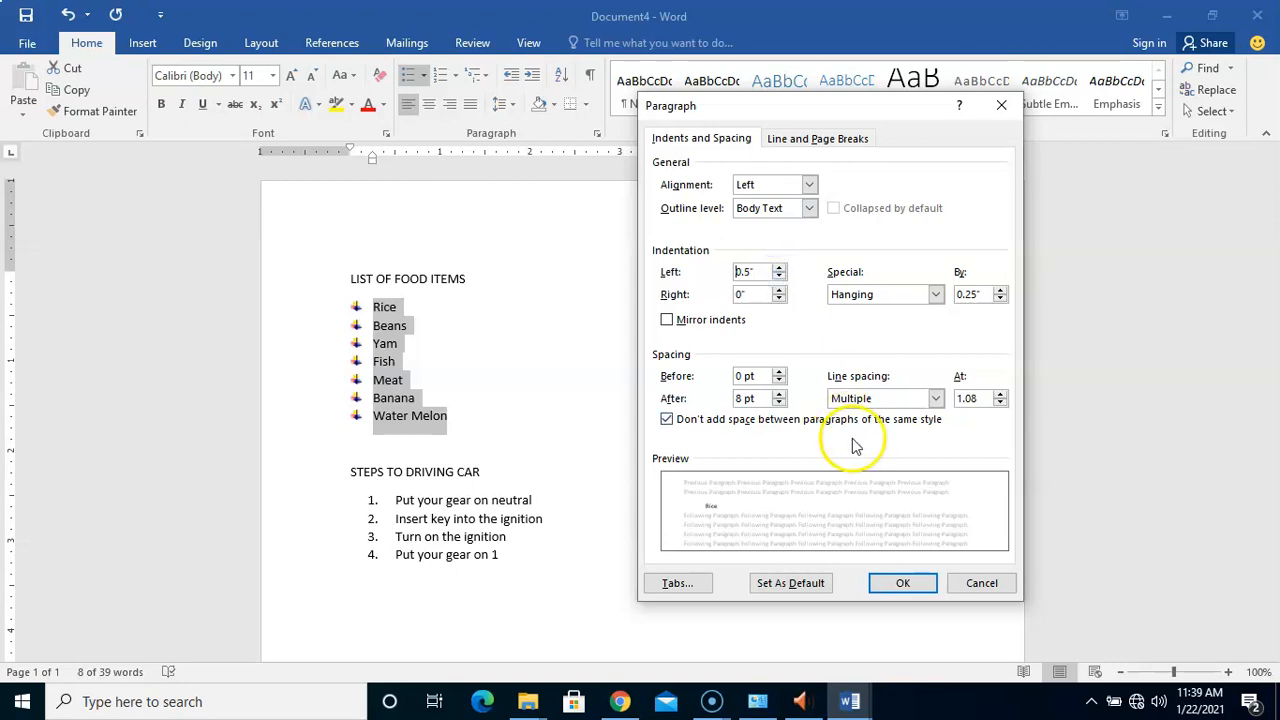
{"action": "left_click", "coordinate": [736, 298]}
{"action": "left_click", "coordinate": [778, 274]}
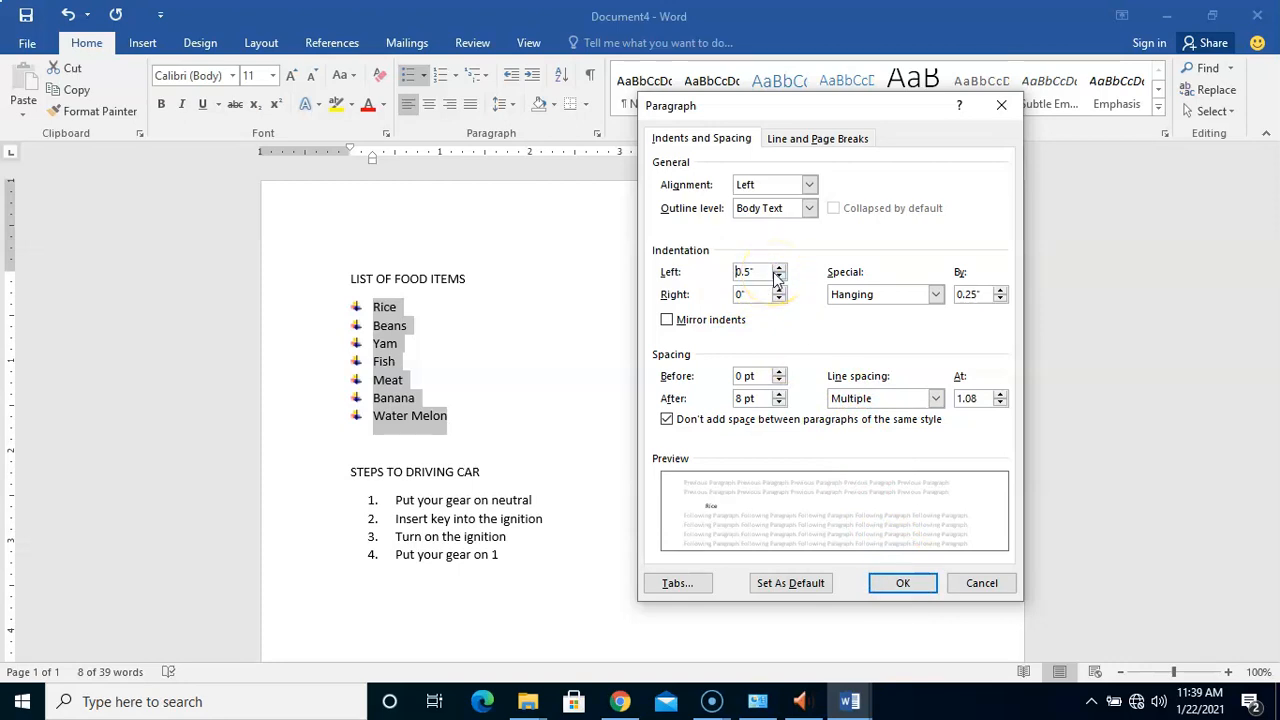
{"action": "left_click", "coordinate": [804, 284]}
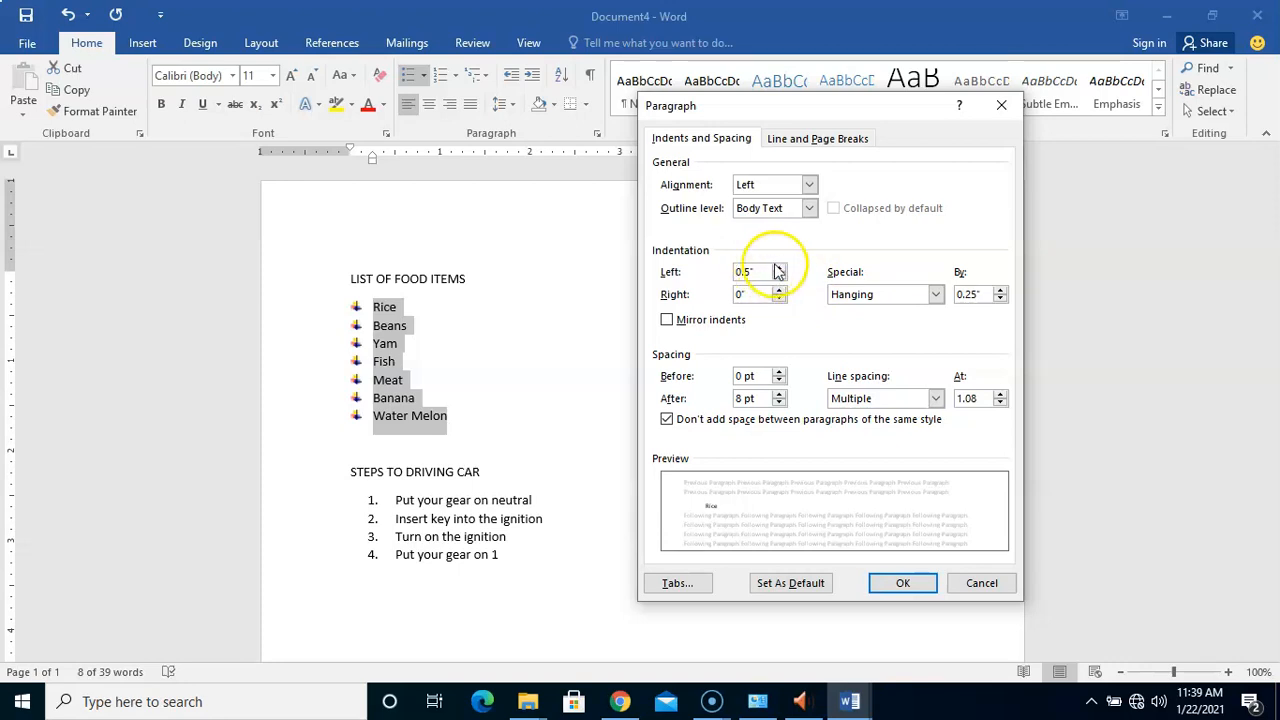
{"action": "left_click", "coordinate": [904, 584]}
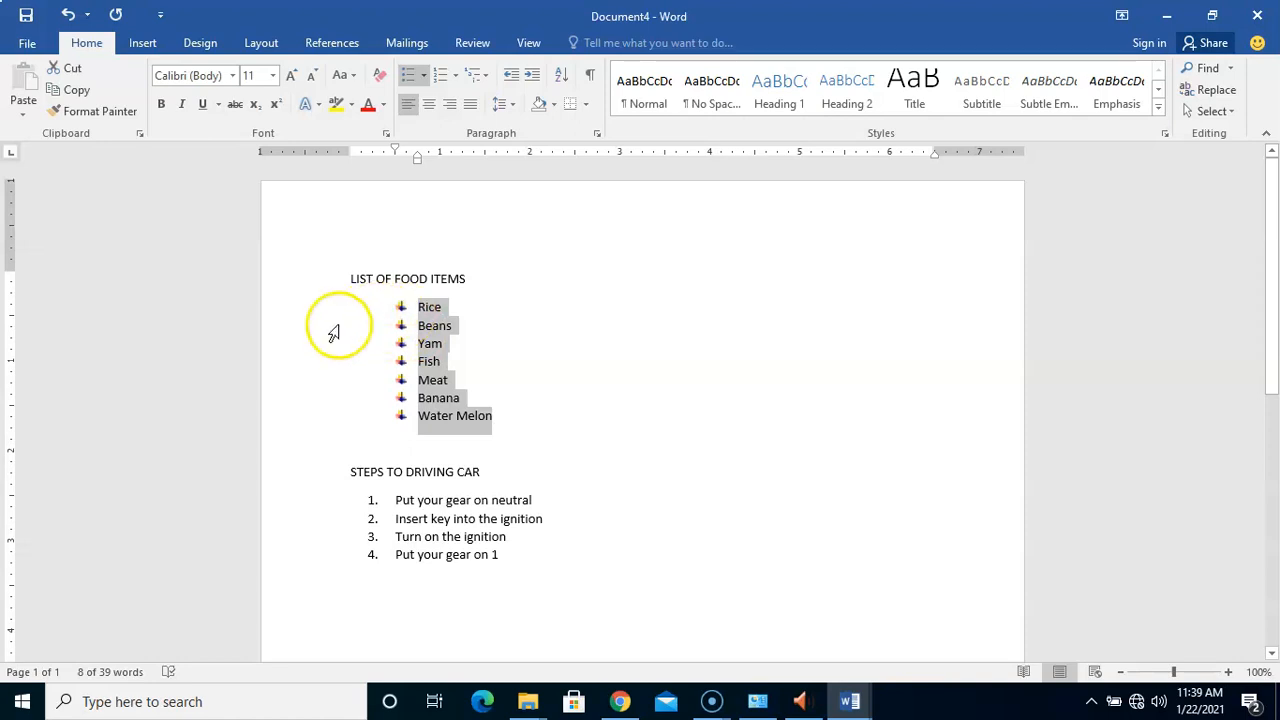
Set the left indent of the whole bulleted food list to 0.25", keeping the hanging indent.
{"action": "left_click", "coordinate": [597, 134]}
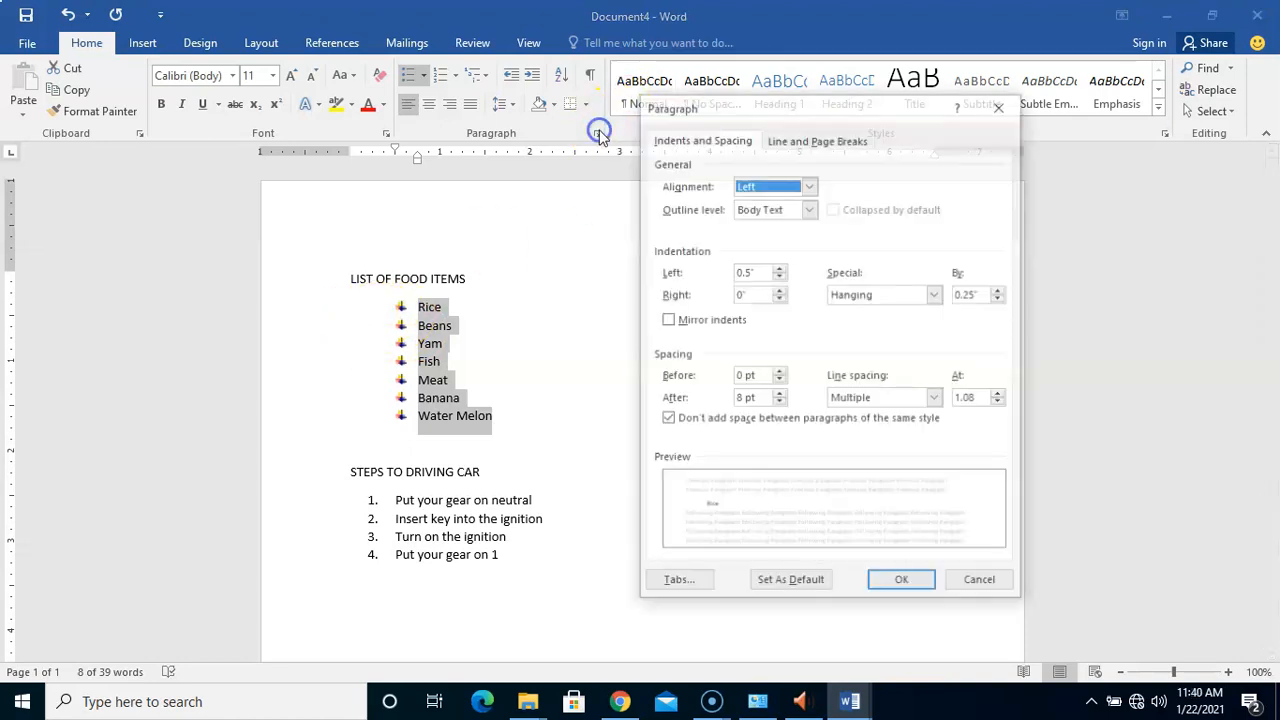
{"action": "left_click", "coordinate": [778, 276]}
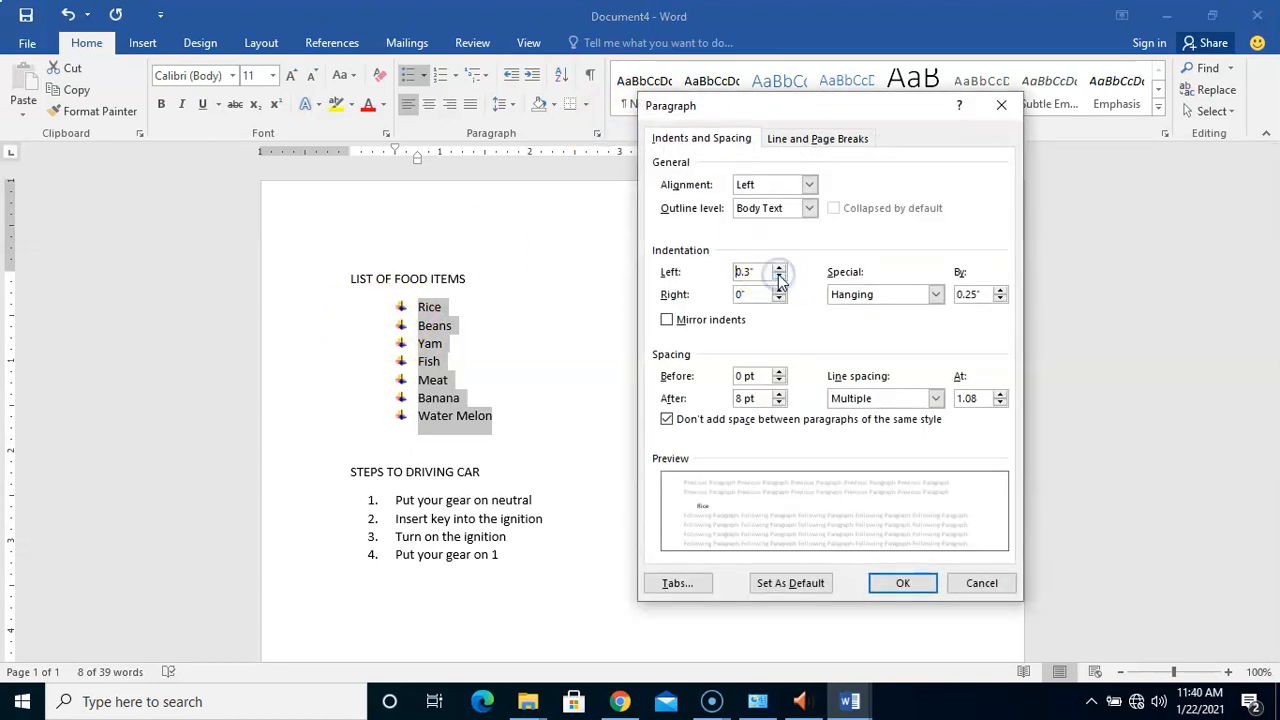
{"action": "left_click", "coordinate": [752, 272]}
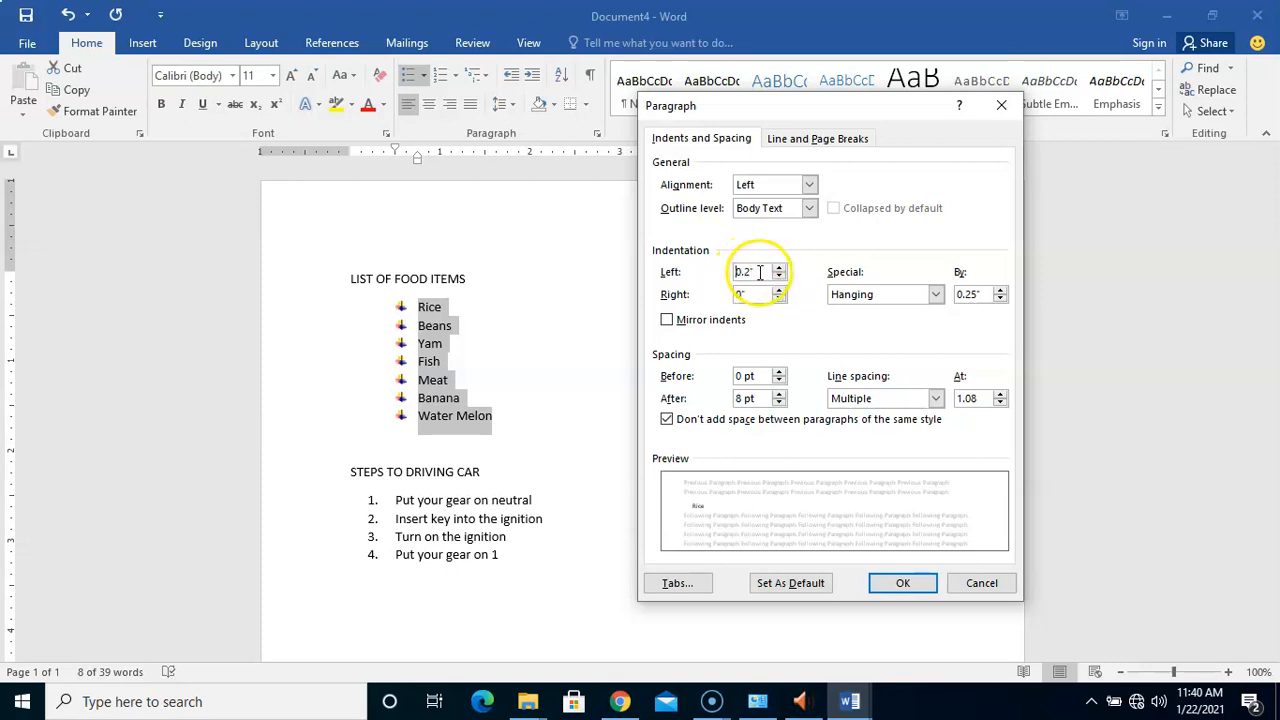
{"action": "type", "text": "2"}
{"action": "left_click", "coordinate": [950, 357]}
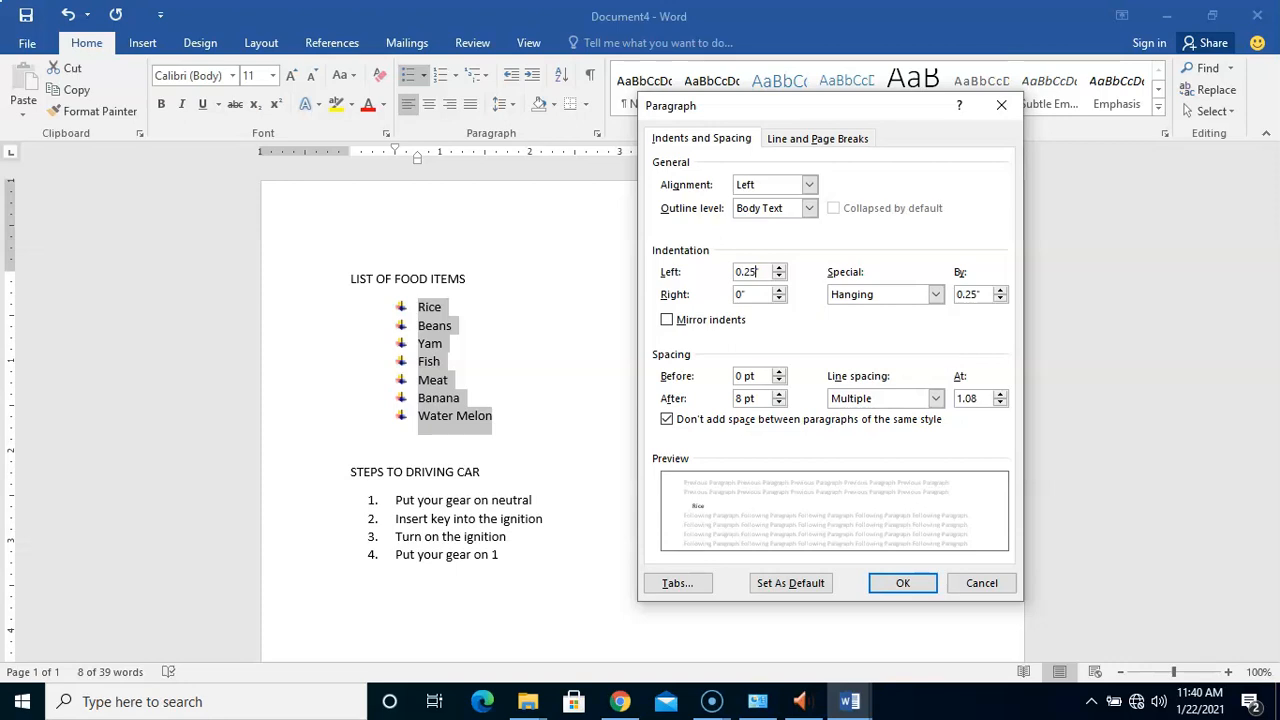
{"action": "left_click", "coordinate": [902, 583]}
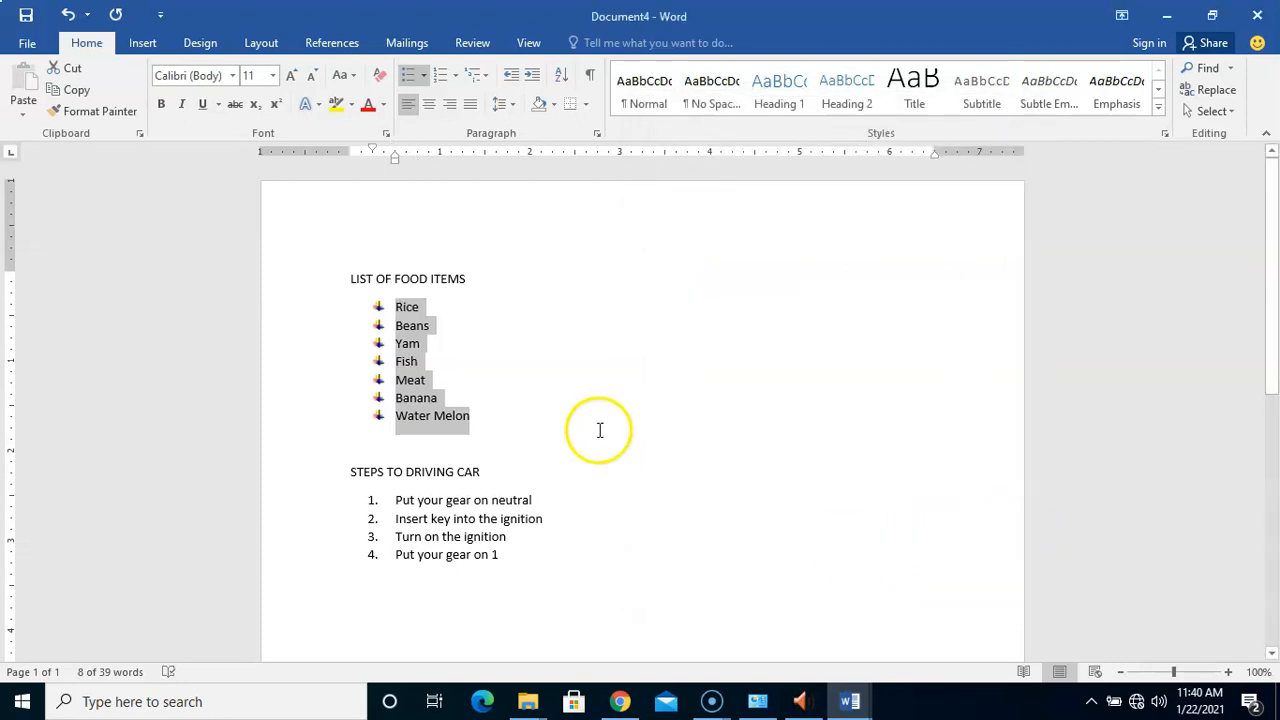
{"action": "left_click", "coordinate": [600, 430]}
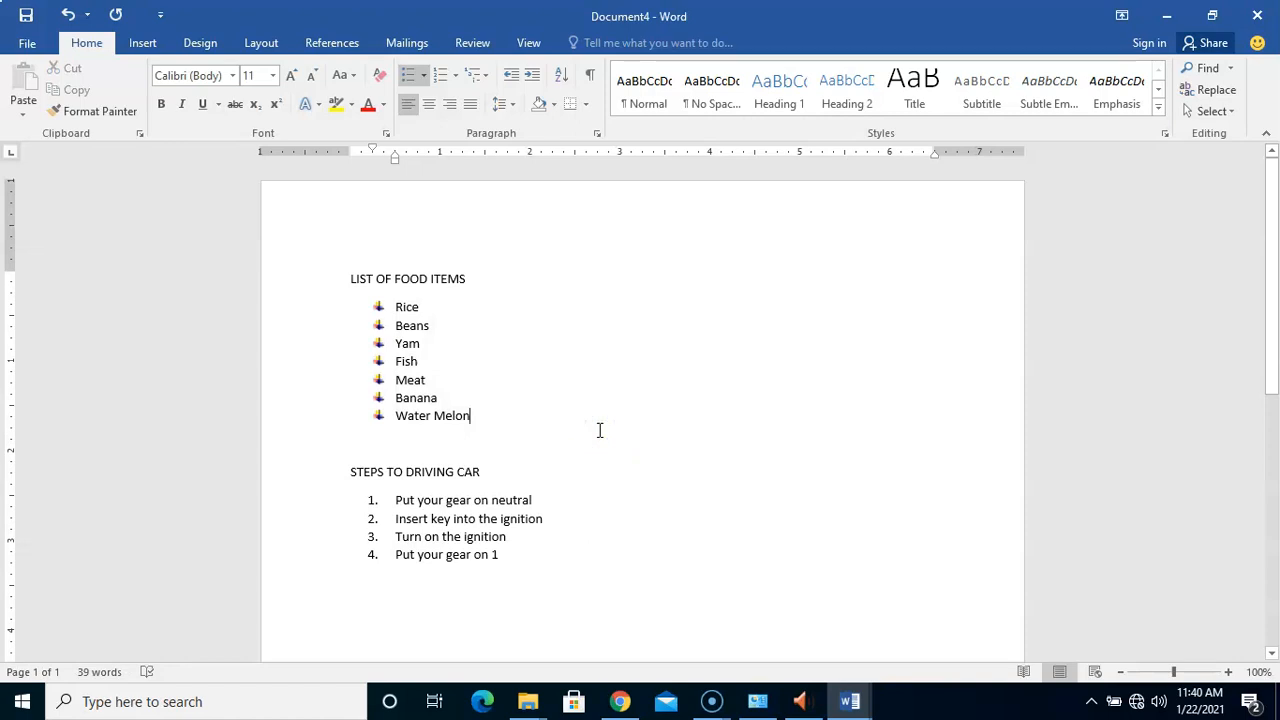
Set the left indent of all four numbered driving steps to 0".
{"action": "left_click_drag", "start_coordinate": [396, 500], "coordinate": [498, 554]}
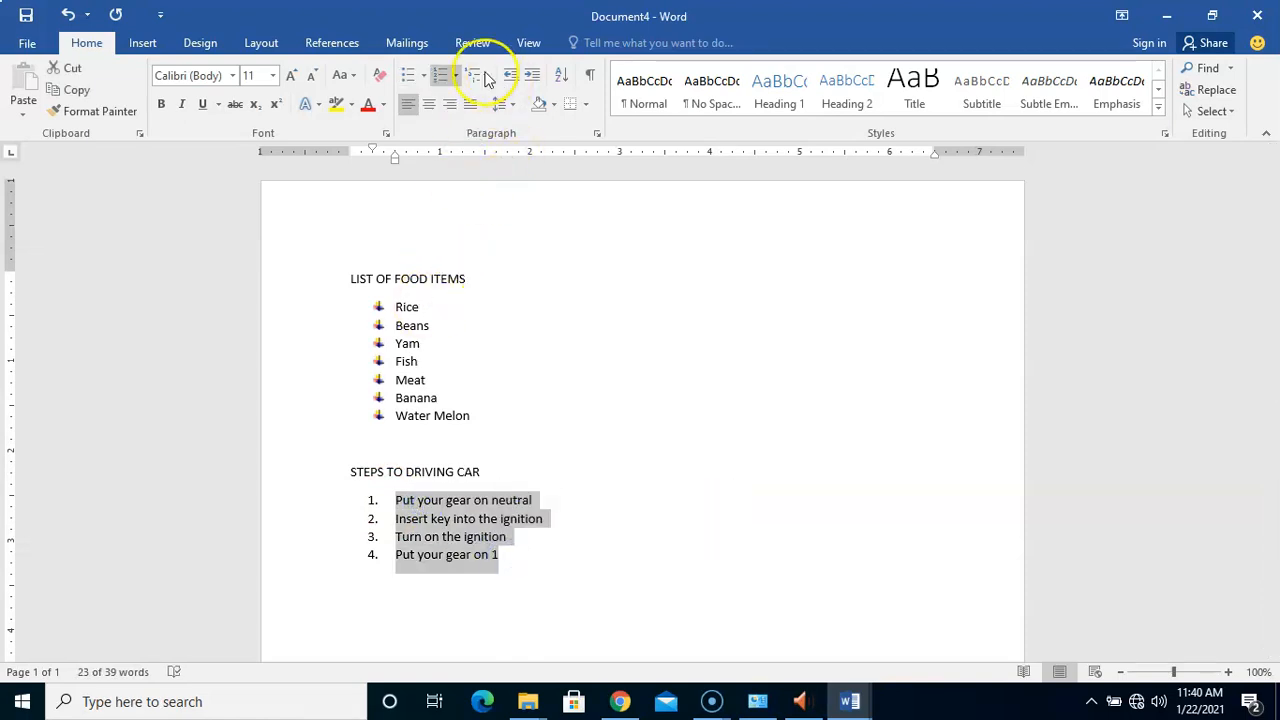
{"action": "left_click", "coordinate": [597, 134]}
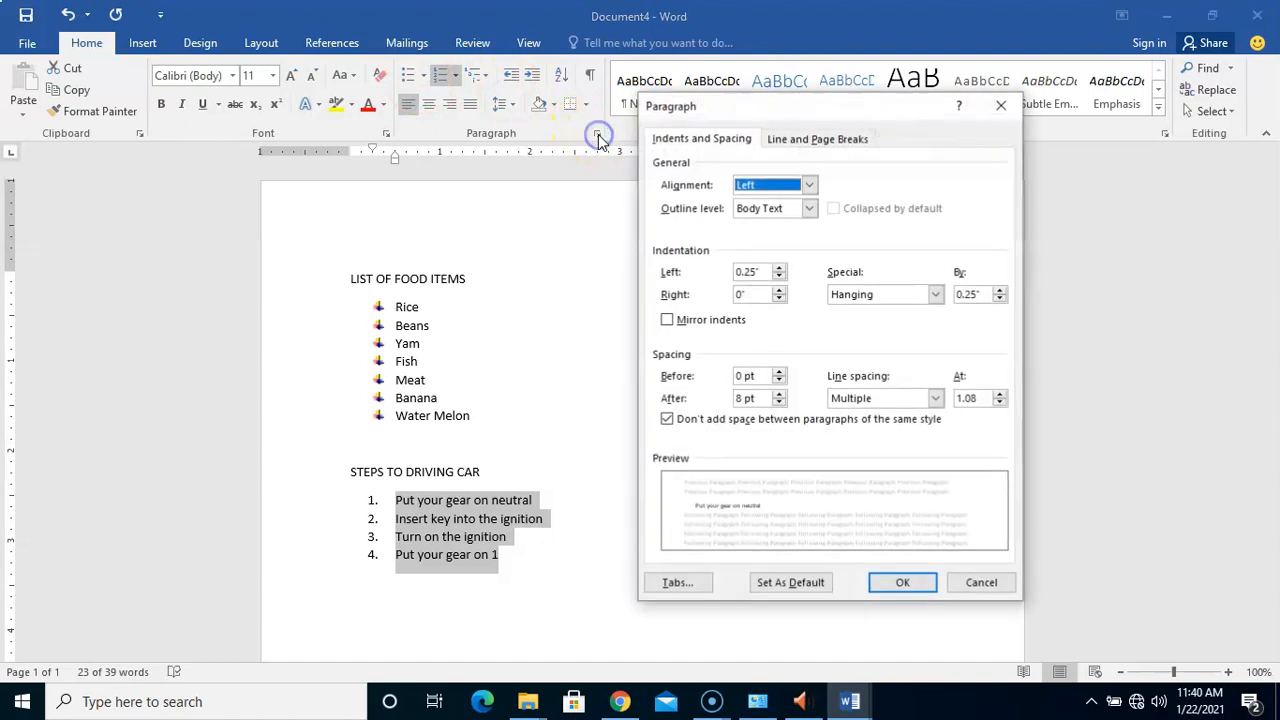
{"action": "left_click", "coordinate": [779, 277]}
{"action": "left_click", "coordinate": [779, 277]}
{"action": "left_click", "coordinate": [779, 277]}
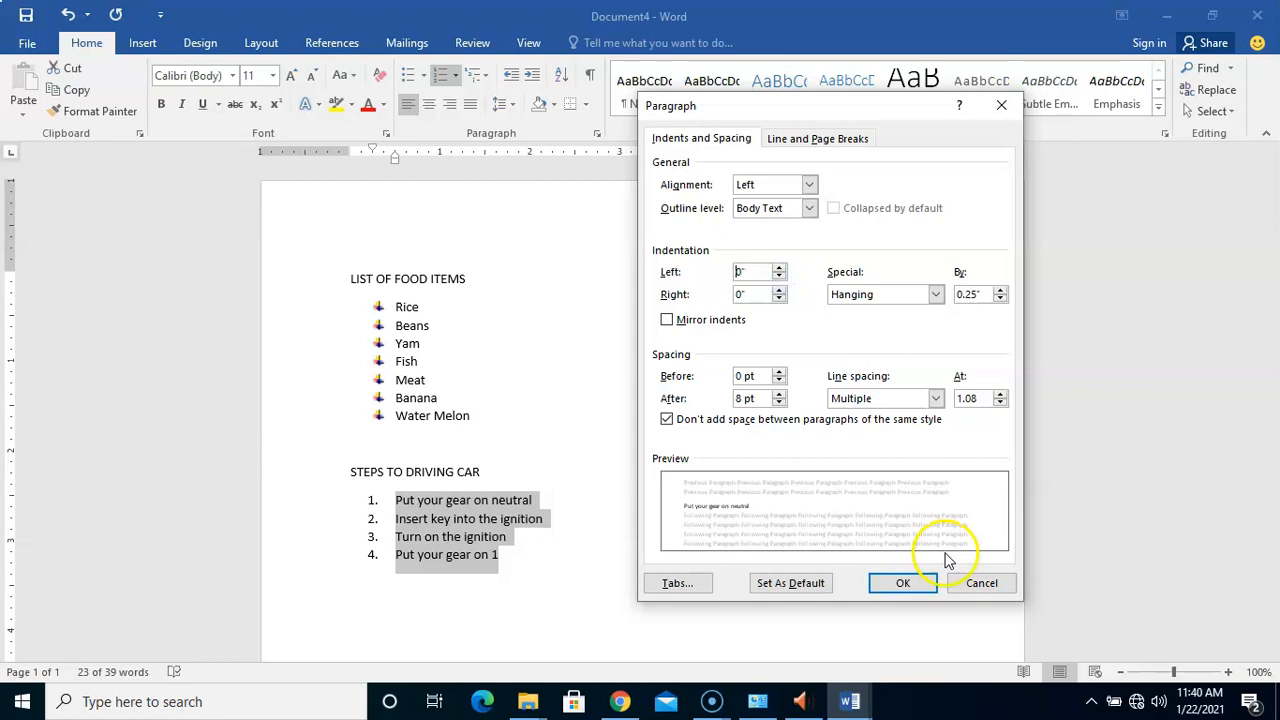
{"action": "left_click", "coordinate": [903, 583]}
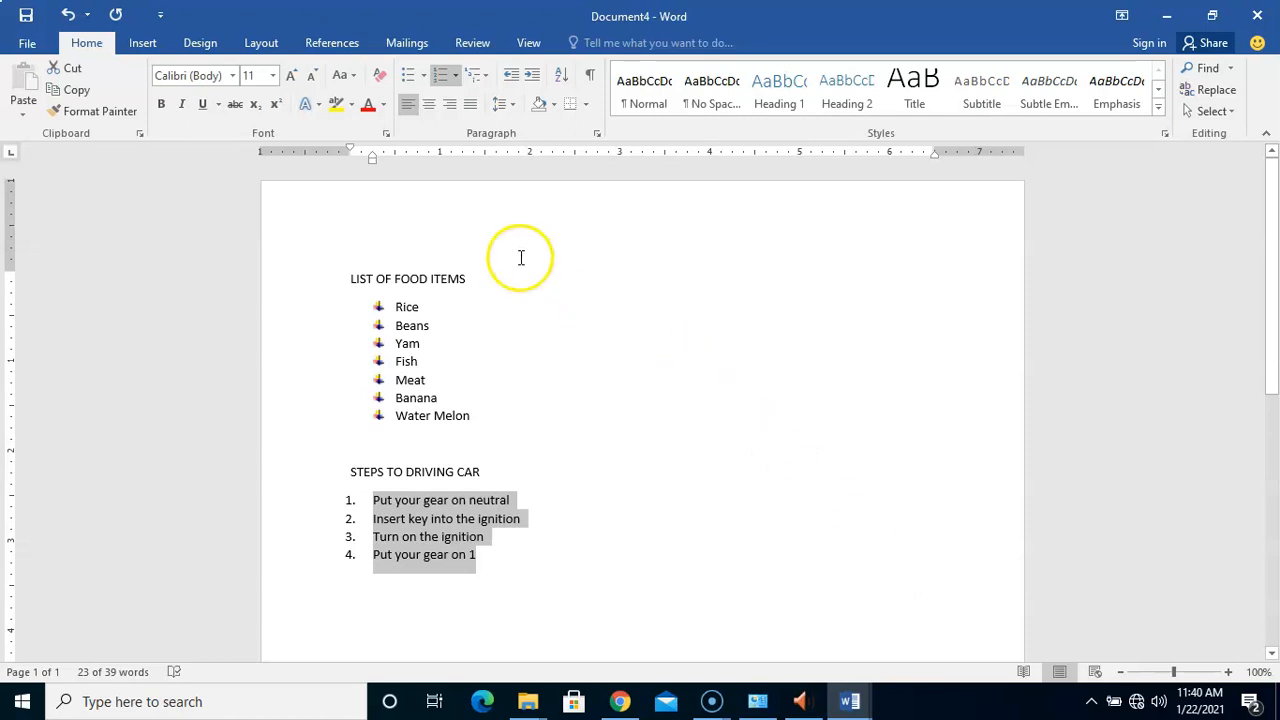
Set the left indent of the four numbered driving steps back to 0.25".
{"action": "left_click", "coordinate": [597, 135]}
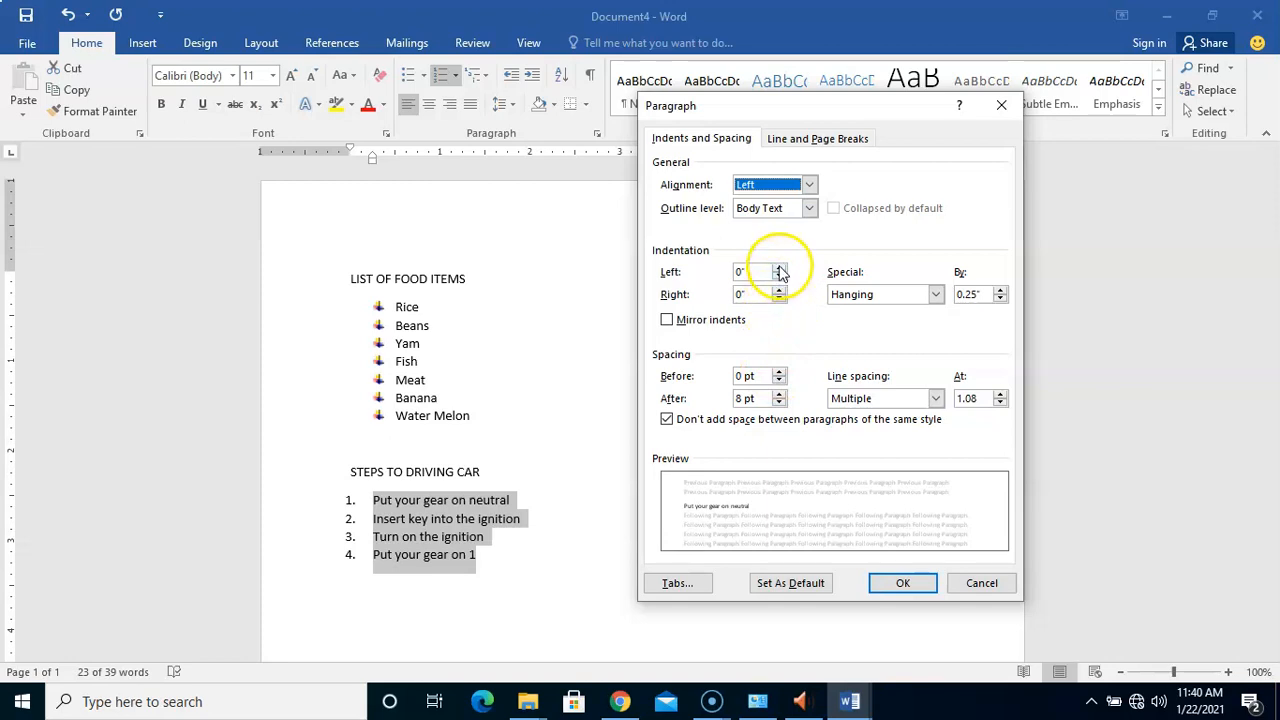
{"action": "left_click", "coordinate": [780, 268]}
{"action": "left_click", "coordinate": [780, 268]}
{"action": "left_click", "coordinate": [780, 268]}
{"action": "left_click", "coordinate": [746, 272]}
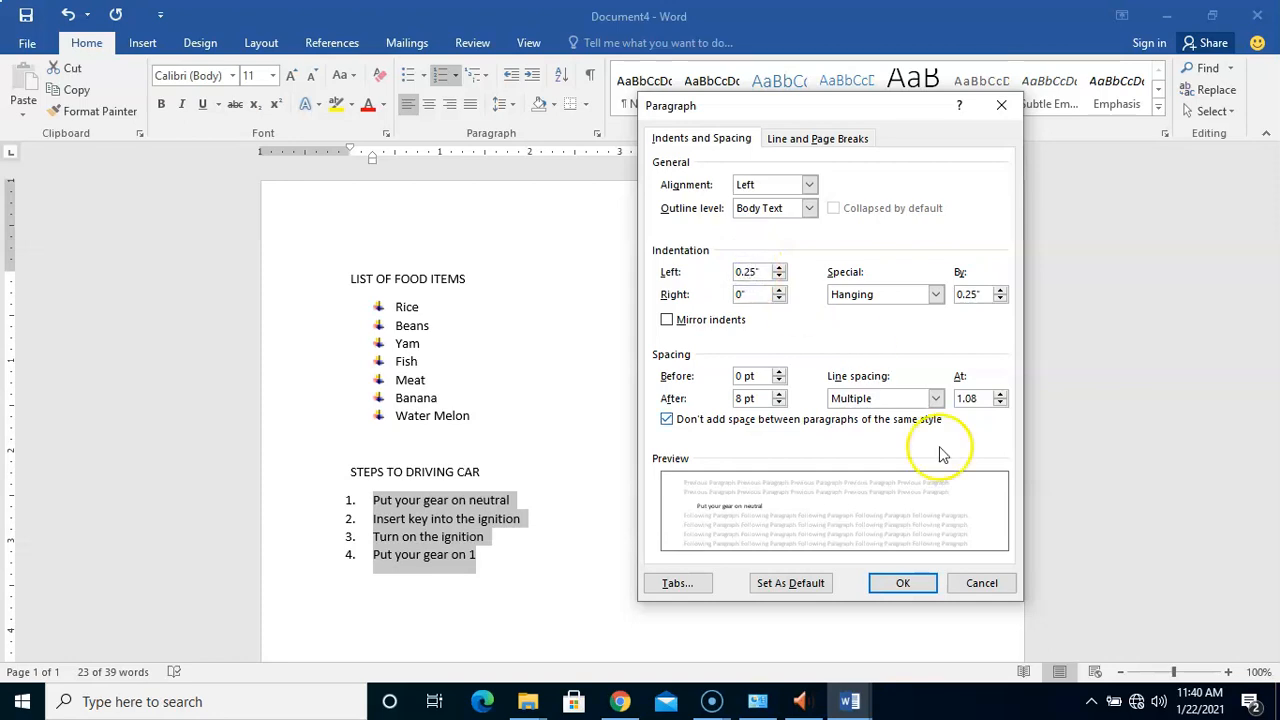
{"action": "left_click", "coordinate": [910, 584]}
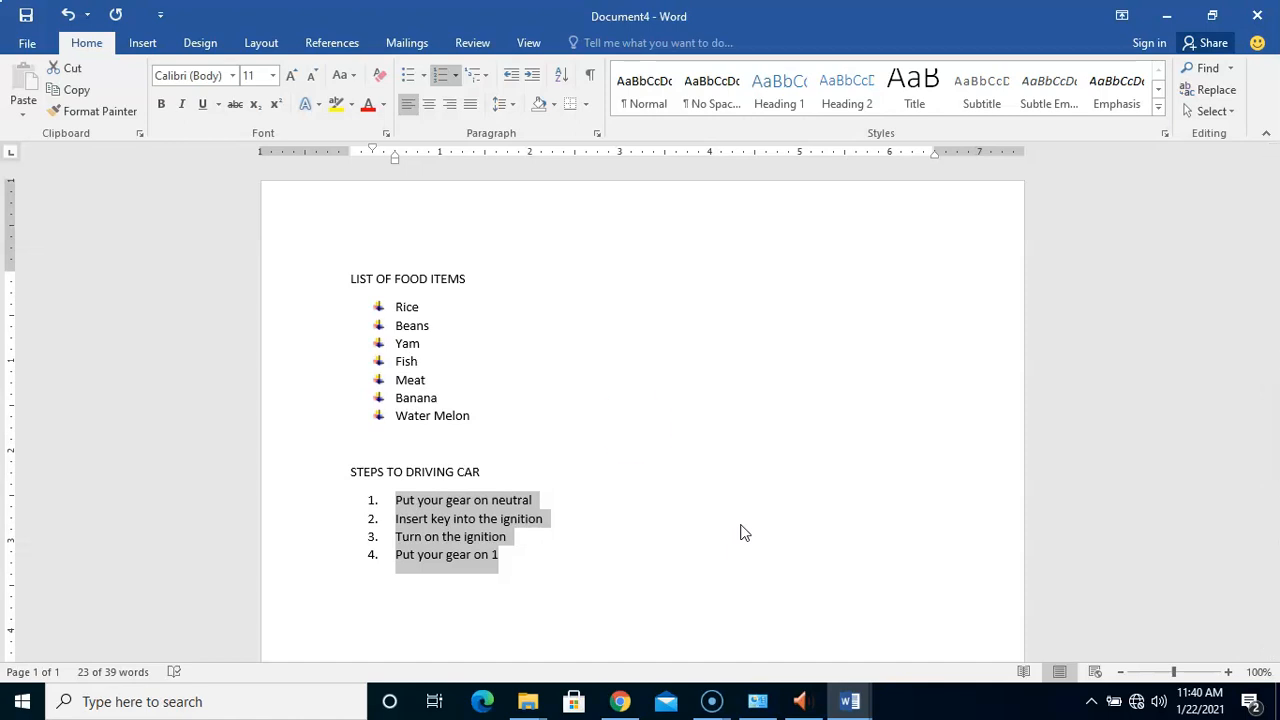
{"action": "left_click", "coordinate": [510, 603]}
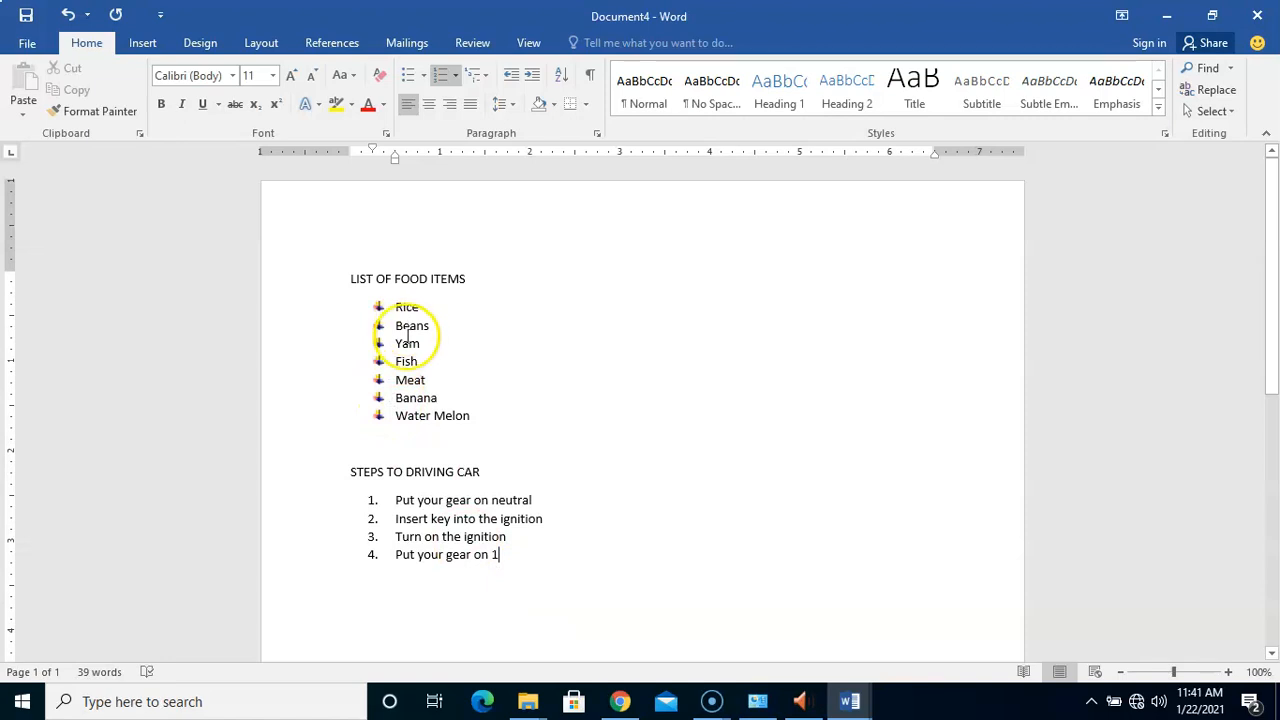
Select the seven food items and examine the line spacing options for them without applying one.
{"action": "left_click_drag", "start_coordinate": [395, 306], "coordinate": [406, 323]}
{"action": "left_click", "coordinate": [423, 380]}
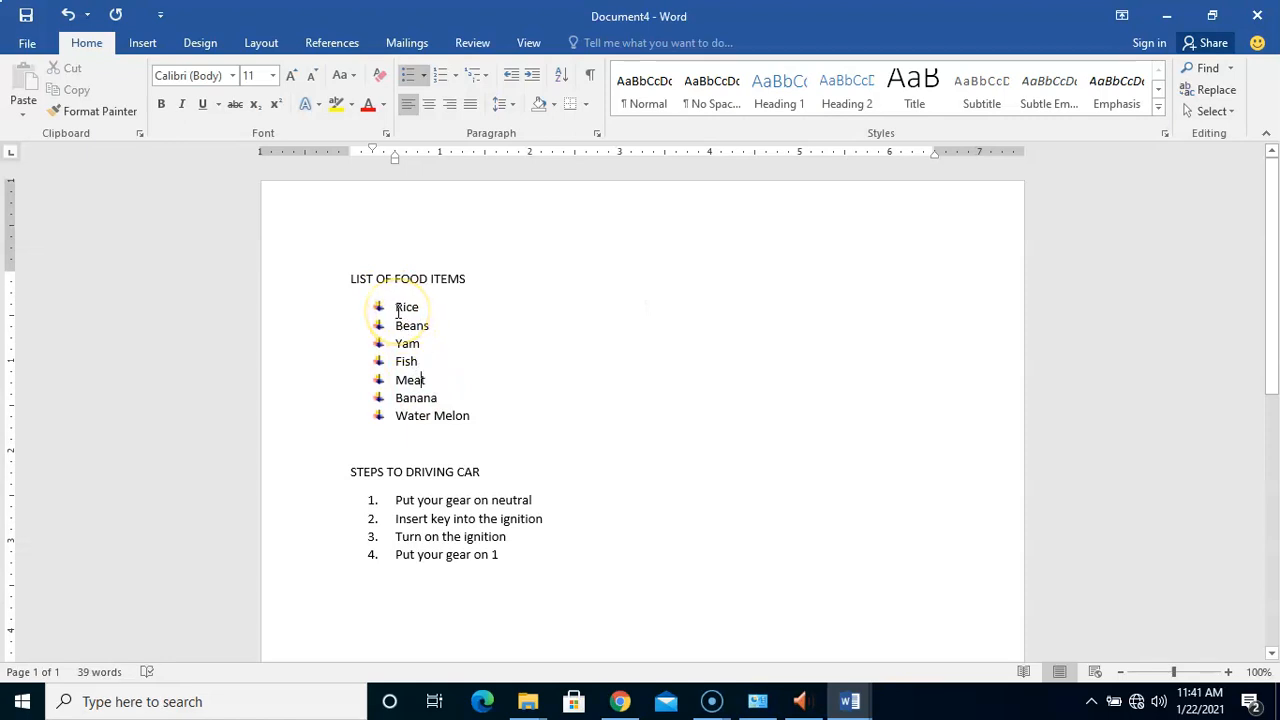
{"action": "left_click_drag", "start_coordinate": [397, 310], "coordinate": [476, 410]}
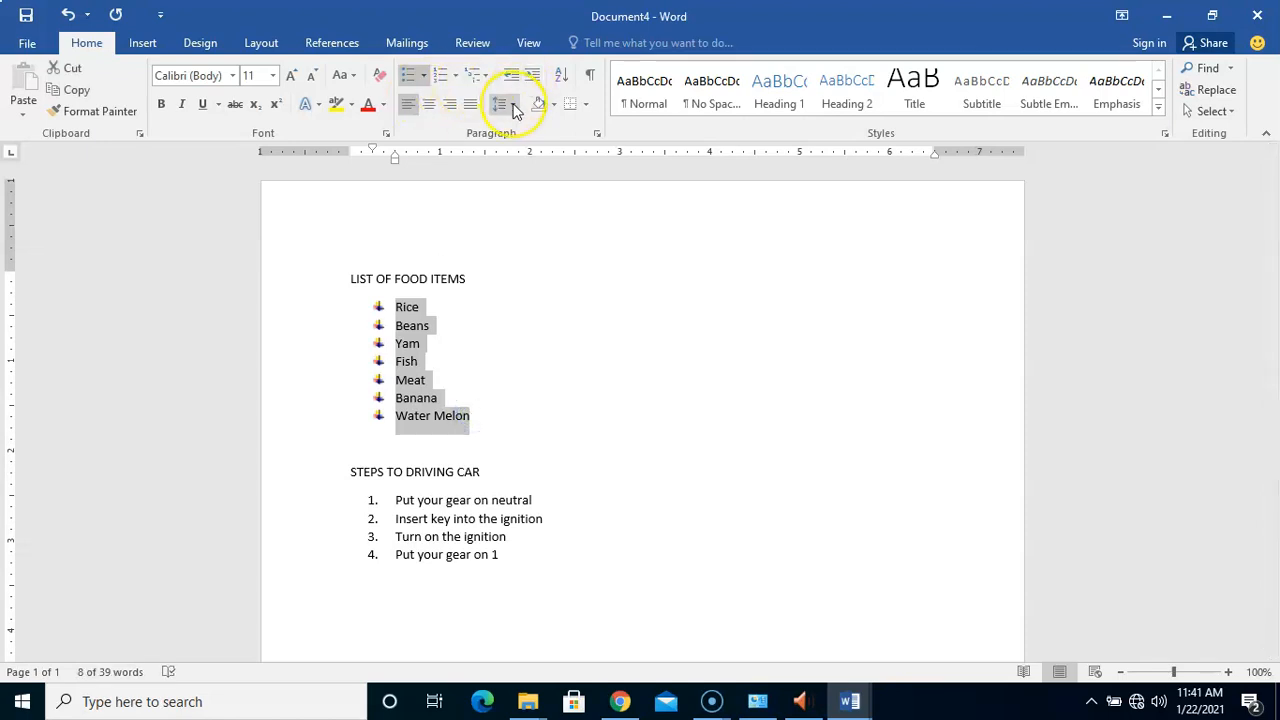
{"action": "left_click", "coordinate": [92, 50]}
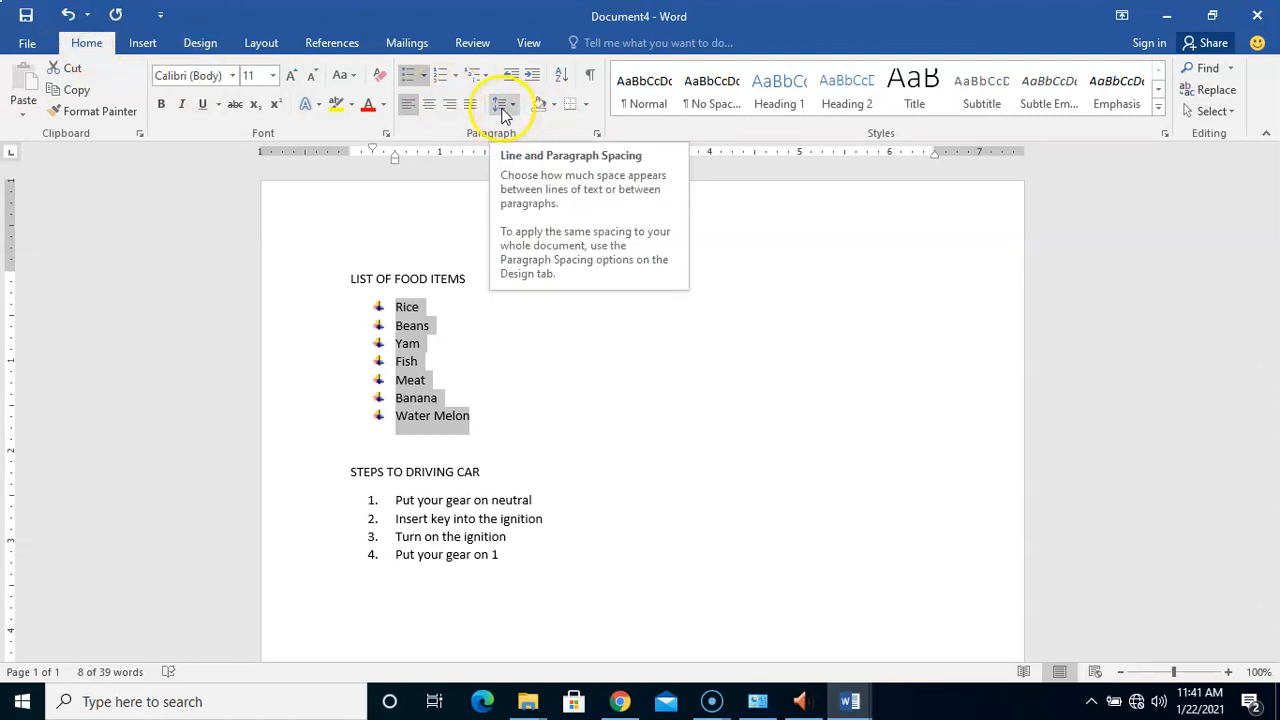
{"action": "left_click", "coordinate": [514, 107]}
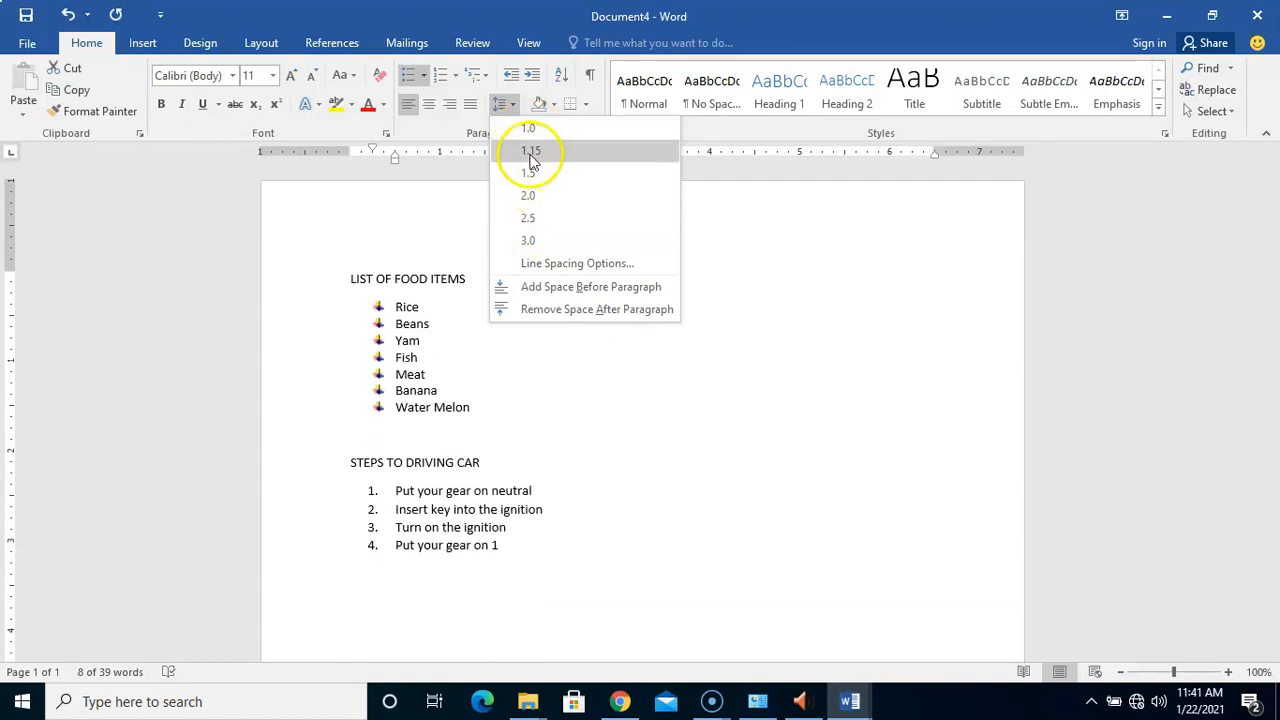
{"action": "left_click", "coordinate": [415, 495]}
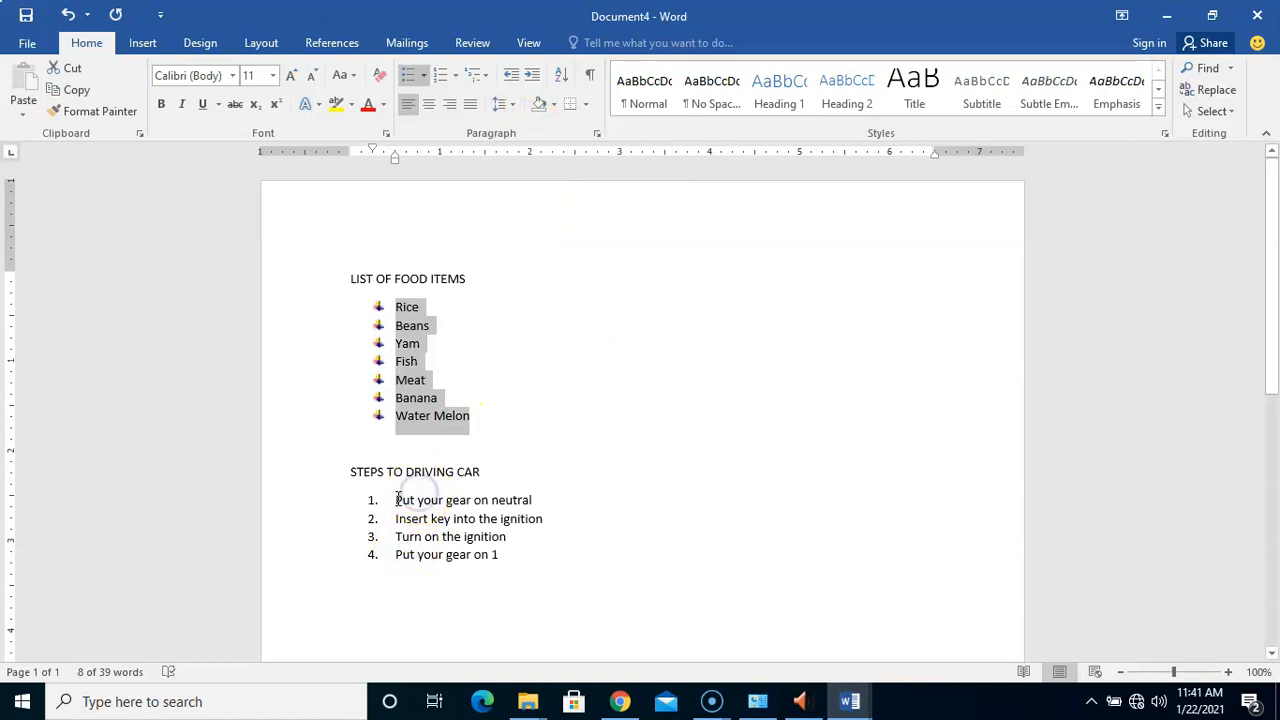
Set the line spacing of the four numbered driving steps to 2.0.
{"action": "left_click_drag", "start_coordinate": [397, 500], "coordinate": [502, 557]}
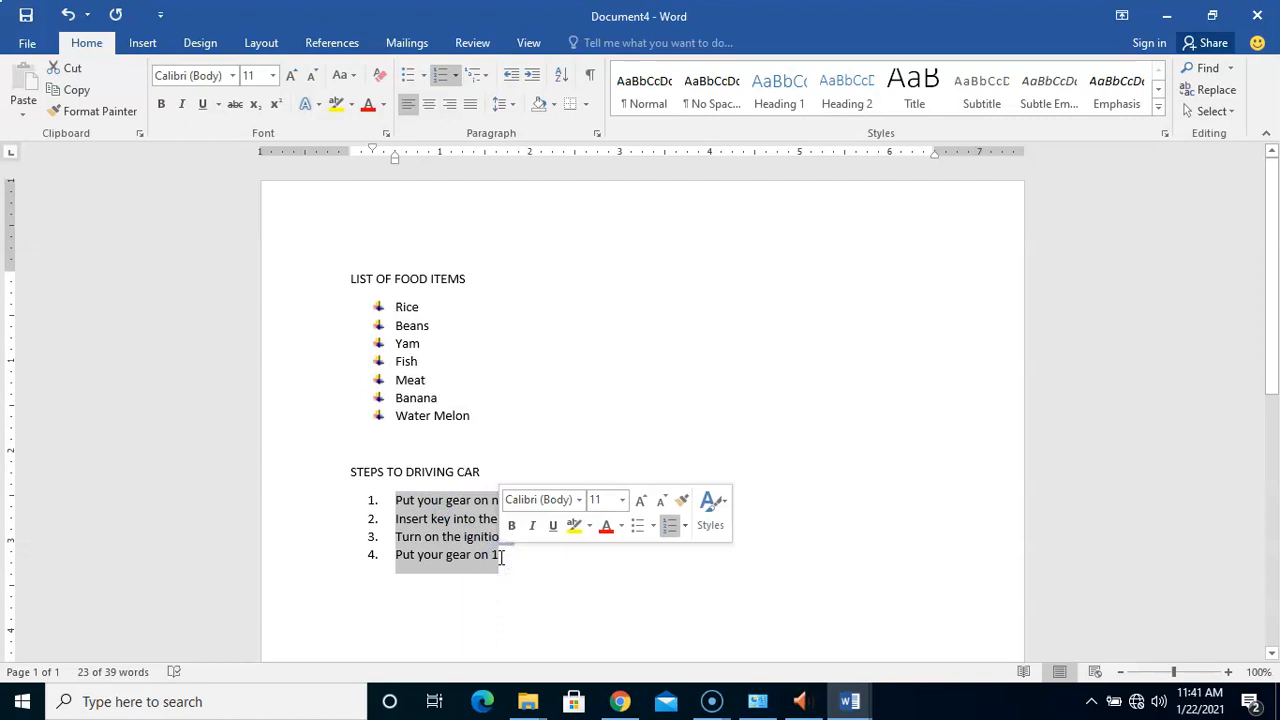
{"action": "left_click", "coordinate": [507, 107]}
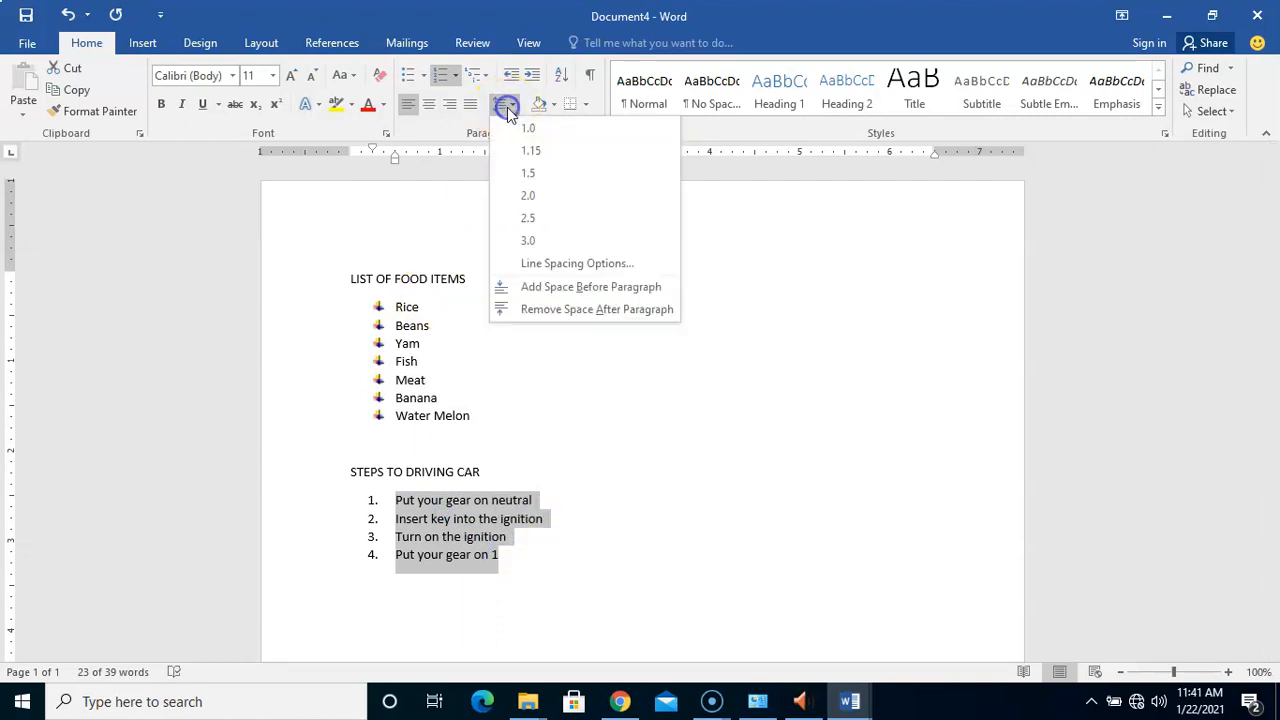
{"action": "left_click", "coordinate": [546, 200]}
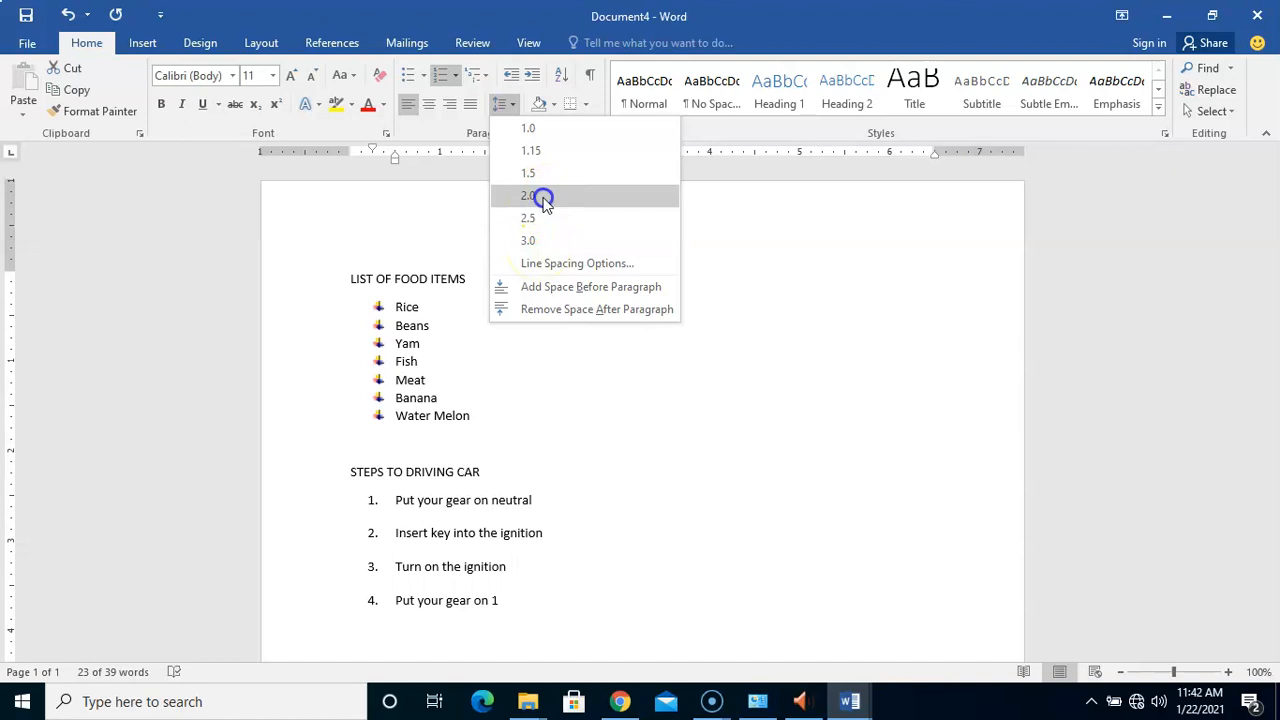
{"action": "left_click", "coordinate": [481, 504]}
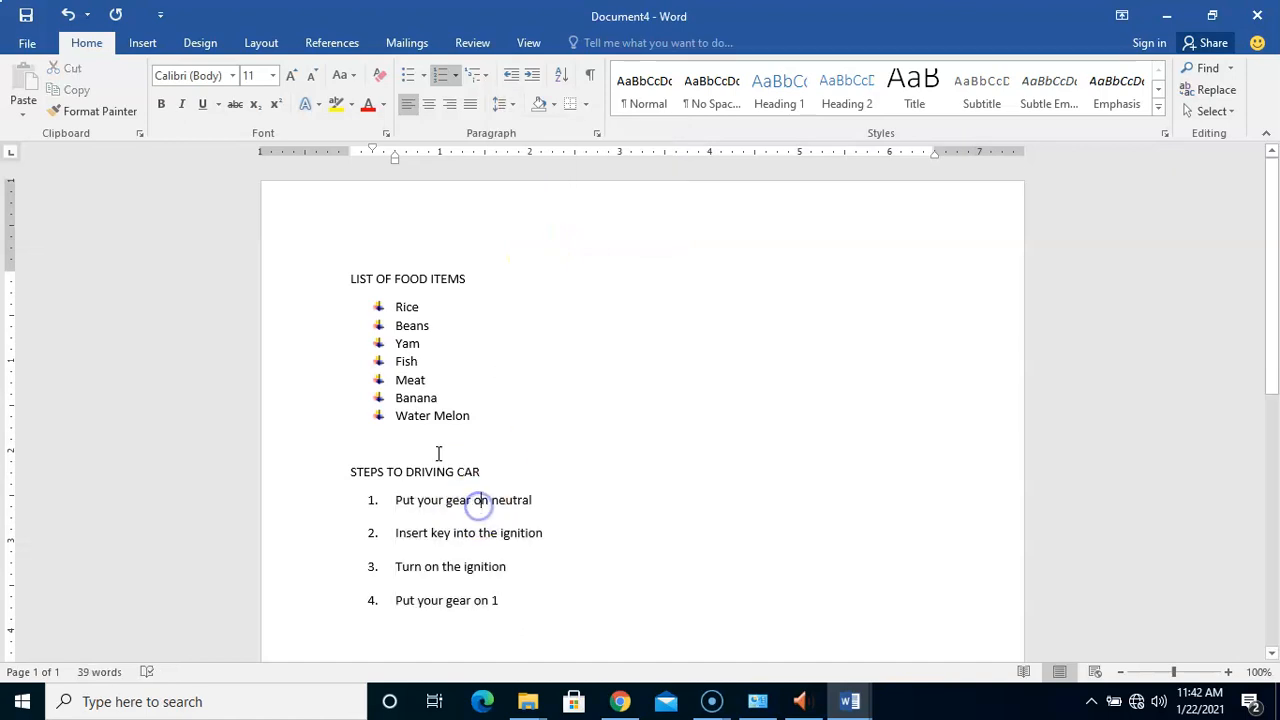
Set the line spacing of the bulleted food list, Rice through Water Melon, to 2.0.
{"action": "left_click", "coordinate": [395, 310]}
{"action": "left_click_drag", "start_coordinate": [395, 312], "coordinate": [477, 415]}
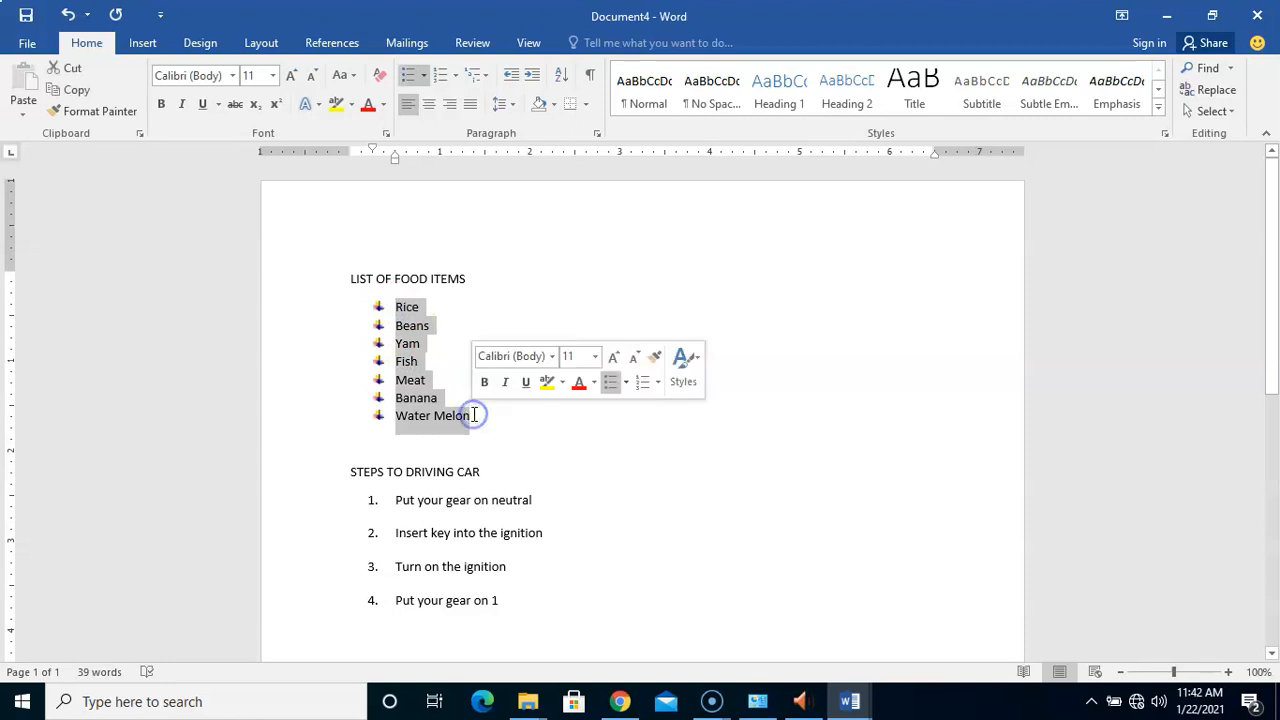
{"action": "left_click", "coordinate": [507, 111]}
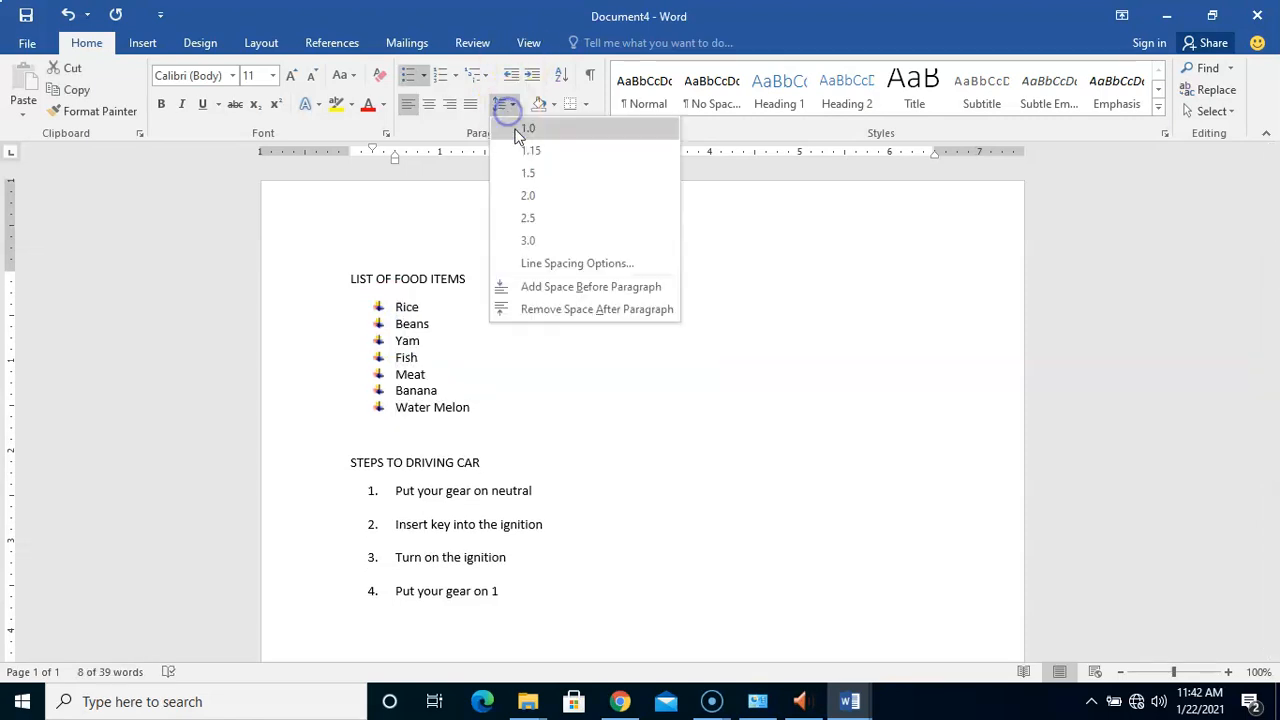
{"action": "left_click", "coordinate": [533, 197]}
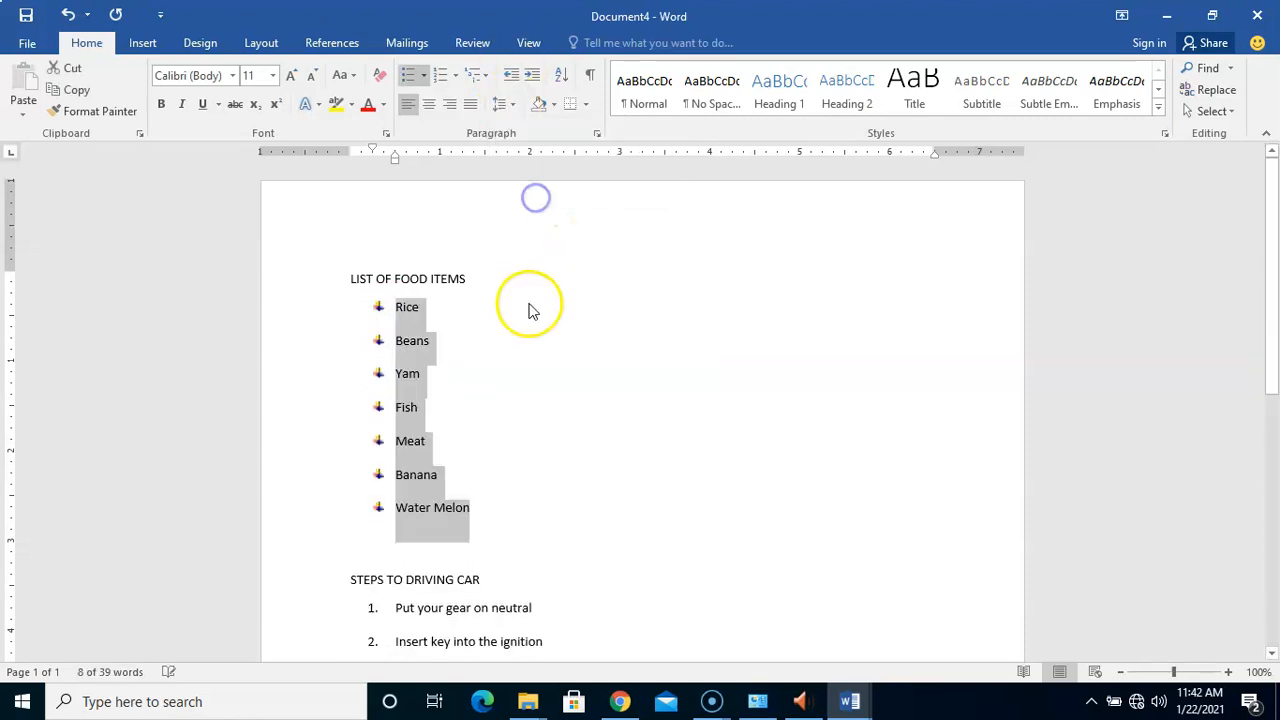
{"action": "left_click", "coordinate": [514, 362]}
Add a new line after "Put your gear on 1" and remove its numbering to end the list.
{"action": "left_click_drag", "start_coordinate": [1270, 262], "coordinate": [1275, 422]}
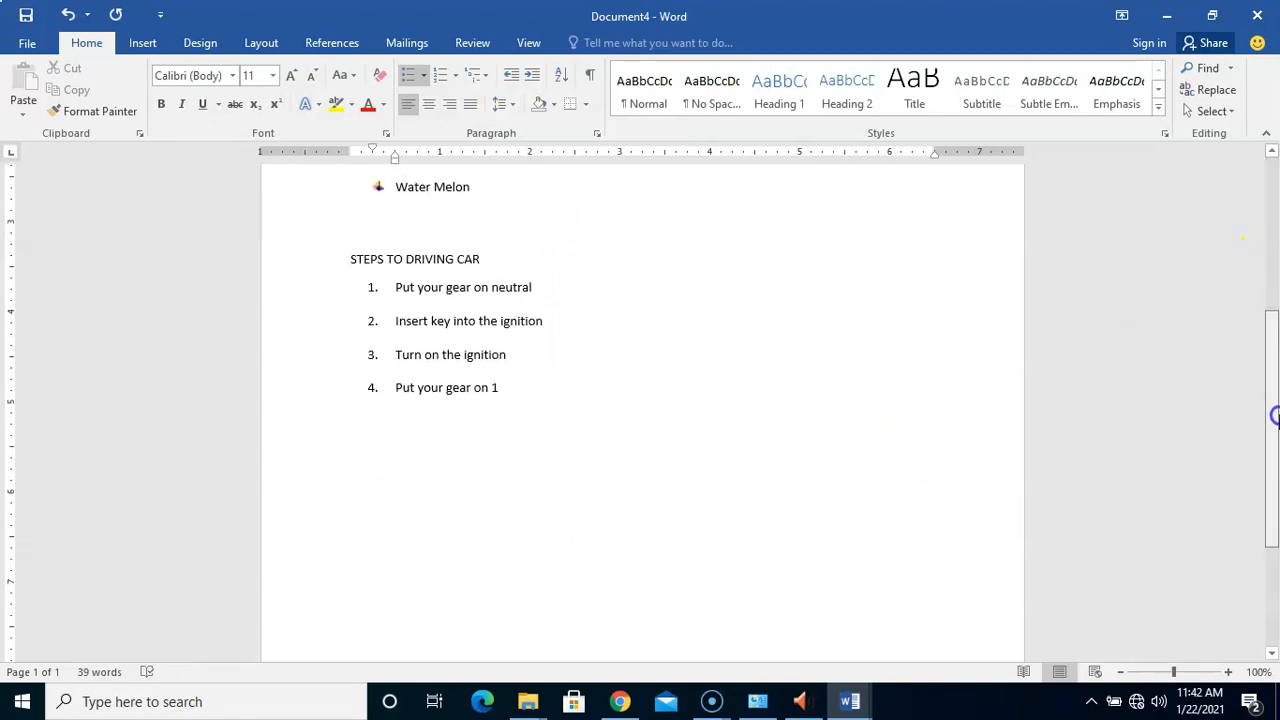
{"action": "left_click", "coordinate": [631, 452]}
{"action": "key", "text": "Return"}
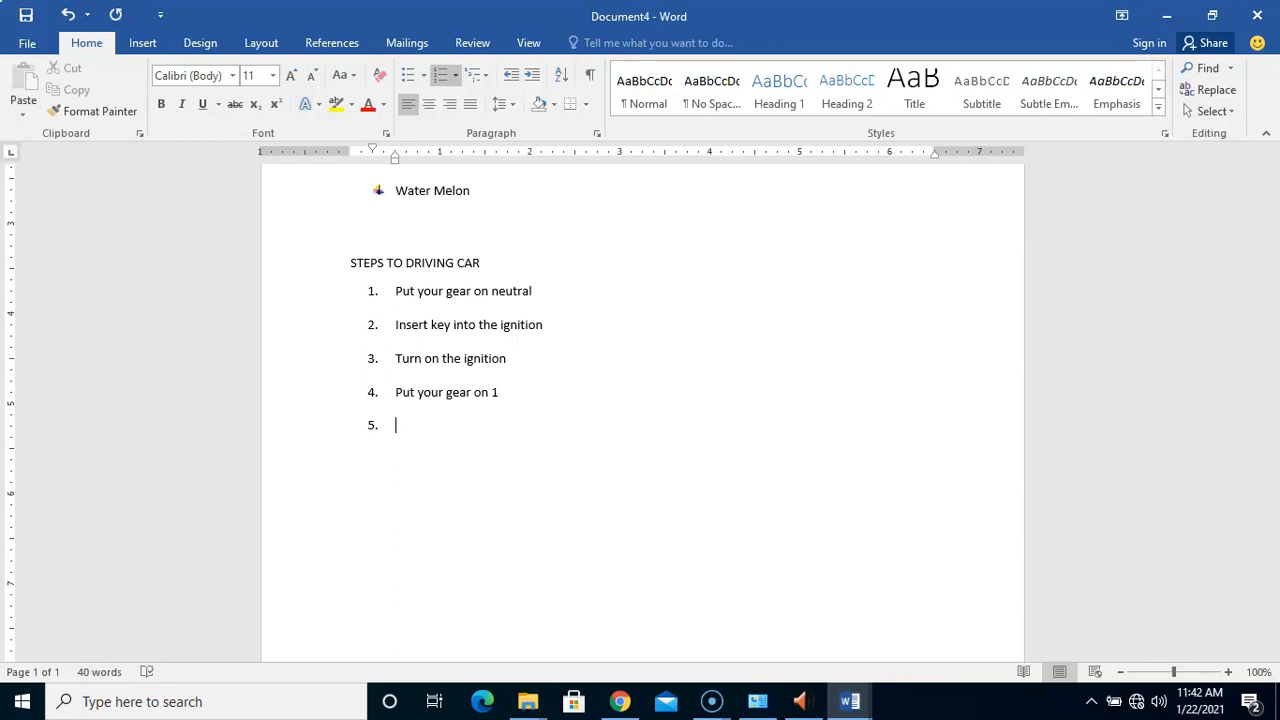
{"action": "left_click", "coordinate": [444, 80]}
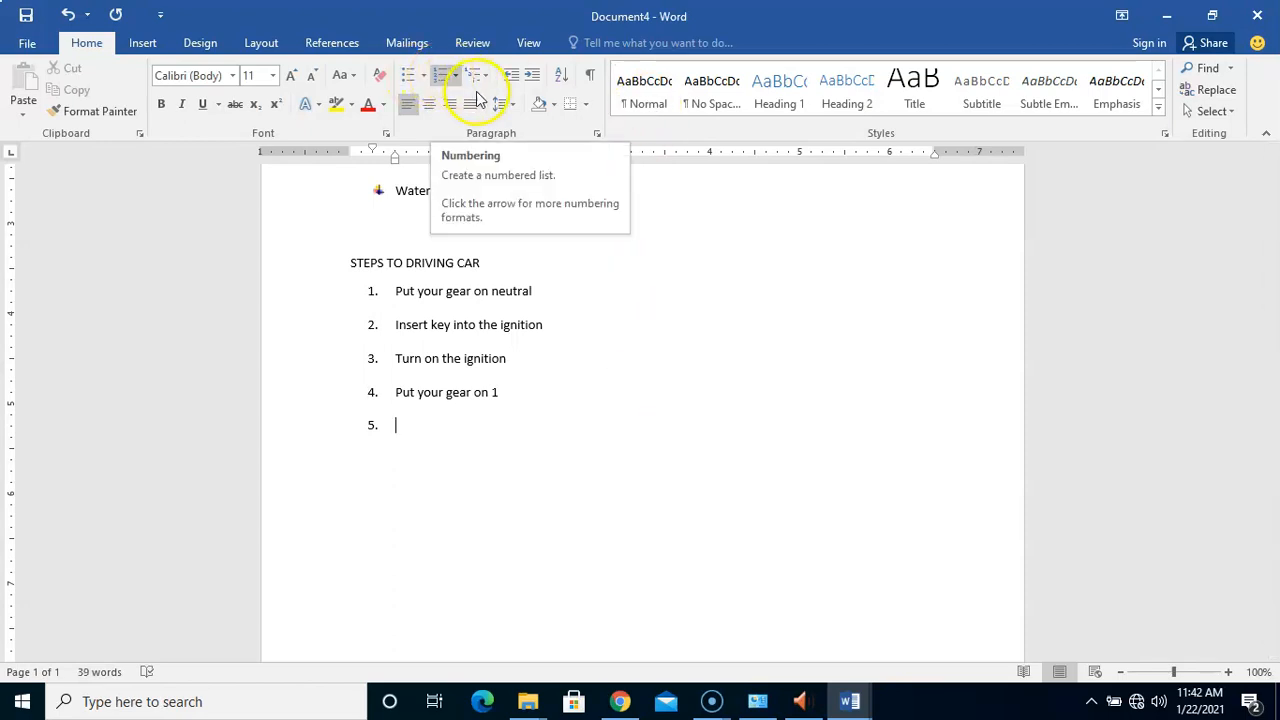
{"action": "left_click", "coordinate": [443, 78]}
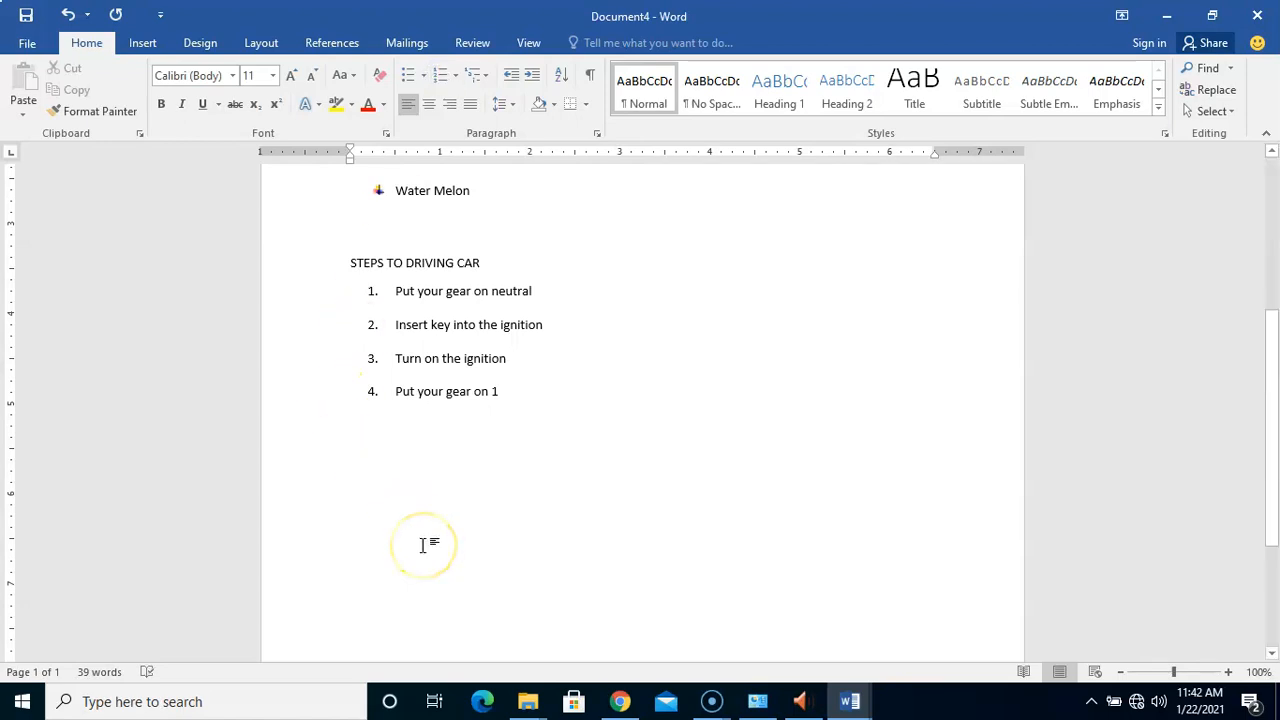
Add the heading "LIST OF FOOD TYPES" on a new line below the numbered driving steps.
{"action": "key", "text": "Return"}
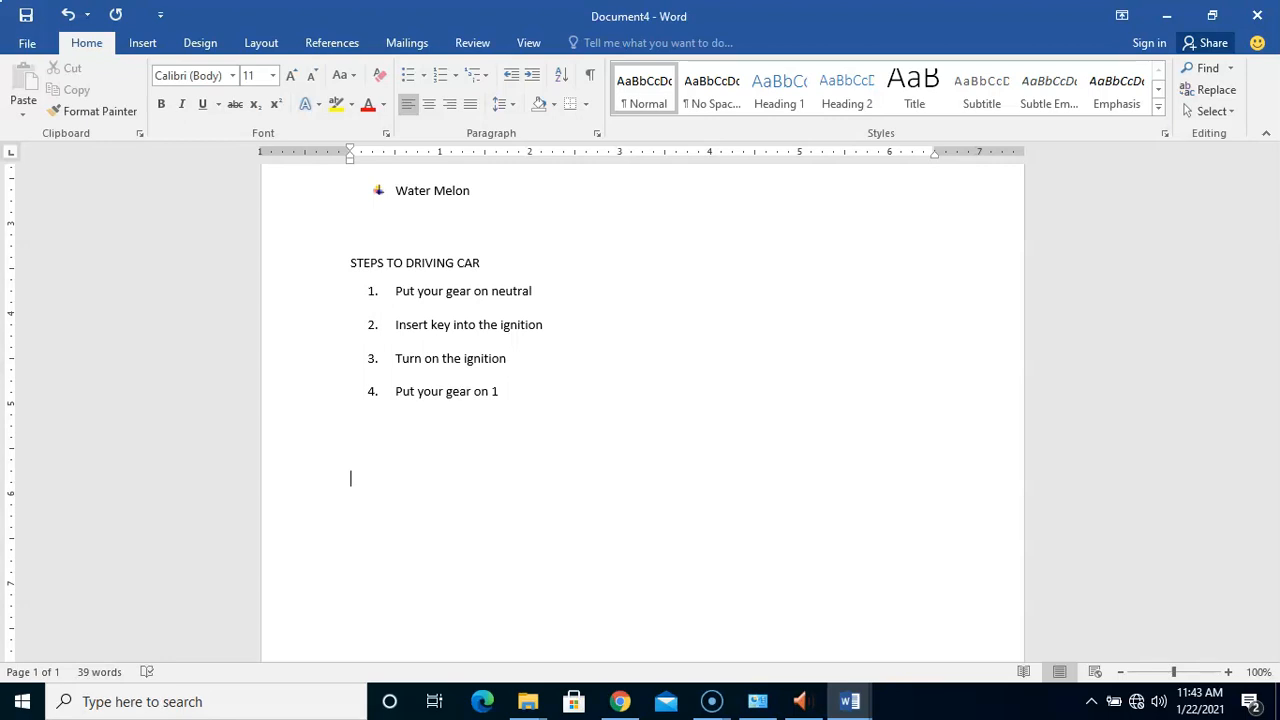
{"action": "left_click", "coordinate": [388, 477]}
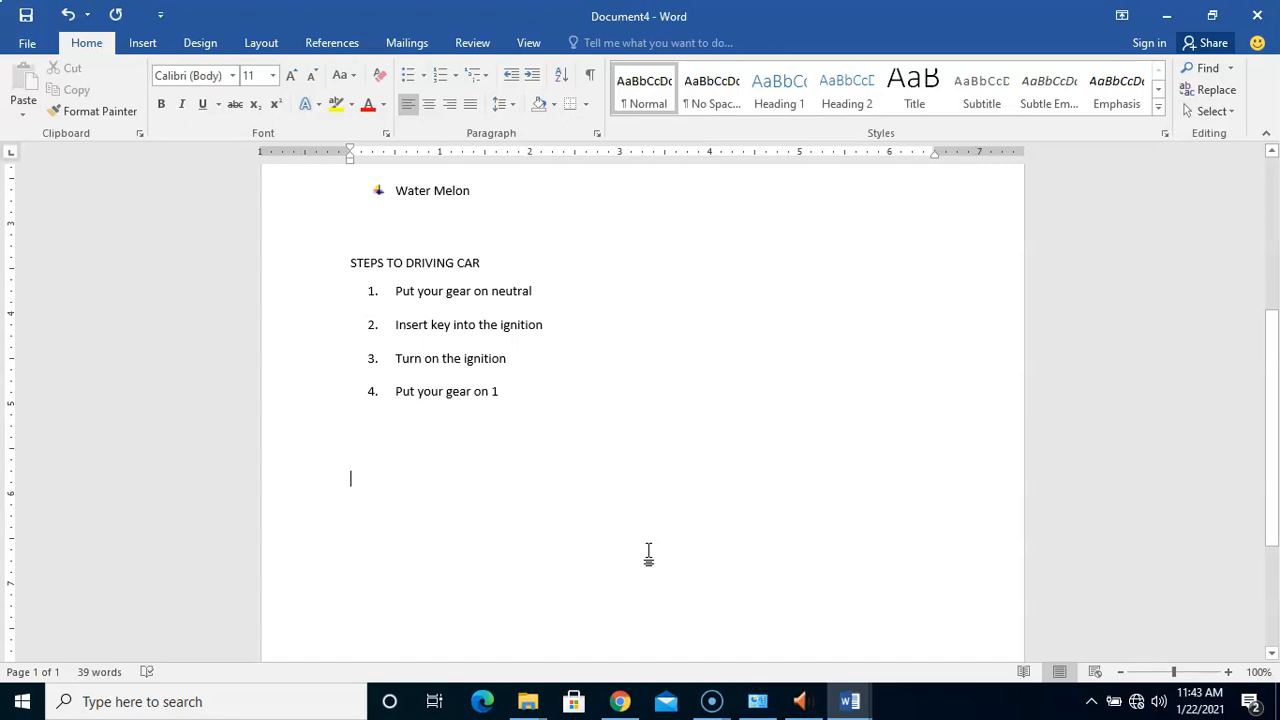
{"action": "type", "text": "LIST "}
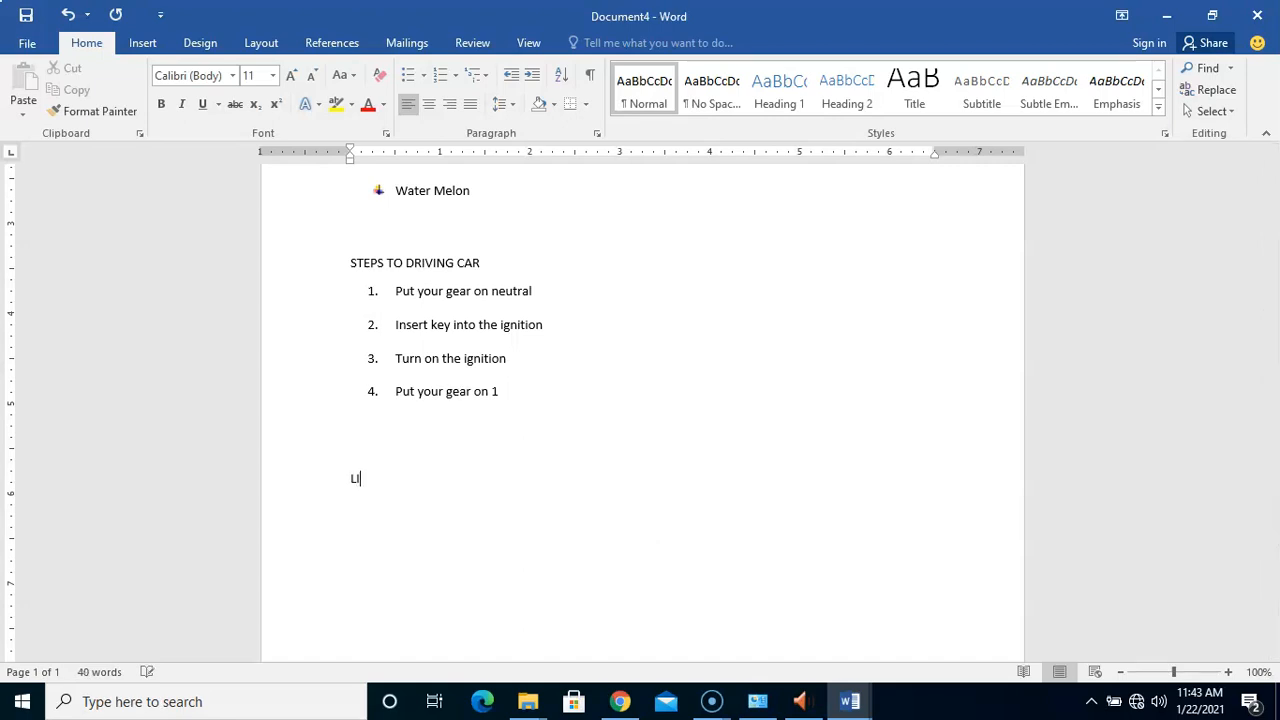
{"action": "type", "text": "OF "}
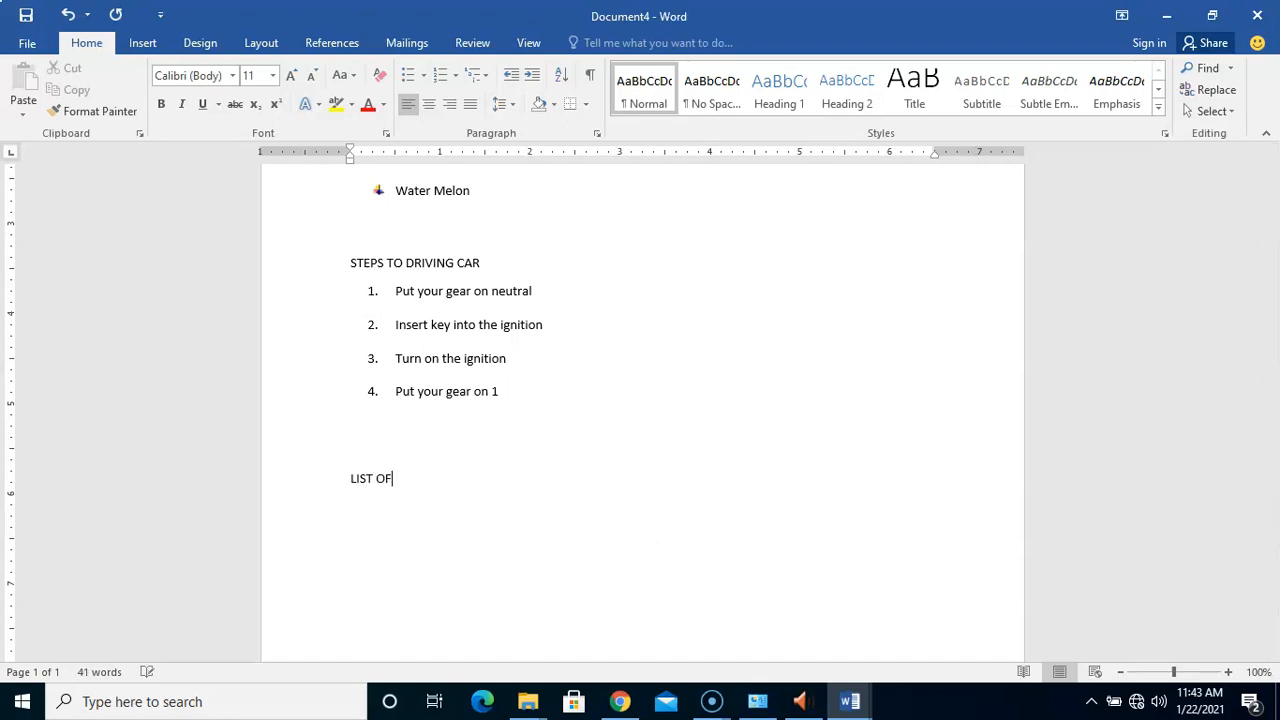
{"action": "type", "text": "FO"}
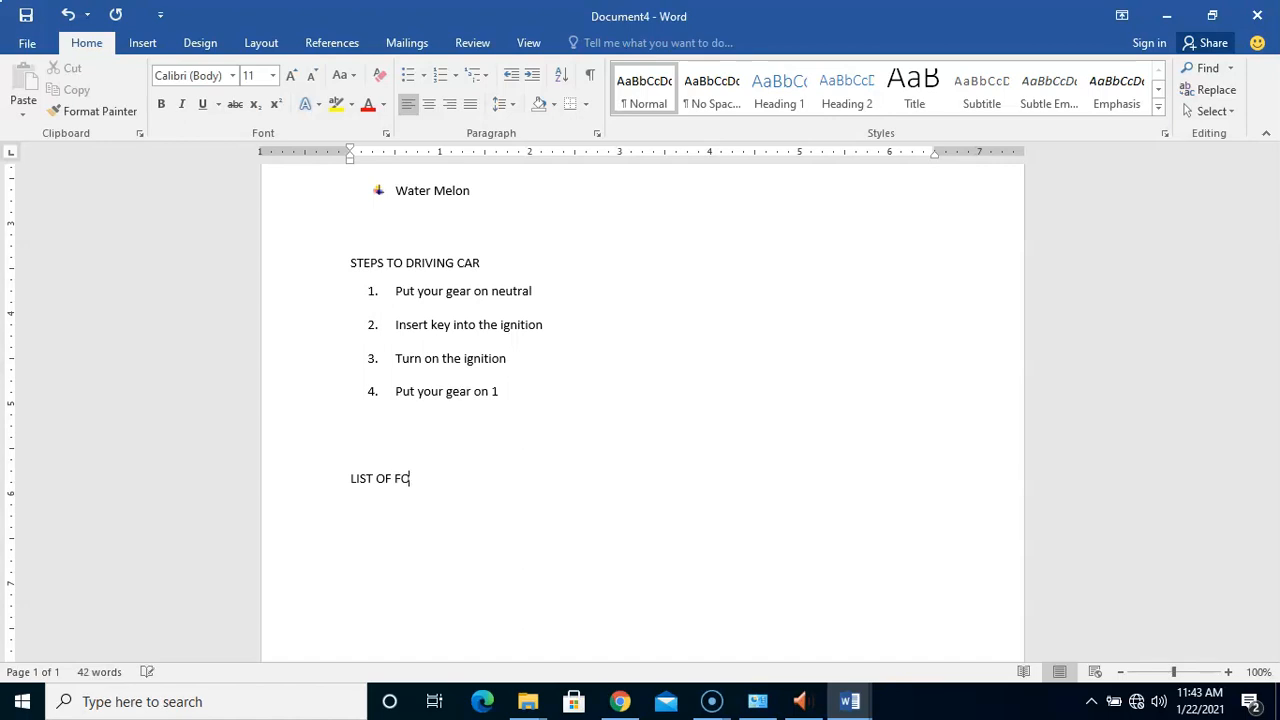
{"action": "type", "text": "OD TYPES"}
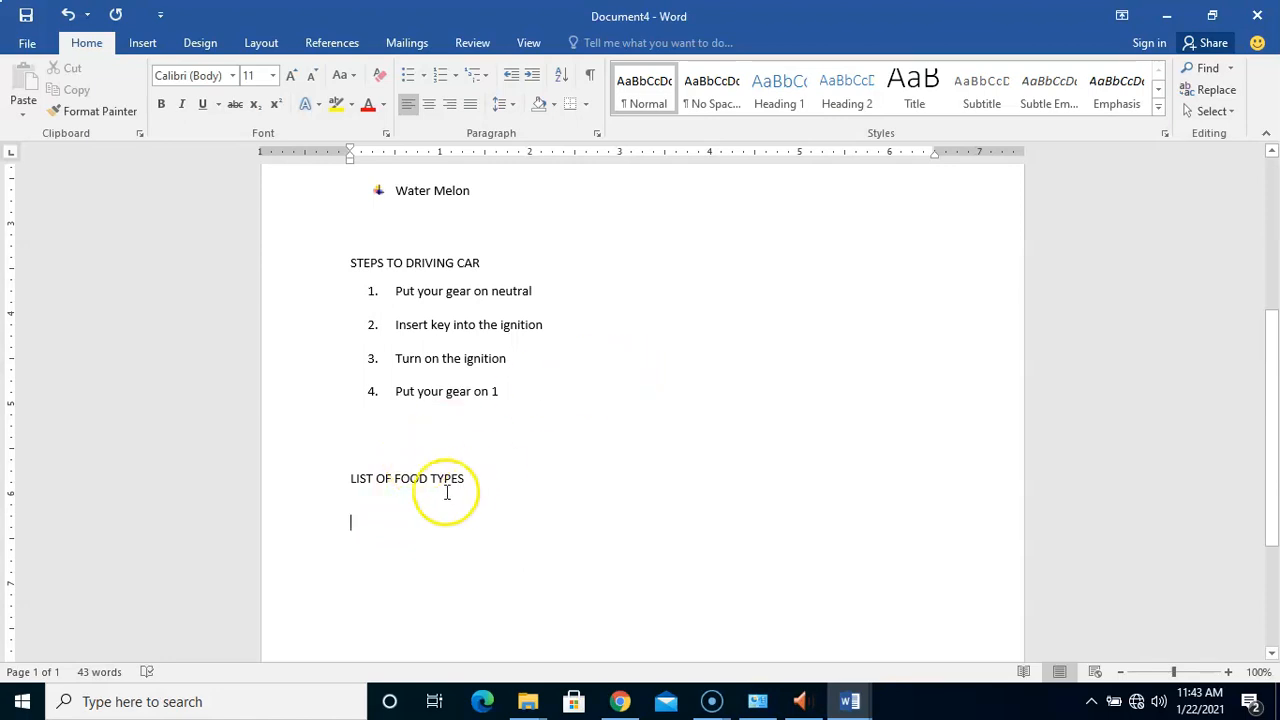
Enter a bulleted list of Yam, Beans and Butter under the "LIST OF FOOD TYPES" heading.
{"action": "left_click", "coordinate": [406, 515]}
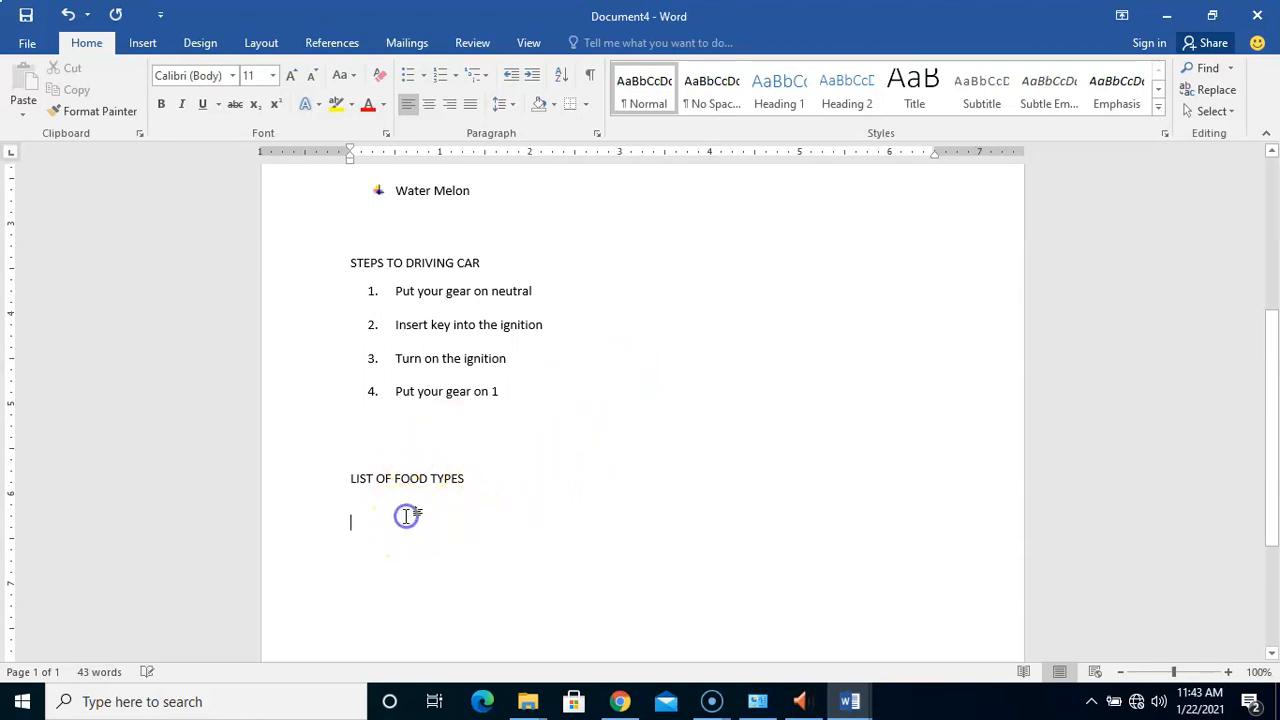
{"action": "left_click_drag", "start_coordinate": [1266, 394], "coordinate": [1260, 348]}
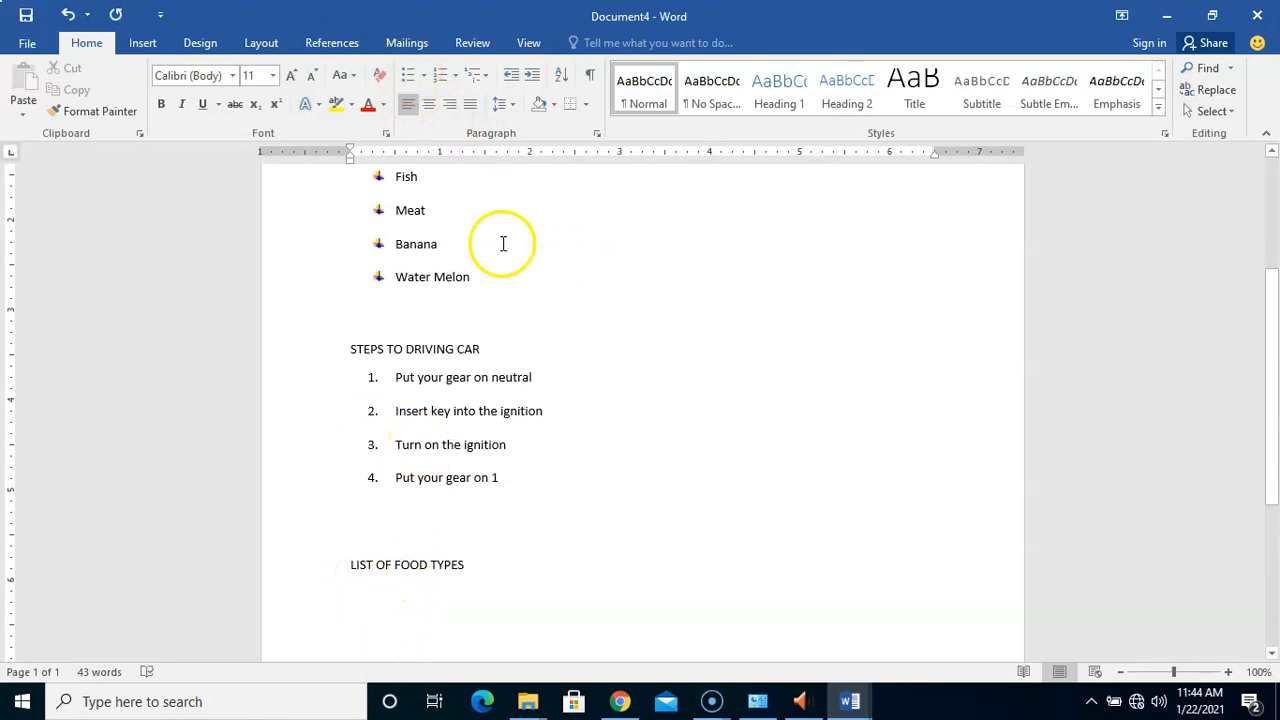
{"action": "left_click", "coordinate": [407, 78]}
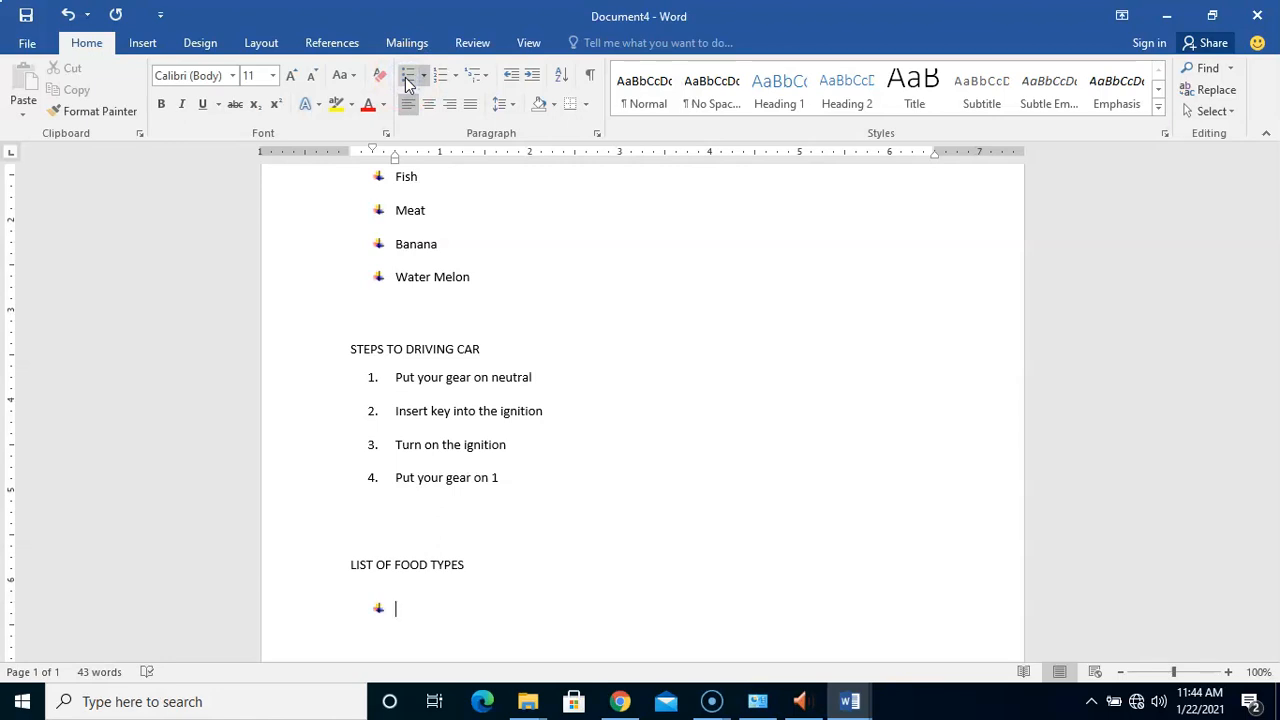
{"action": "type", "text": "ya"}
{"action": "key", "text": "BackSpace"}
{"action": "key", "text": "BackSpace"}
{"action": "type", "text": "Yam"}
{"action": "key", "text": "Return"}
{"action": "type", "text": "Beans"}
{"action": "key", "text": "Return"}
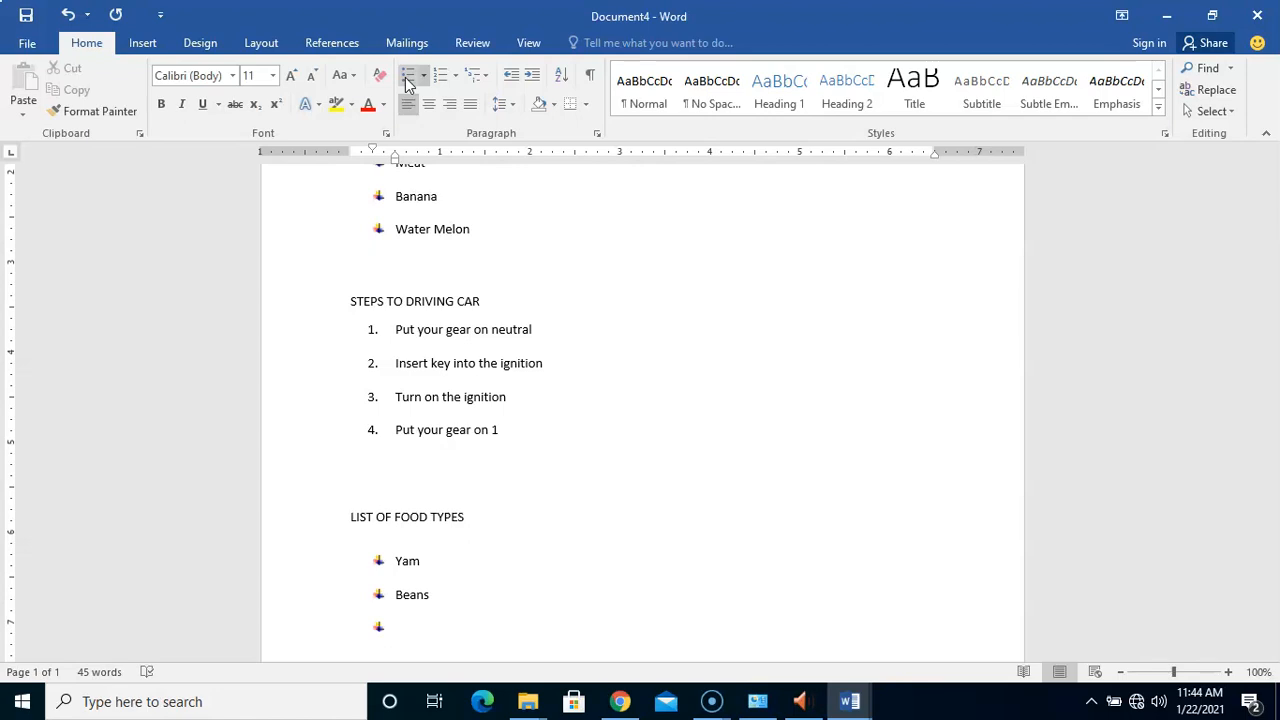
{"action": "type", "text": "Butter"}
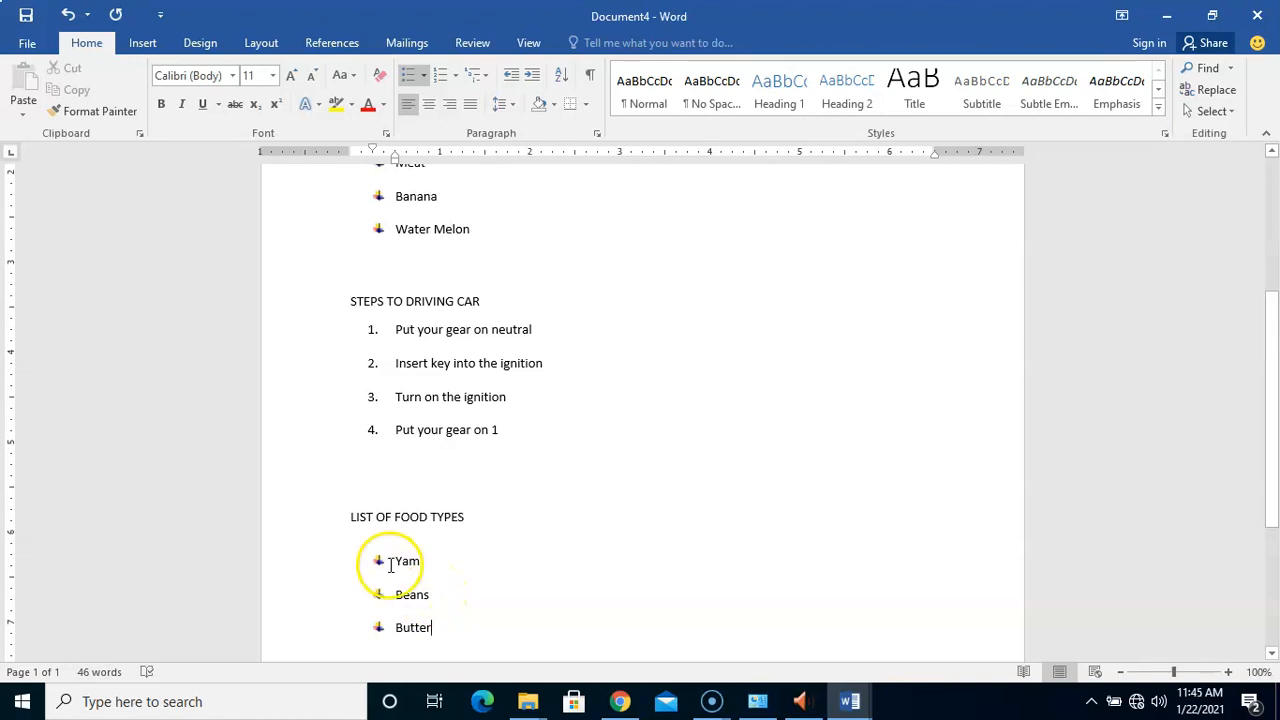
Delete the bulleted items Yam, Beans and Butter, keeping the "LIST OF FOOD TYPES" heading.
{"action": "left_click", "coordinate": [541, 645]}
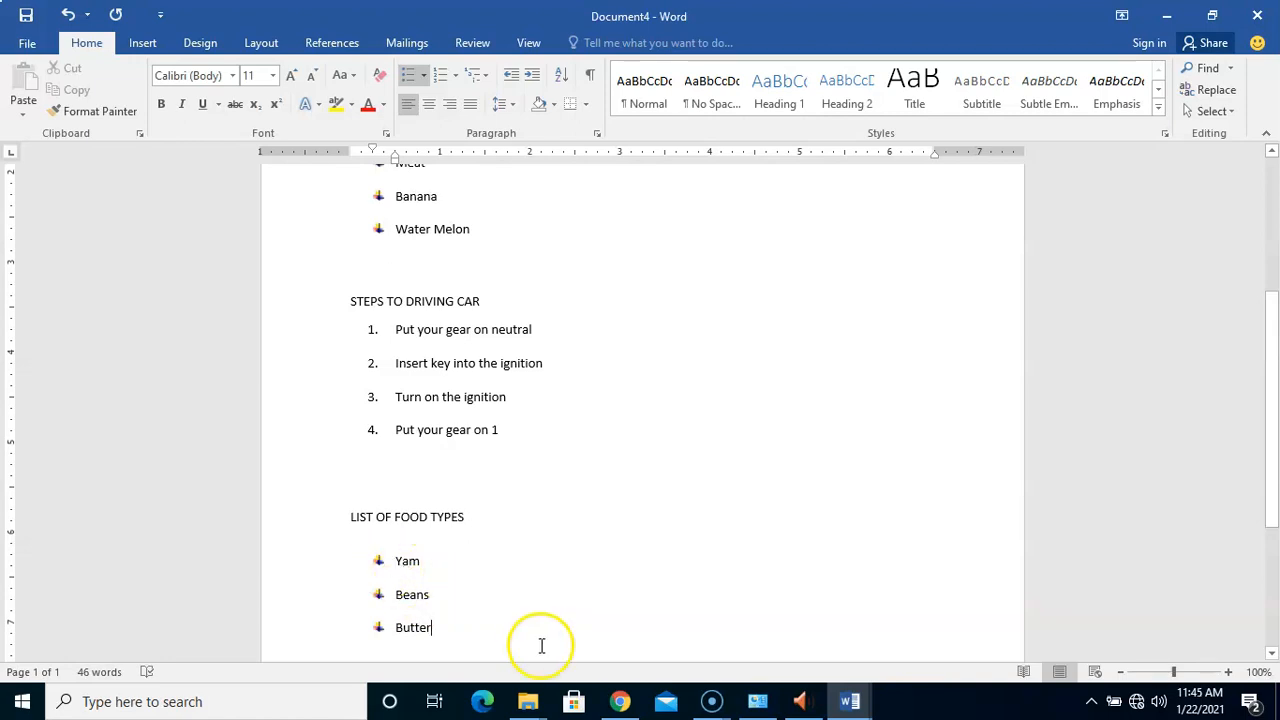
{"action": "key", "text": "BackSpace"}
{"action": "key", "text": "BackSpace"}
{"action": "key", "text": "BackSpace"}
{"action": "key", "text": "BackSpace"}
{"action": "key", "text": "BackSpace"}
{"action": "key", "text": "BackSpace"}
{"action": "key", "text": "BackSpace"}
{"action": "key", "text": "BackSpace"}
{"action": "key", "text": "BackSpace"}
{"action": "key", "text": "BackSpace"}
{"action": "key", "text": "BackSpace"}
{"action": "key", "text": "BackSpace"}
{"action": "key", "text": "BackSpace"}
{"action": "key", "text": "BackSpace"}
{"action": "key", "text": "BackSpace"}
{"action": "key", "text": "BackSpace"}
{"action": "key", "text": "BackSpace"}
{"action": "key", "text": "BackSpace"}
{"action": "key", "text": "BackSpace"}
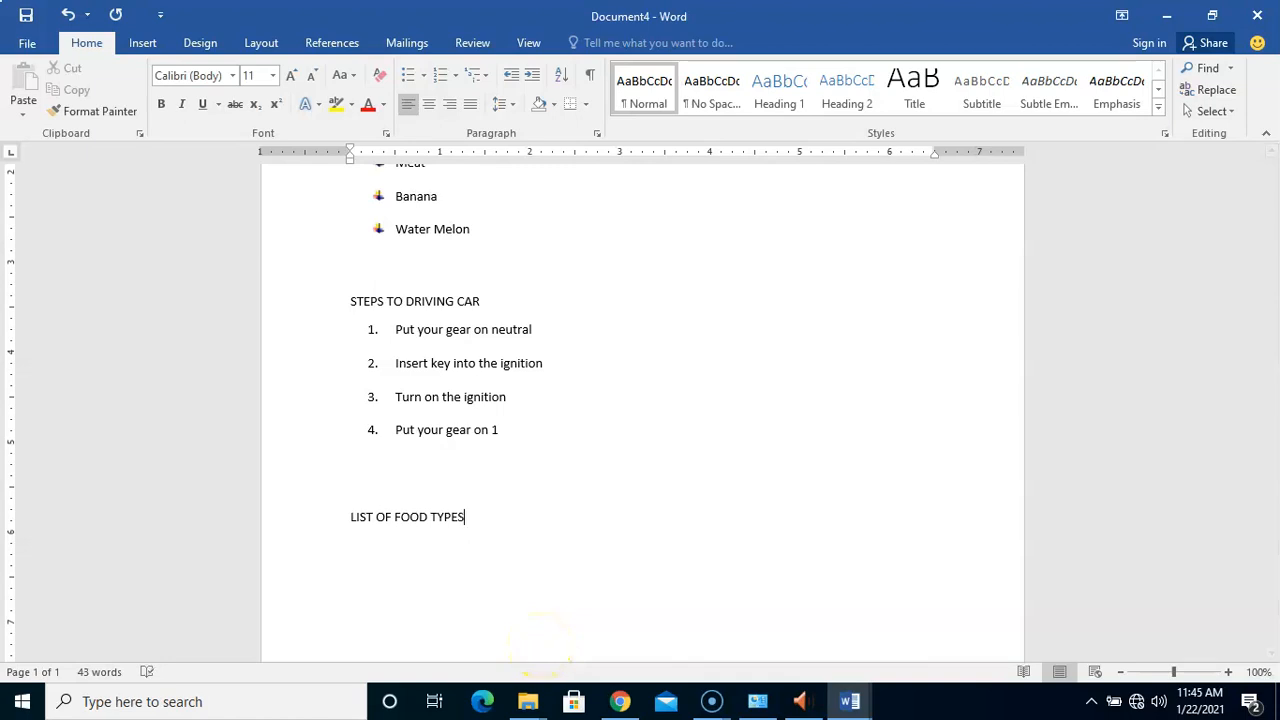
Start a multilevel list in the 1), a), i) format on a new line below "LIST OF FOOD TYPES".
{"action": "key", "text": "Return"}
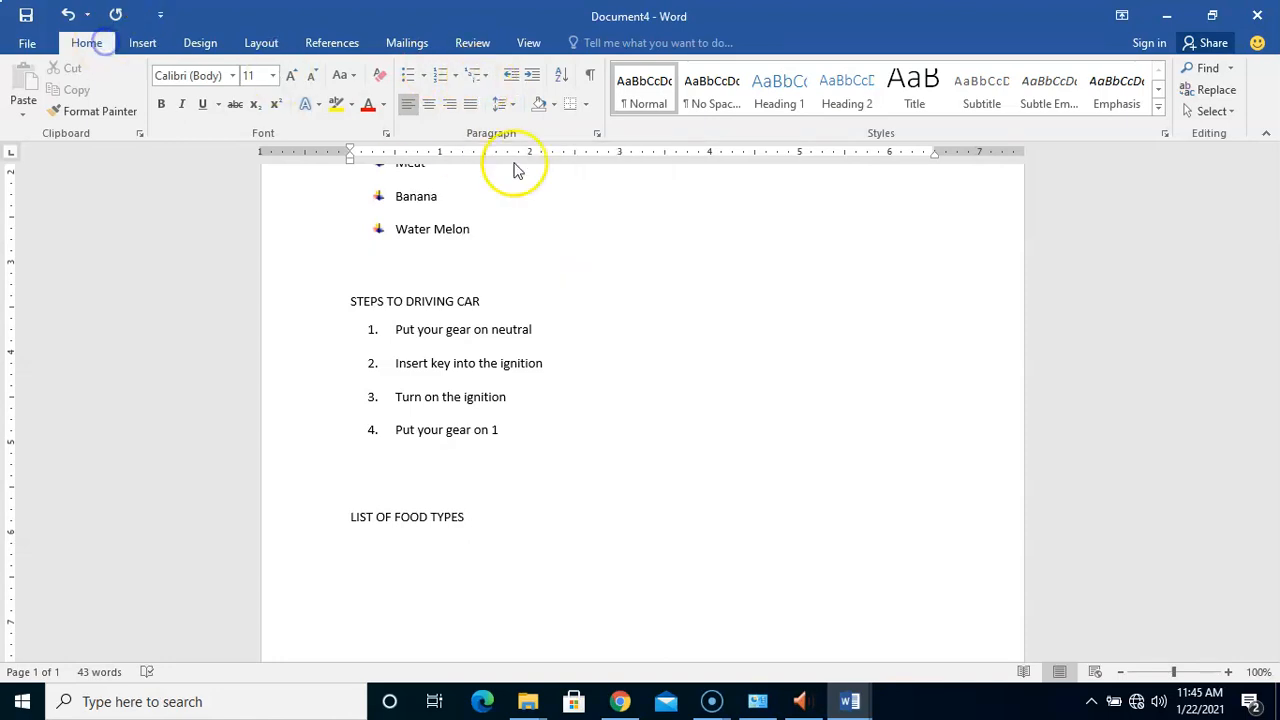
{"action": "left_click", "coordinate": [477, 82]}
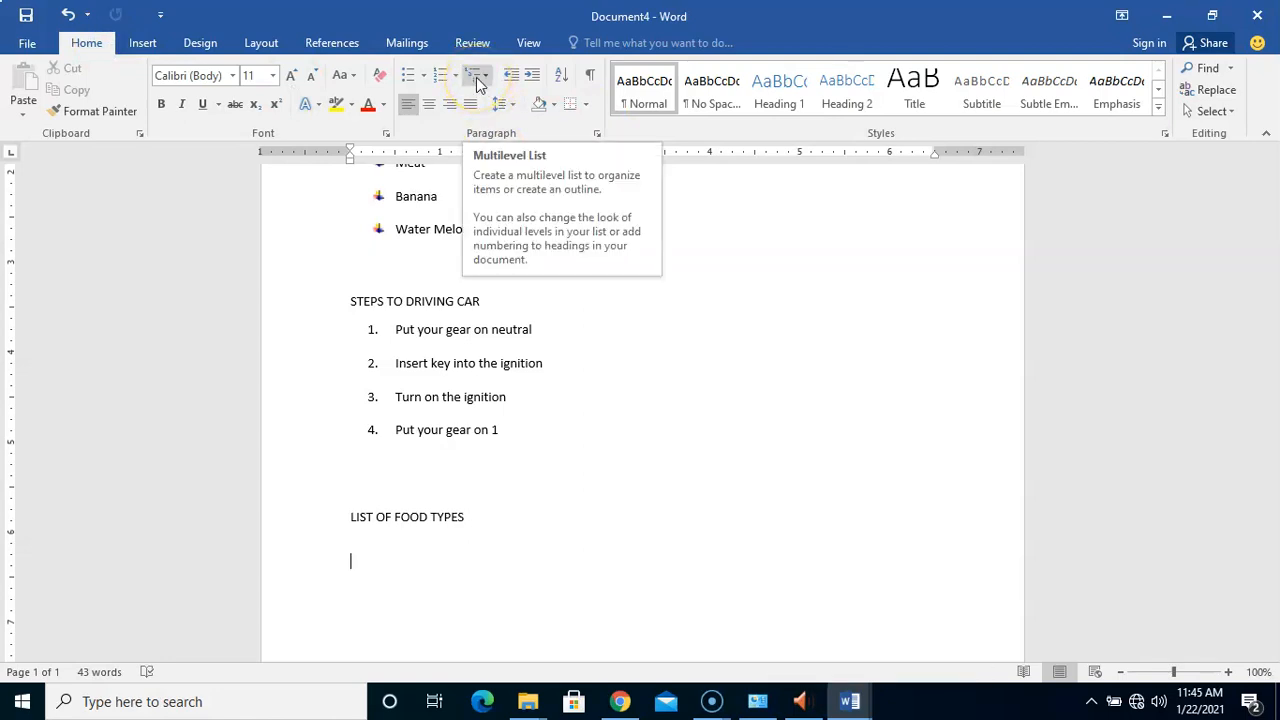
{"action": "left_click", "coordinate": [478, 78]}
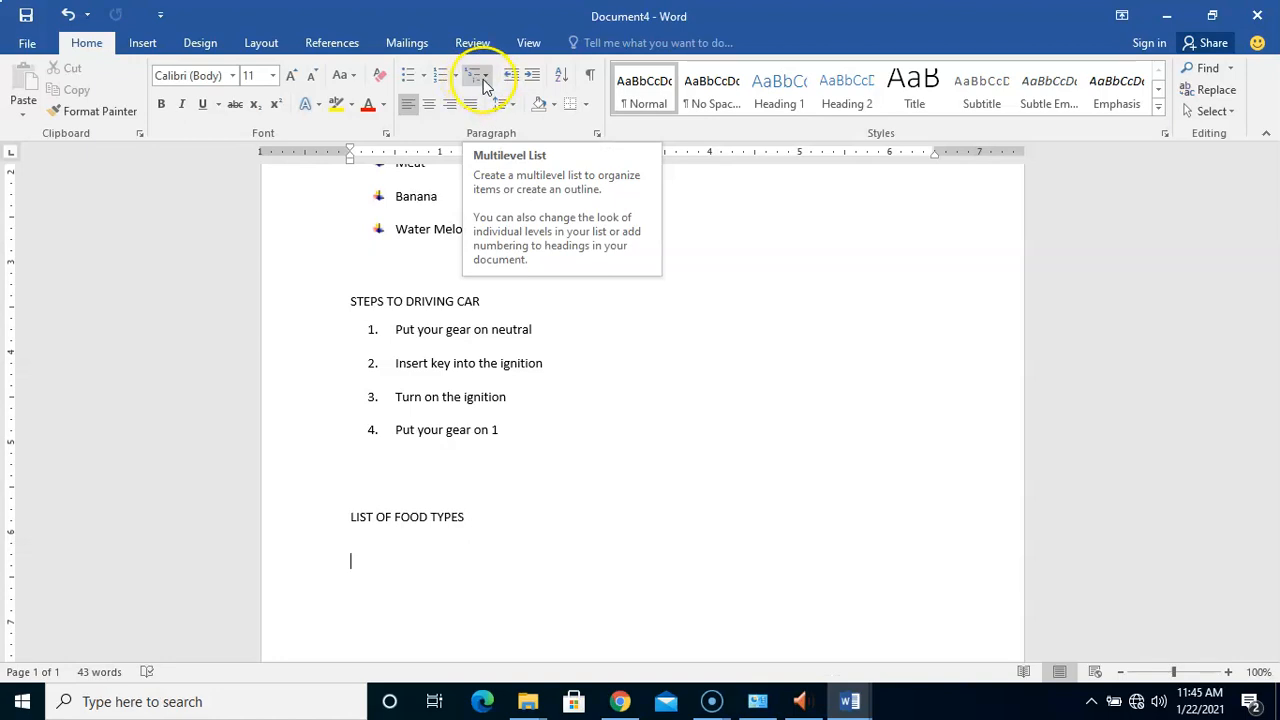
{"action": "left_click", "coordinate": [484, 79]}
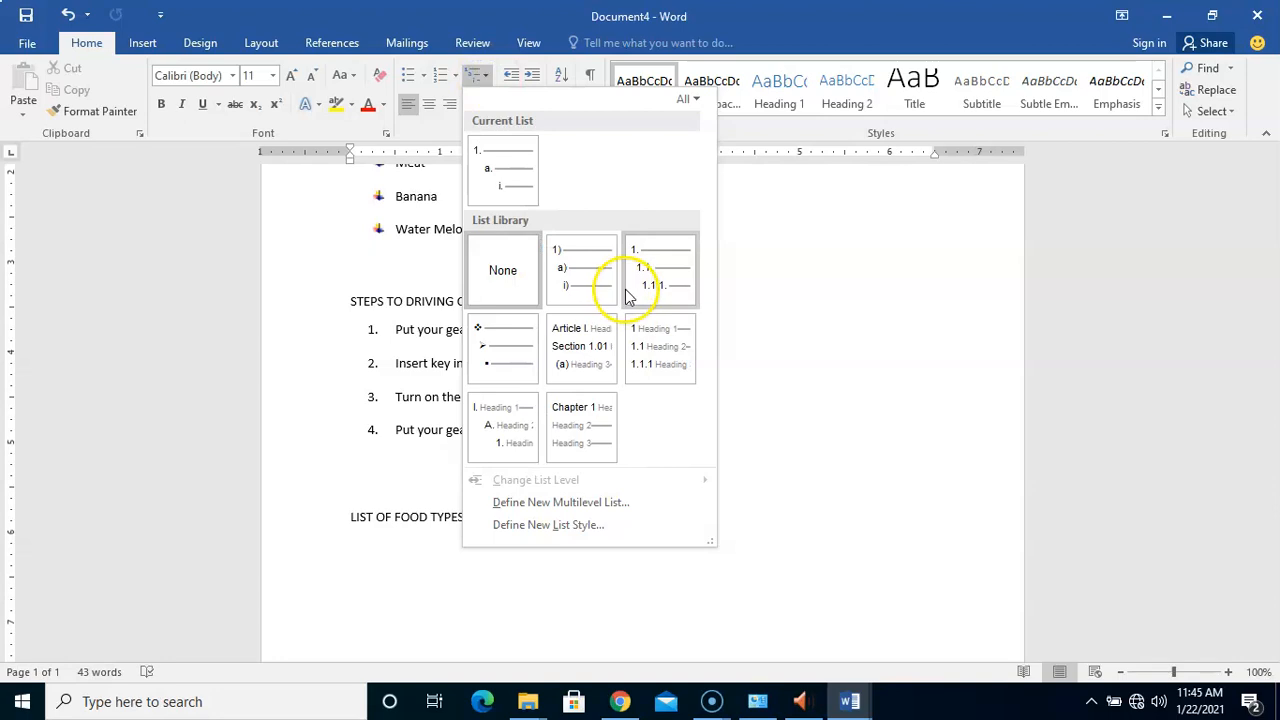
{"action": "mouse_move", "coordinate": [591, 257]}
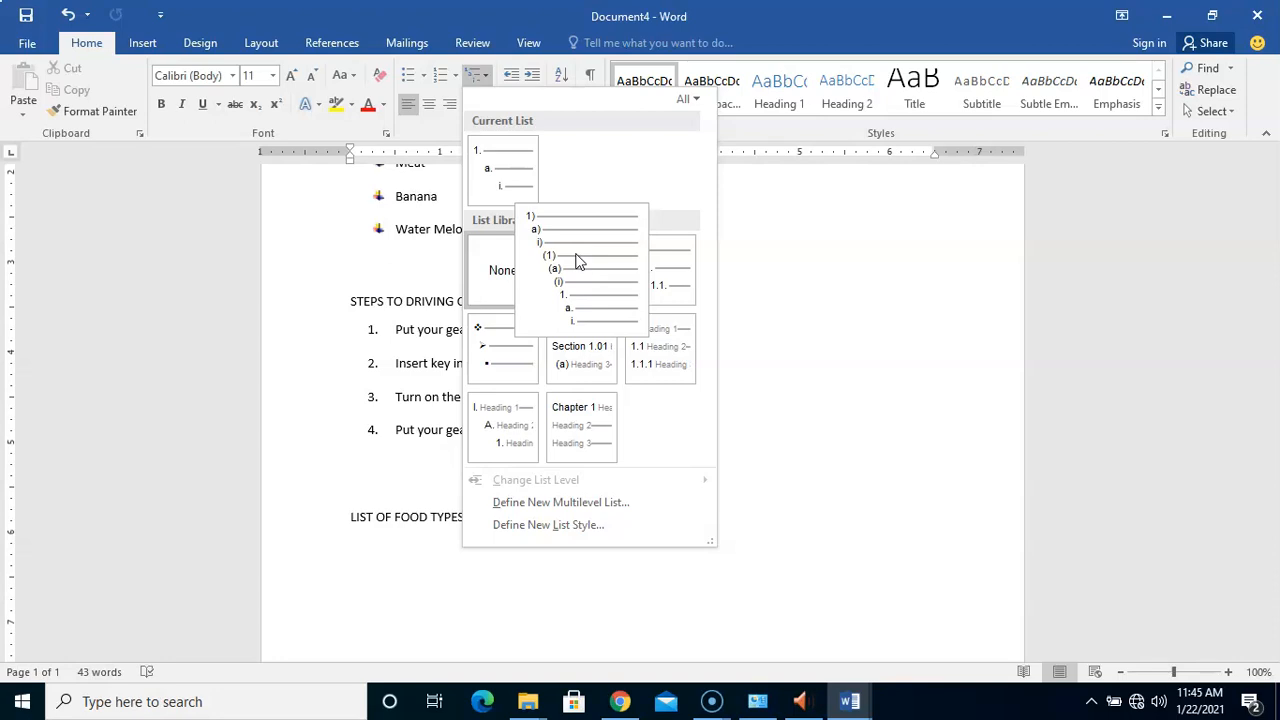
{"action": "mouse_move", "coordinate": [523, 351]}
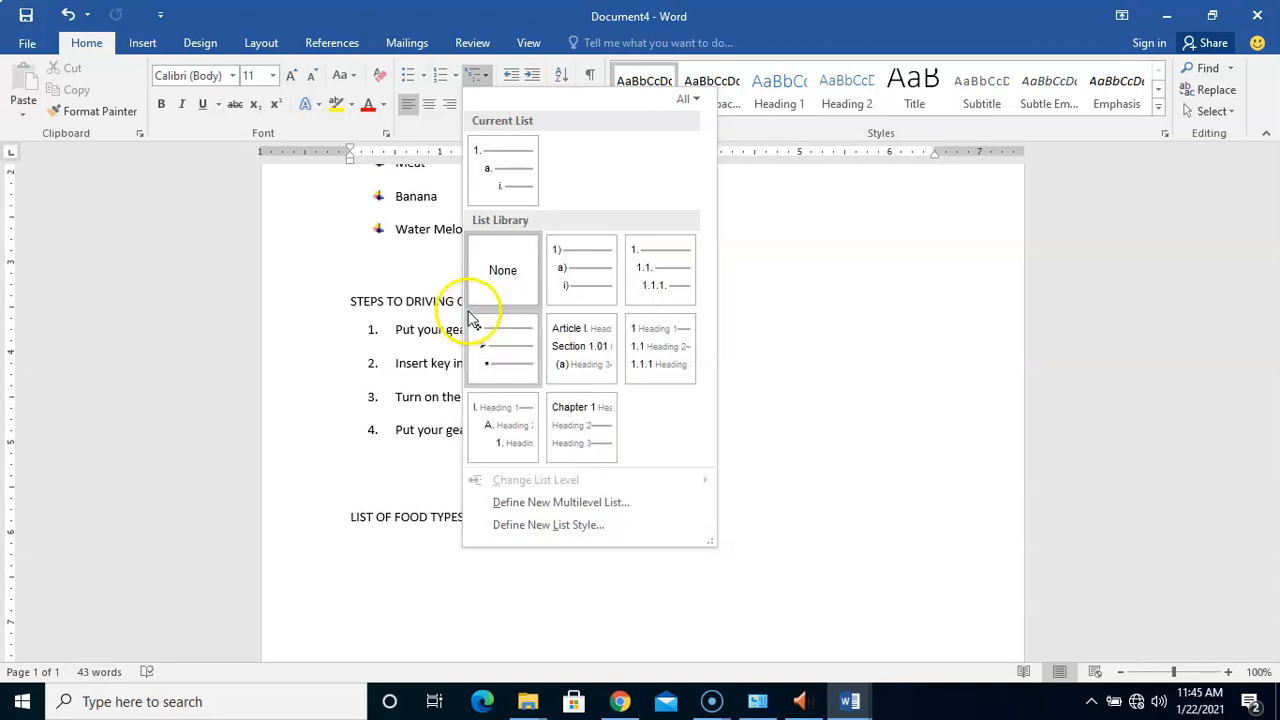
{"action": "mouse_move", "coordinate": [490, 330]}
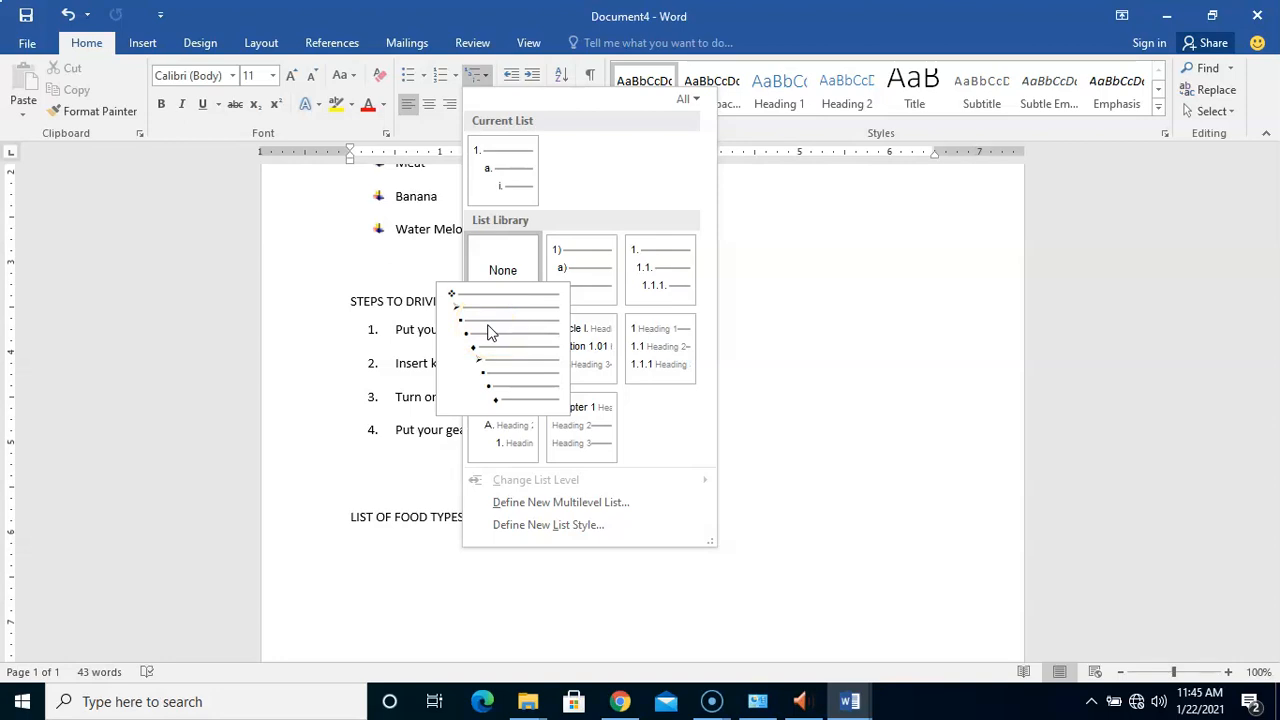
{"action": "mouse_move", "coordinate": [597, 350]}
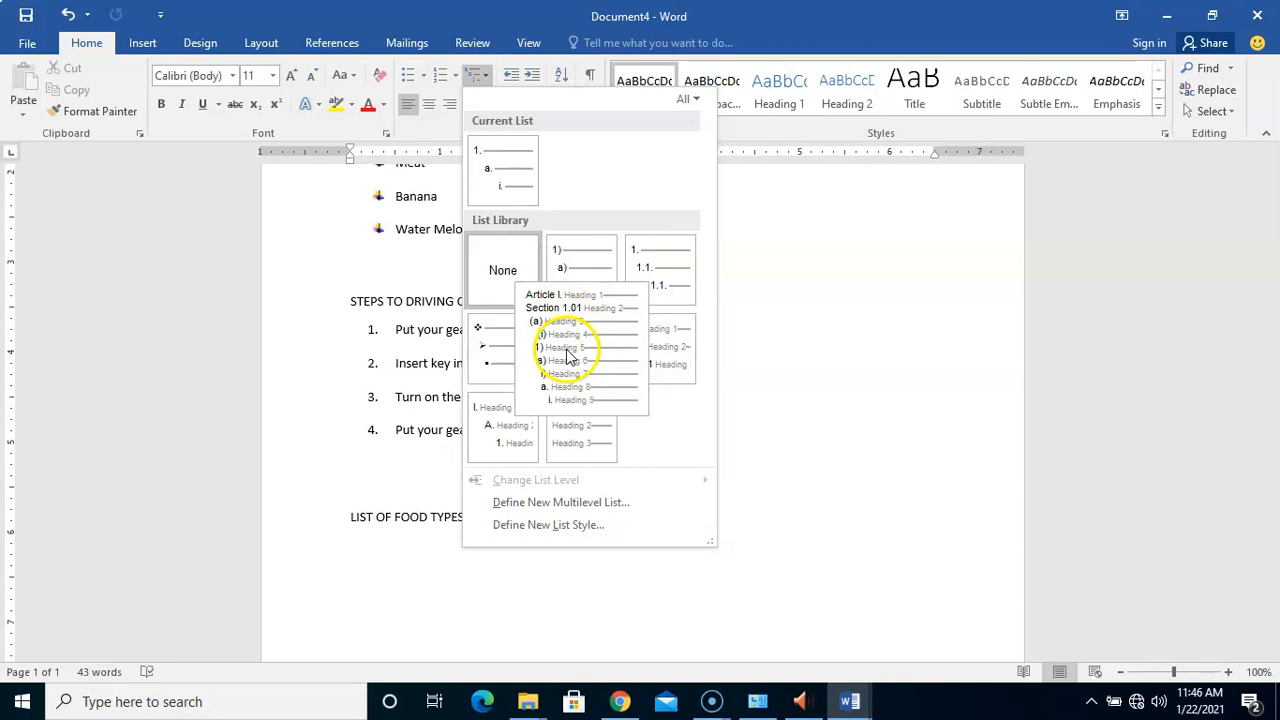
{"action": "mouse_move", "coordinate": [663, 363]}
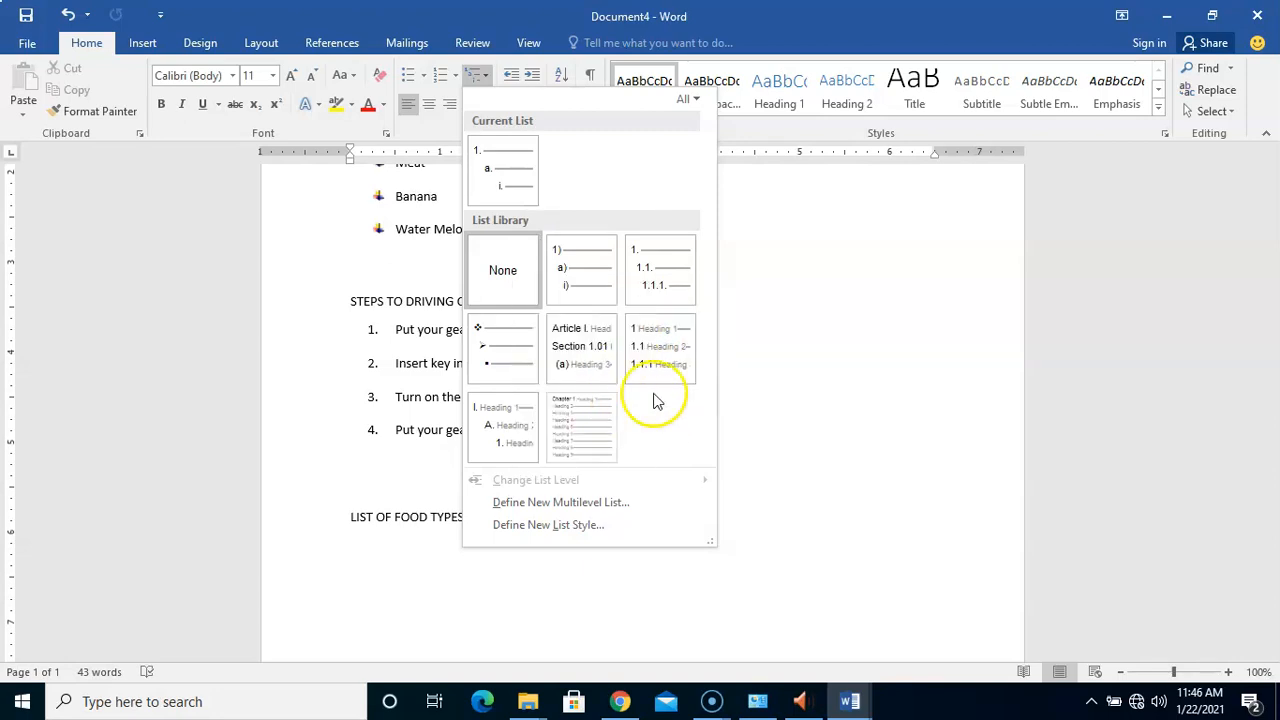
{"action": "left_click", "coordinate": [577, 268]}
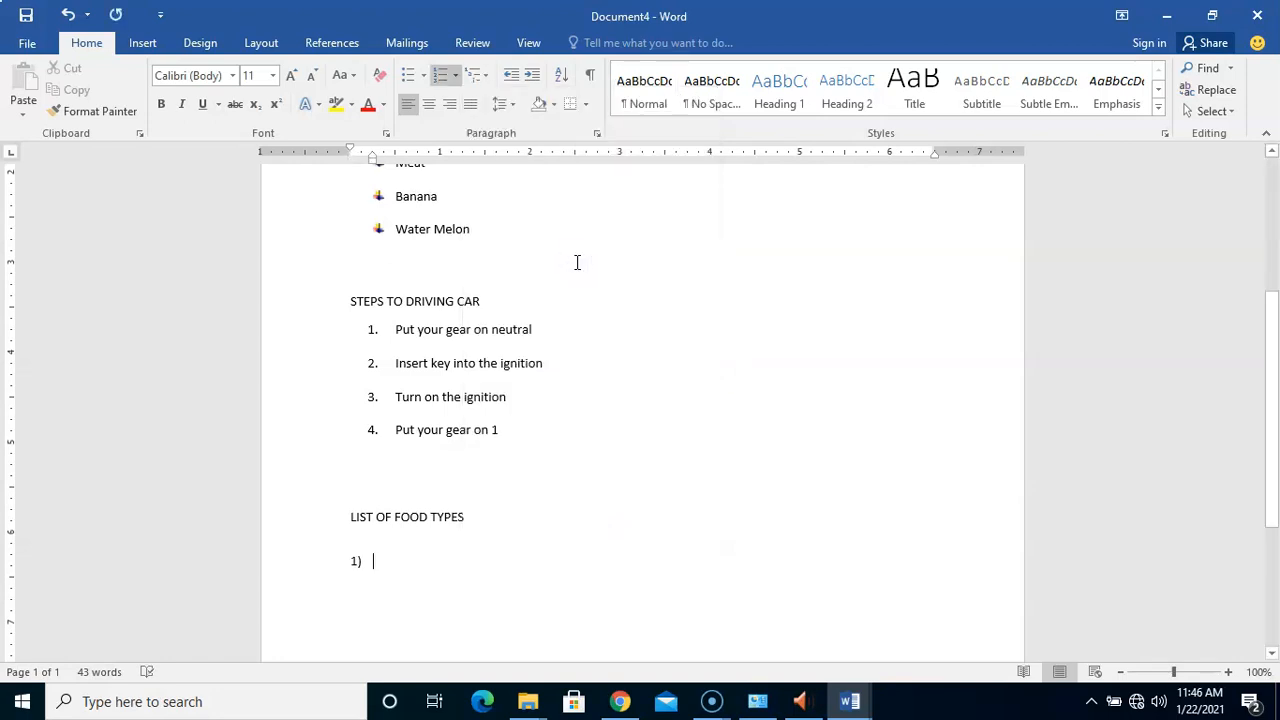
Enter Protein as the first top-level item and Beans as its second-level item.
{"action": "left_click", "coordinate": [491, 554]}
{"action": "type", "text": "Protein"}
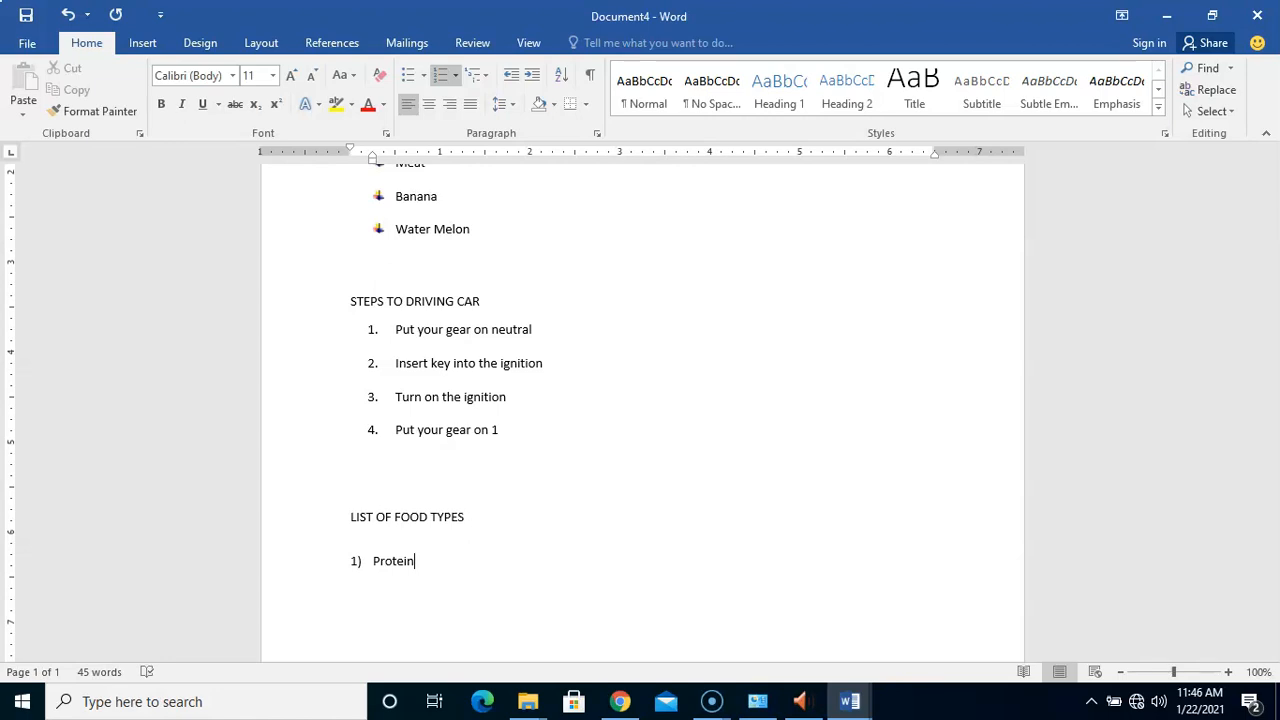
{"action": "key", "text": "Return"}
{"action": "key", "text": "Tab"}
{"action": "type", "text": "Beans"}
Add White Beans and Brown Beans as third-level items under Beans.
{"action": "key", "text": "Return"}
{"action": "key", "text": "Tab"}
{"action": "type", "text": "Whi"}
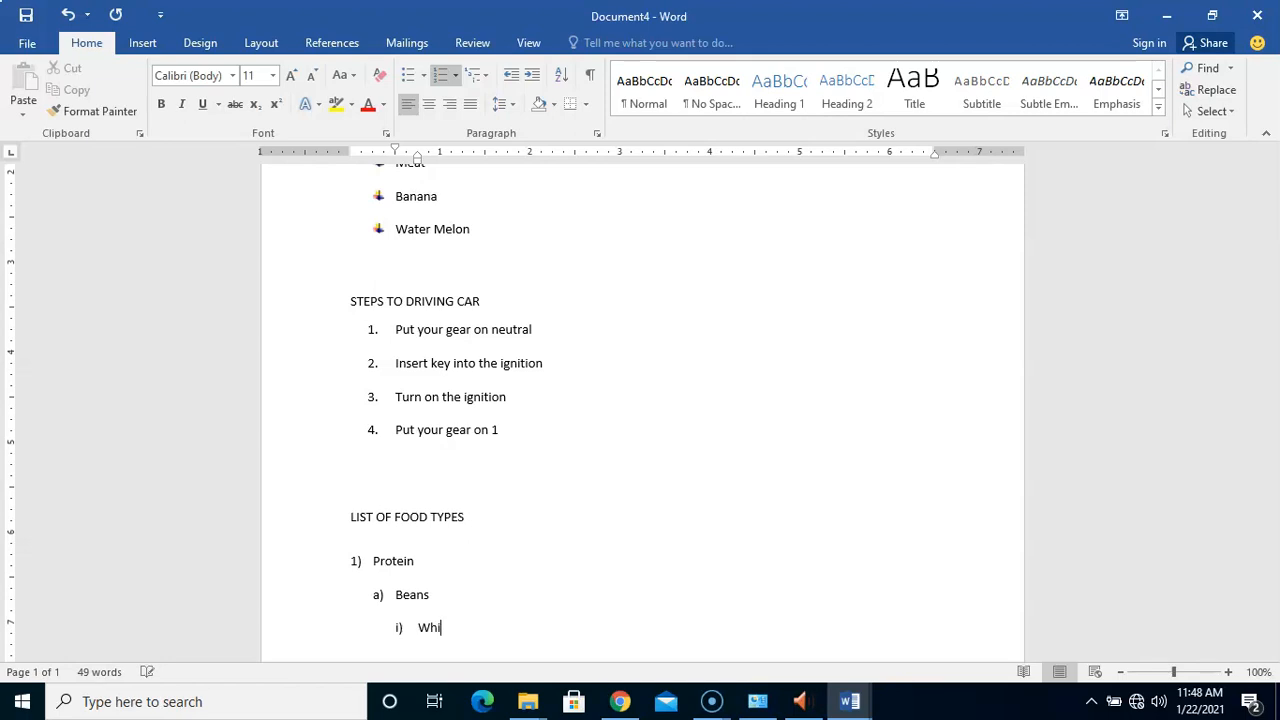
{"action": "type", "text": "te Beans"}
{"action": "key", "text": "Return"}
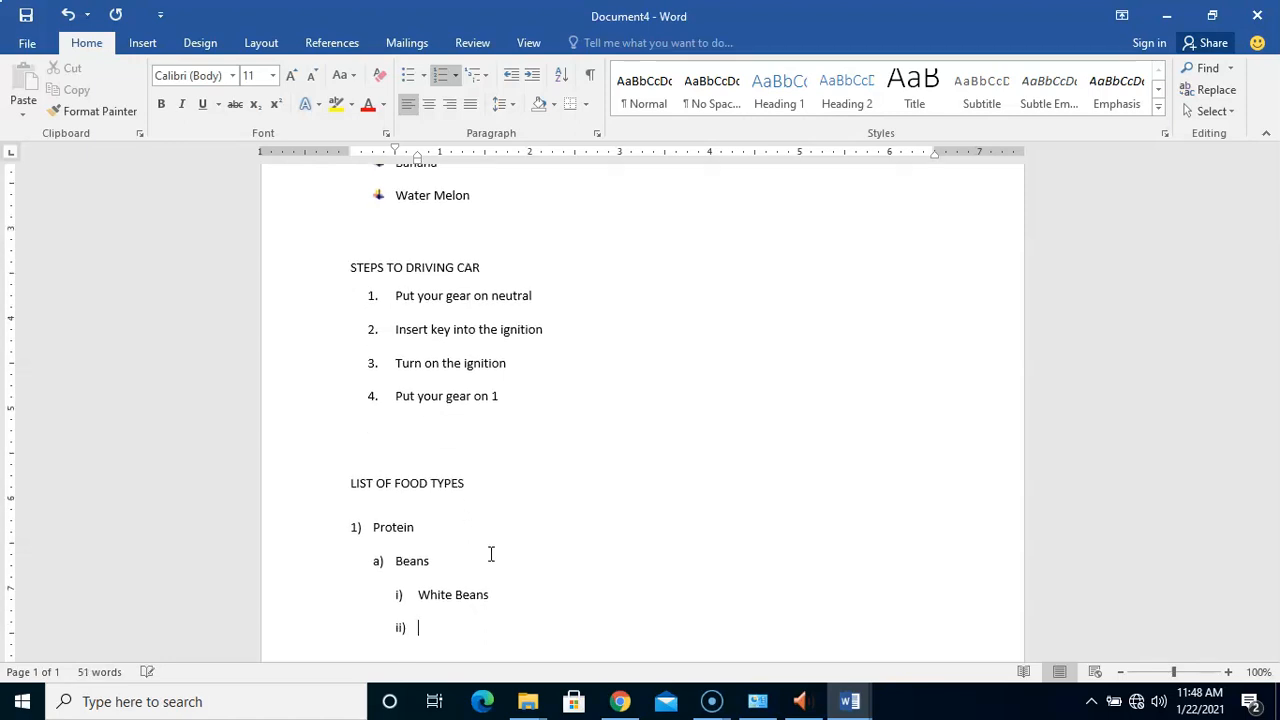
{"action": "type", "text": "Brown Beans"}
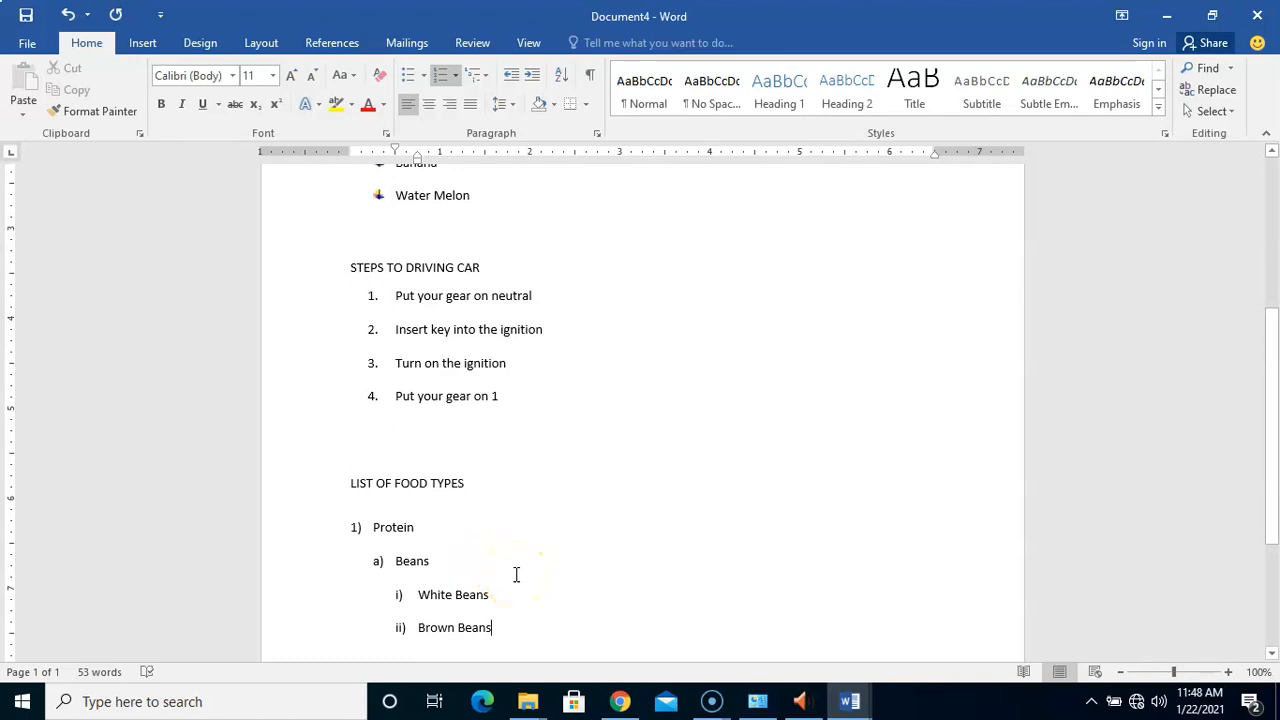
Add Fish as the next second-level item under Protein, with Tilapia and Cat Fish as its third-level items.
{"action": "key", "text": "Return"}
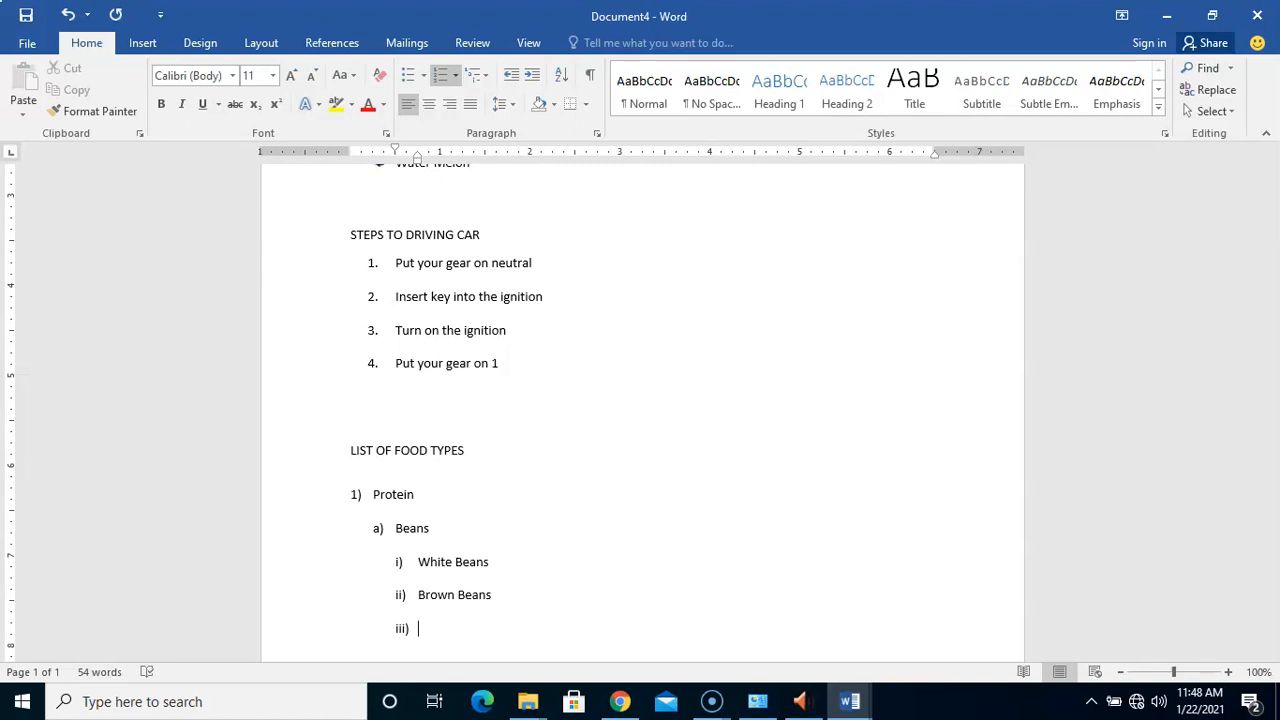
{"action": "key", "text": "shift+Tab"}
{"action": "type", "text": "Fish"}
{"action": "key", "text": "Return"}
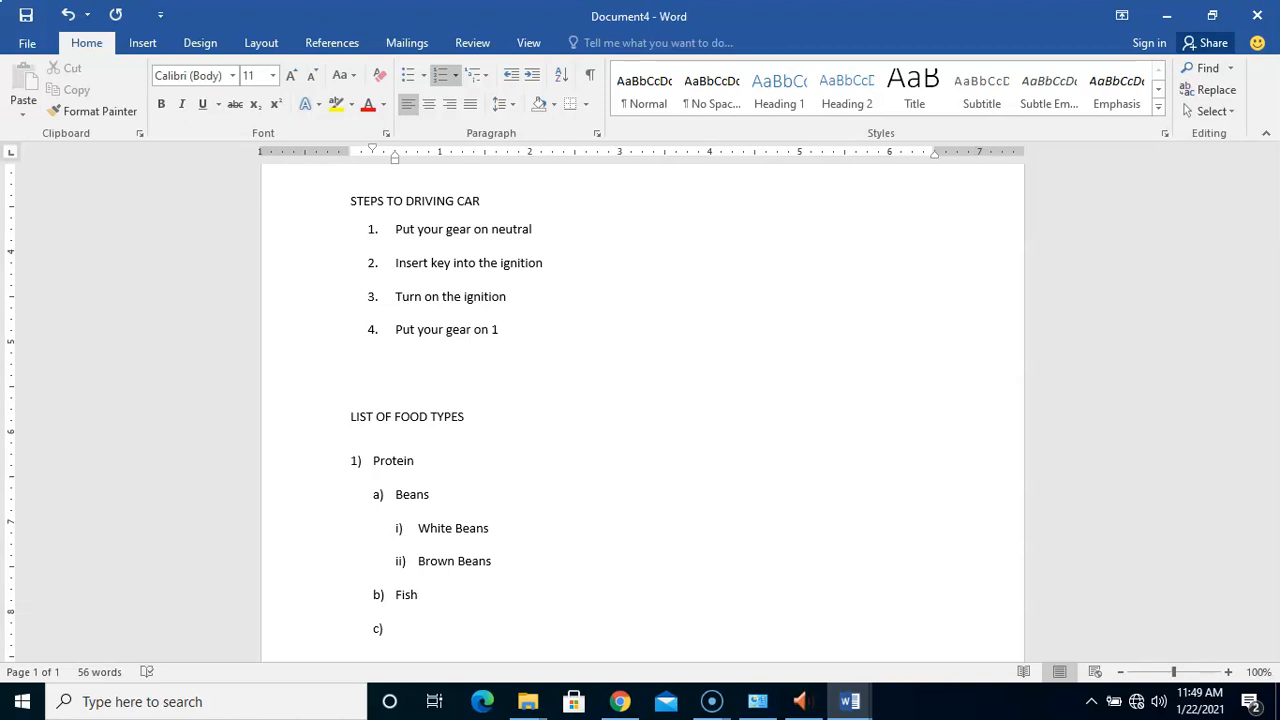
{"action": "key", "text": "Tab"}
{"action": "type", "text": "Tilapia"}
{"action": "key", "text": "Return"}
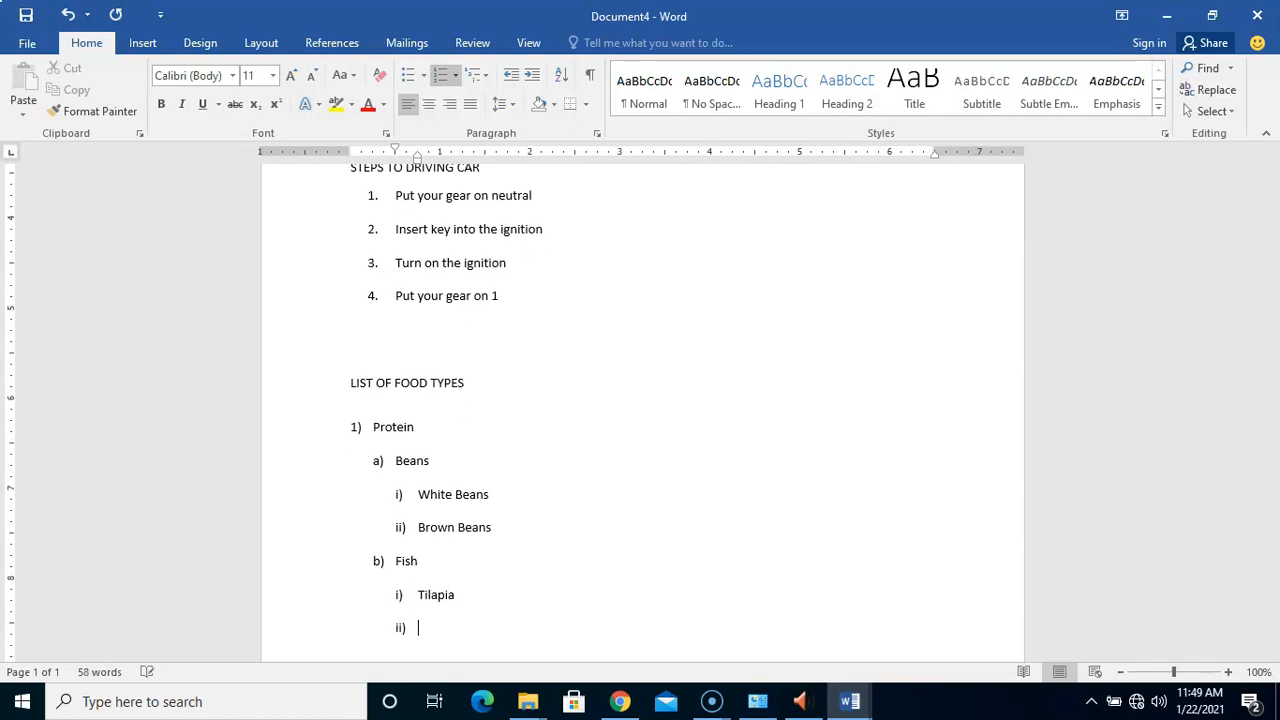
{"action": "type", "text": "Cat Fish"}
Add Carbohydrate as the second top-level item of the food types list, with its spelling corrected.
{"action": "key", "text": "Return"}
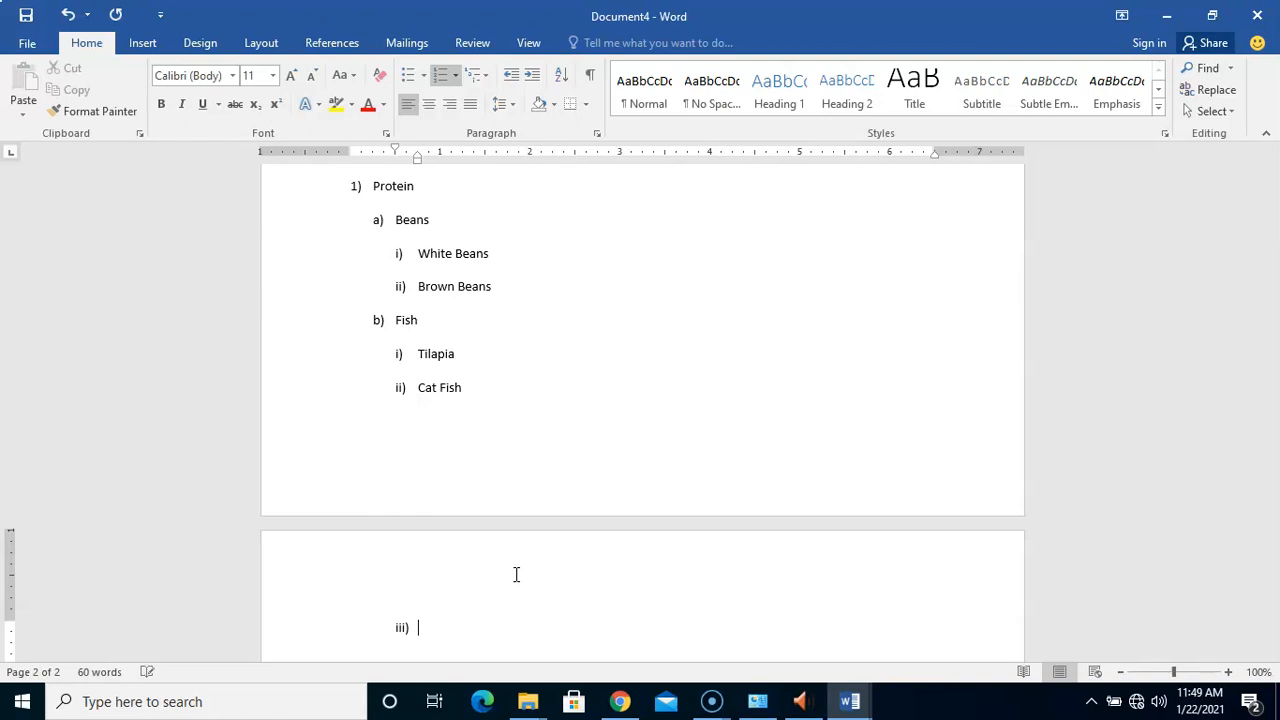
{"action": "key", "text": "shift+Tab"}
{"action": "key", "text": "shift+Tab"}
{"action": "type", "text": "Carbonhydrate"}
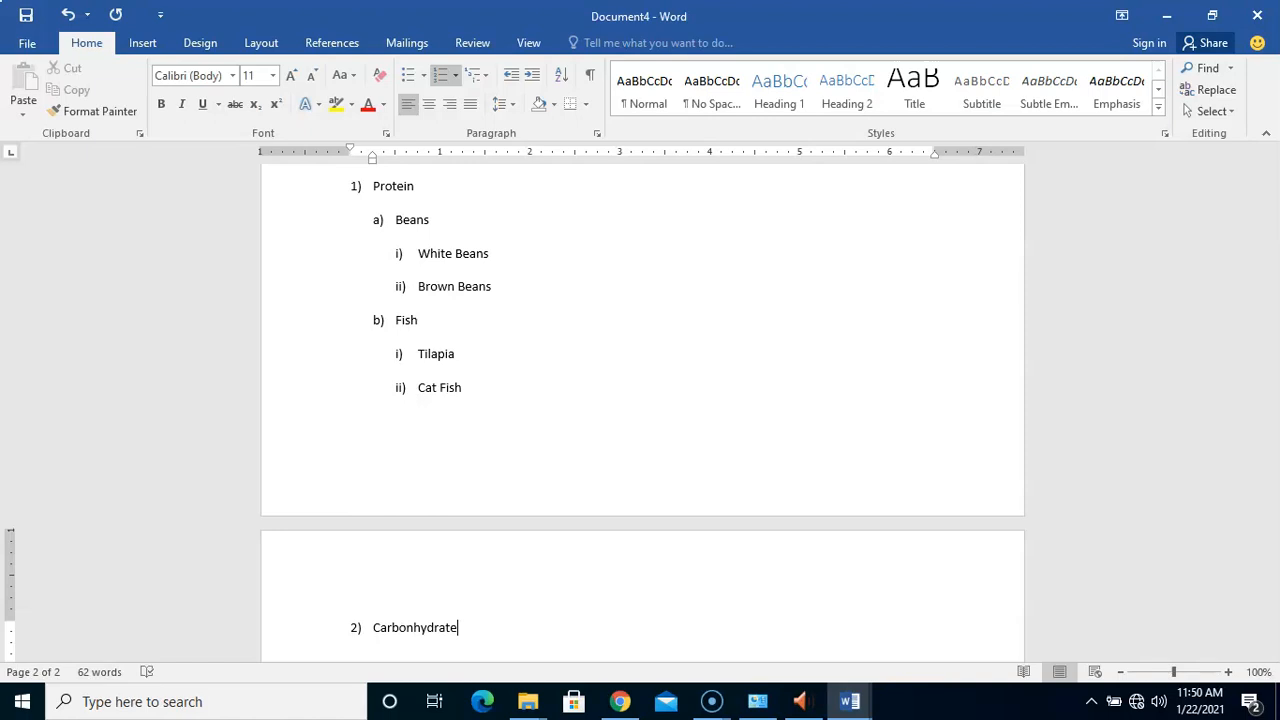
{"action": "key", "text": "Return"}
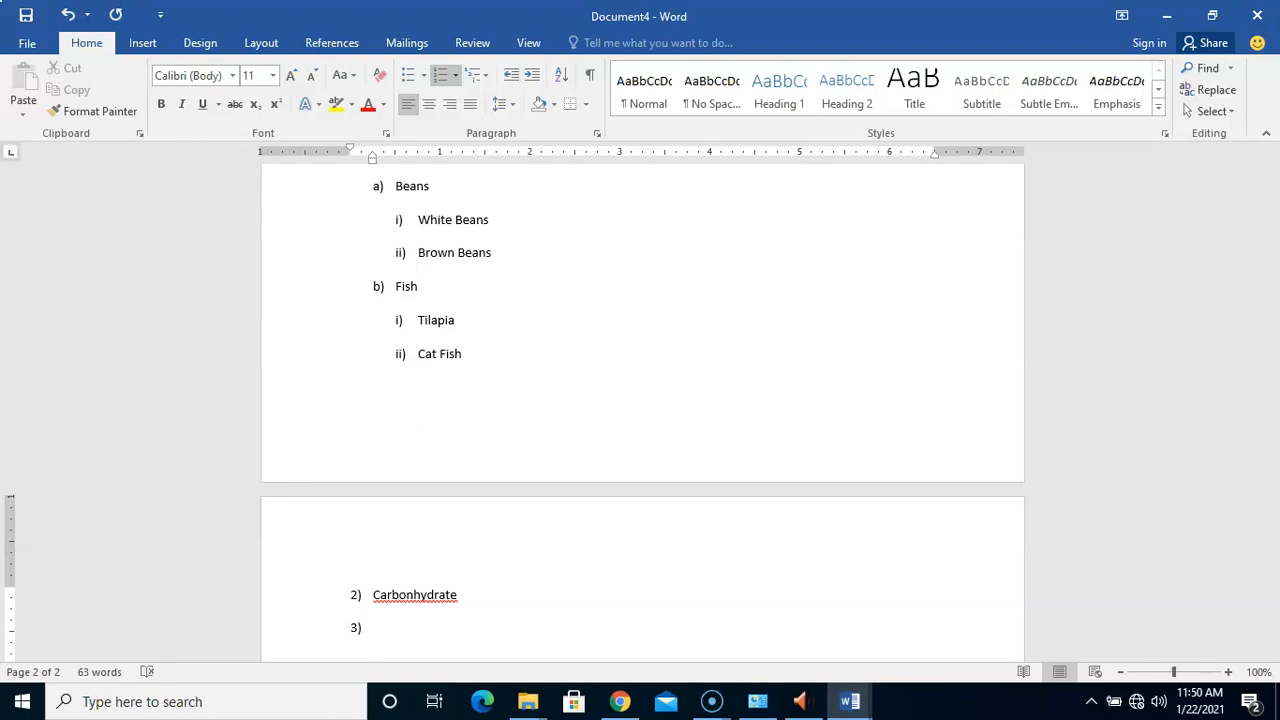
{"action": "left_click", "coordinate": [414, 597]}
{"action": "key", "text": "BackSpace"}
Add Rice as the first second-level item under Carbohydrate.
{"action": "left_click", "coordinate": [408, 624]}
{"action": "key", "text": "Tab"}
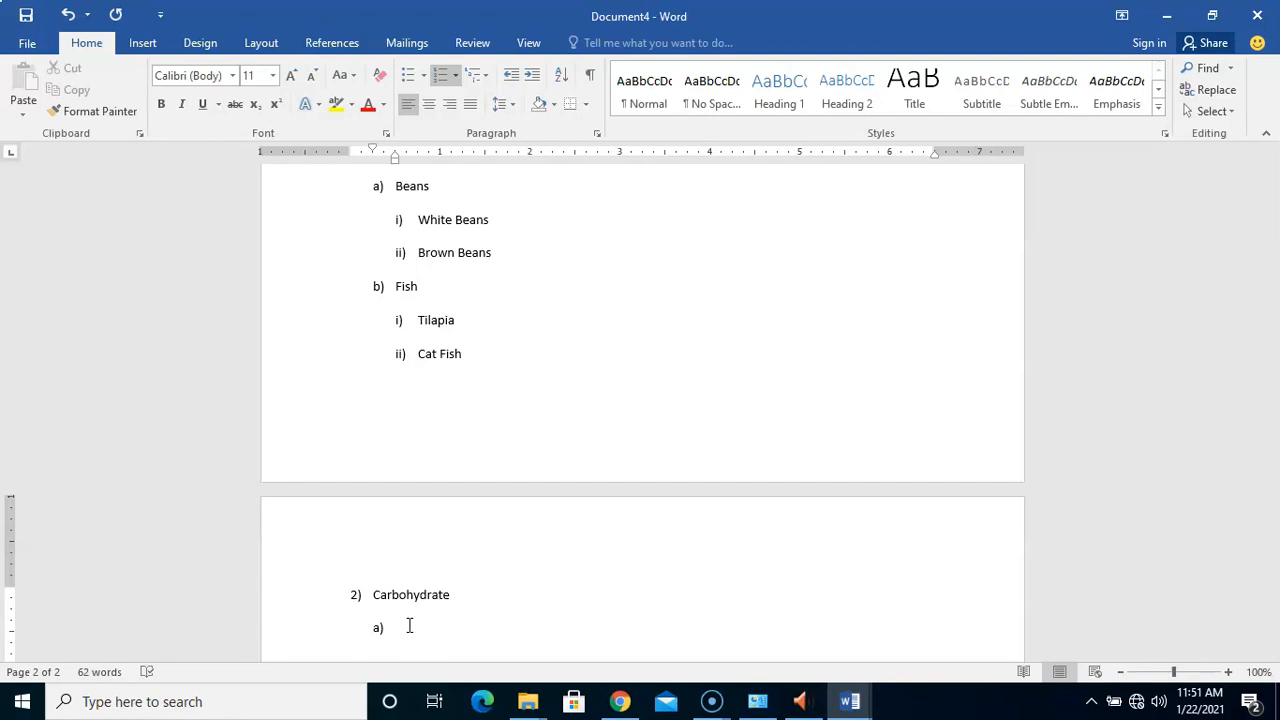
{"action": "type", "text": "Rice"}
{"action": "key", "text": "Return"}
Add White Rice and Ofada Rice as third-level items under Rice.
{"action": "key", "text": "Tab"}
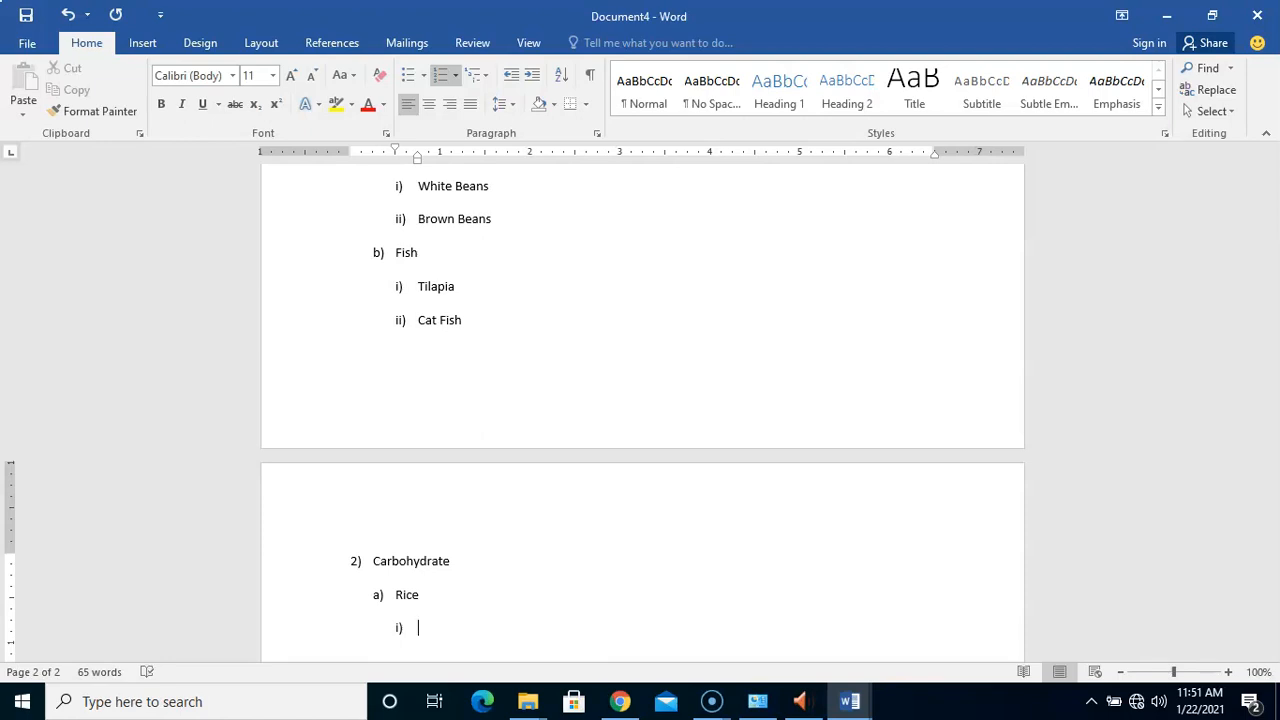
{"action": "type", "text": "White Rice"}
{"action": "key", "text": "Return"}
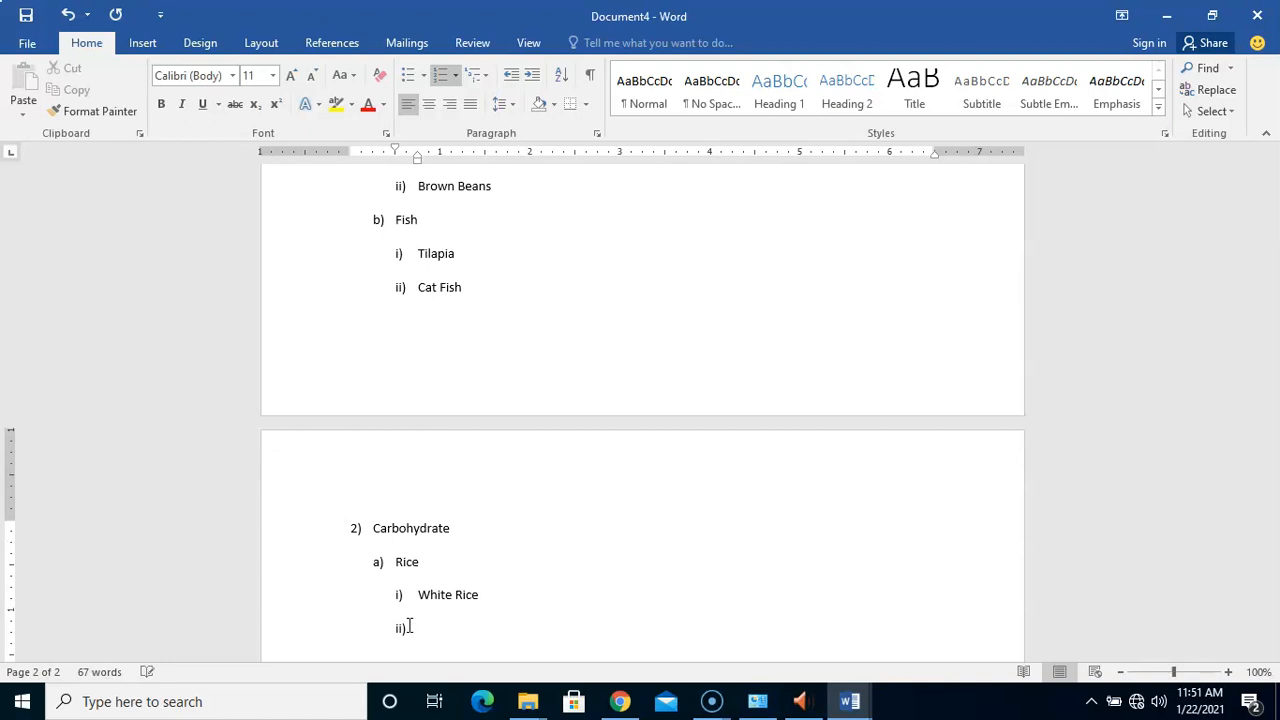
{"action": "type", "text": "Ofada Rice"}
{"action": "key", "text": "Return"}
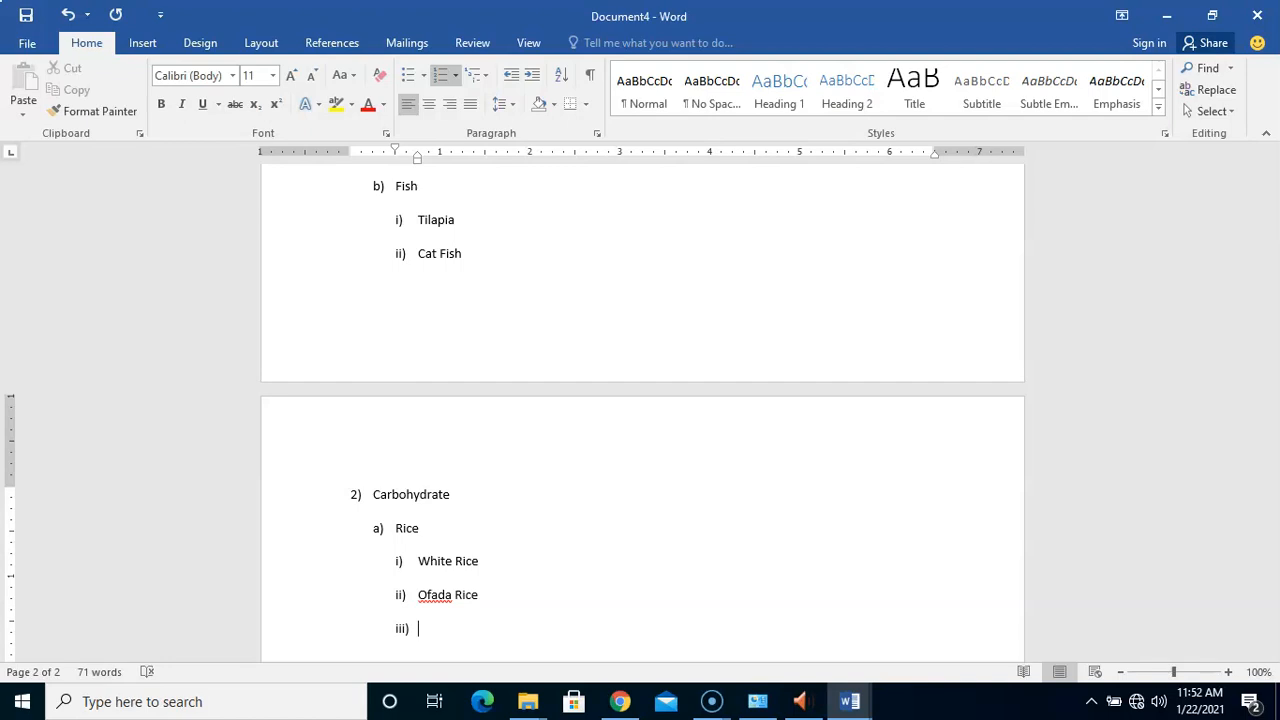
Add Indomie Noodles as the next second-level item under Carbohydrate.
{"action": "key", "text": "shift+Tab"}
{"action": "type", "text": "Indomie"}
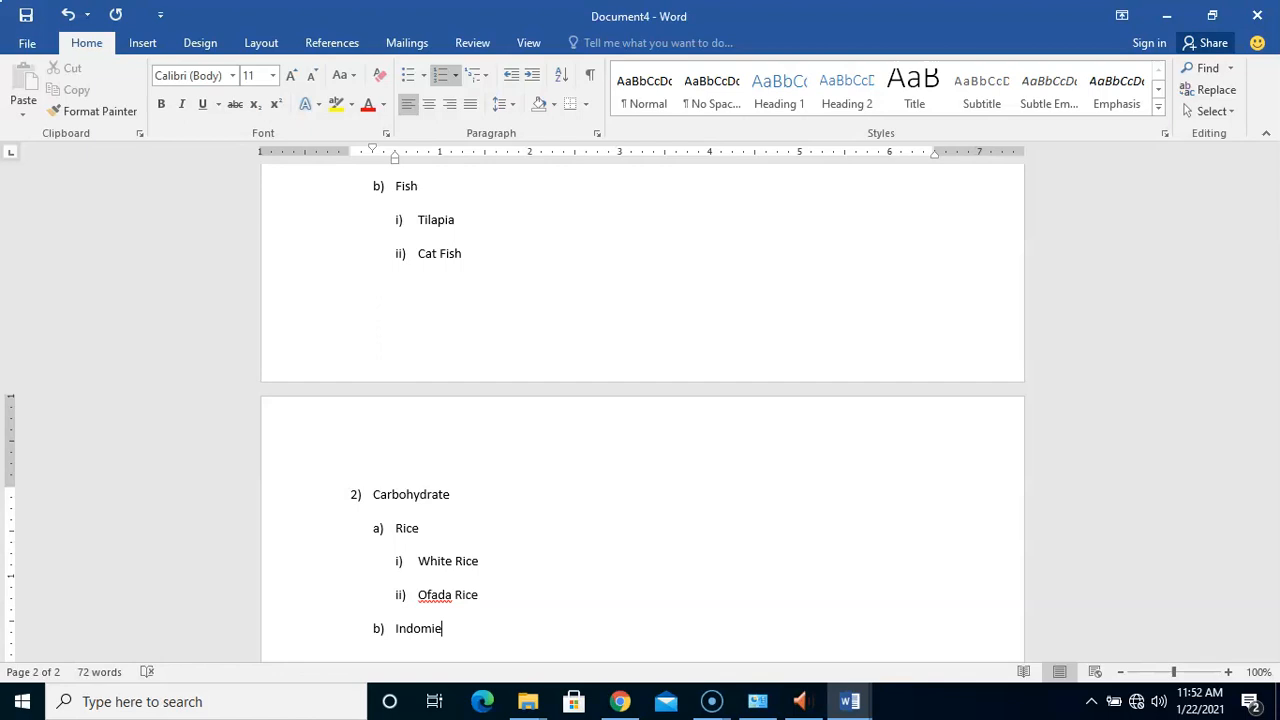
{"action": "key", "text": "BackSpace"}
{"action": "key", "text": "BackSpace"}
{"action": "type", "text": "ie Noodles"}
{"action": "key", "text": "Return"}
Add Dangote Noodles and Honeywell Noodles as third-level items under Indomie Noodles, and start an empty third top-level item.
{"action": "key", "text": "Tab"}
{"action": "type", "text": "Dango"}
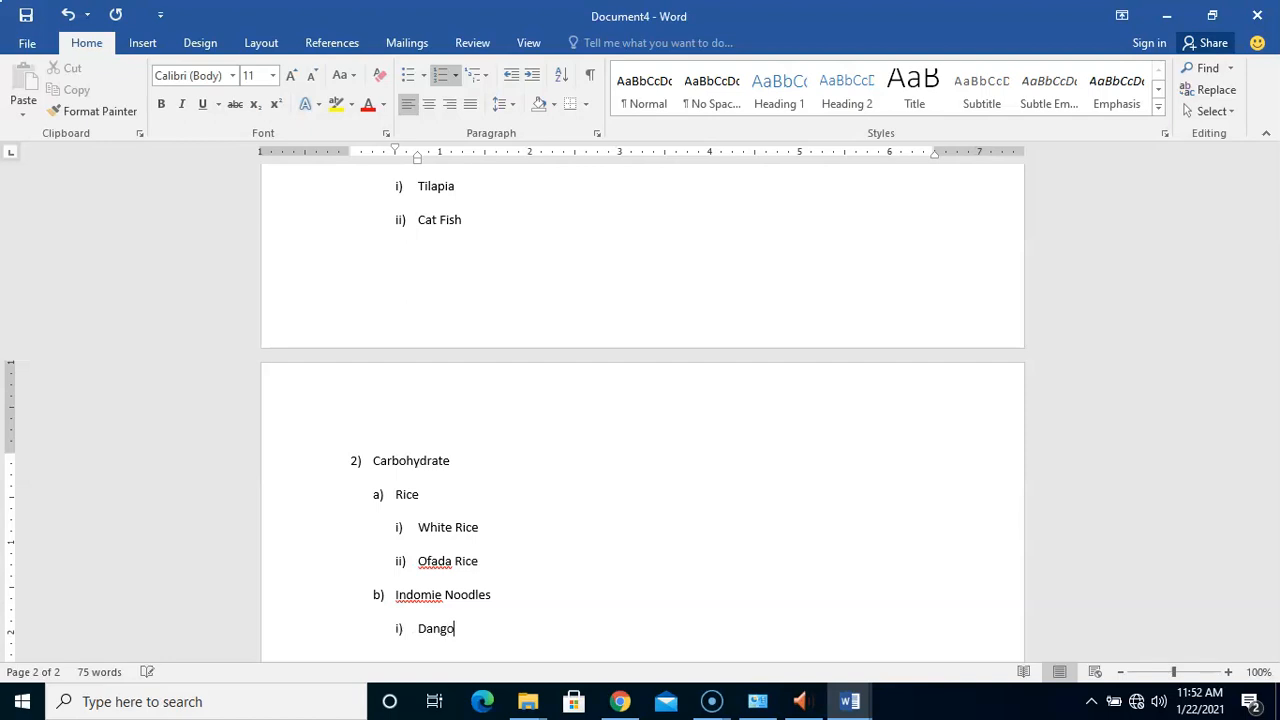
{"action": "type", "text": "te Noodles"}
{"action": "key", "text": "Return"}
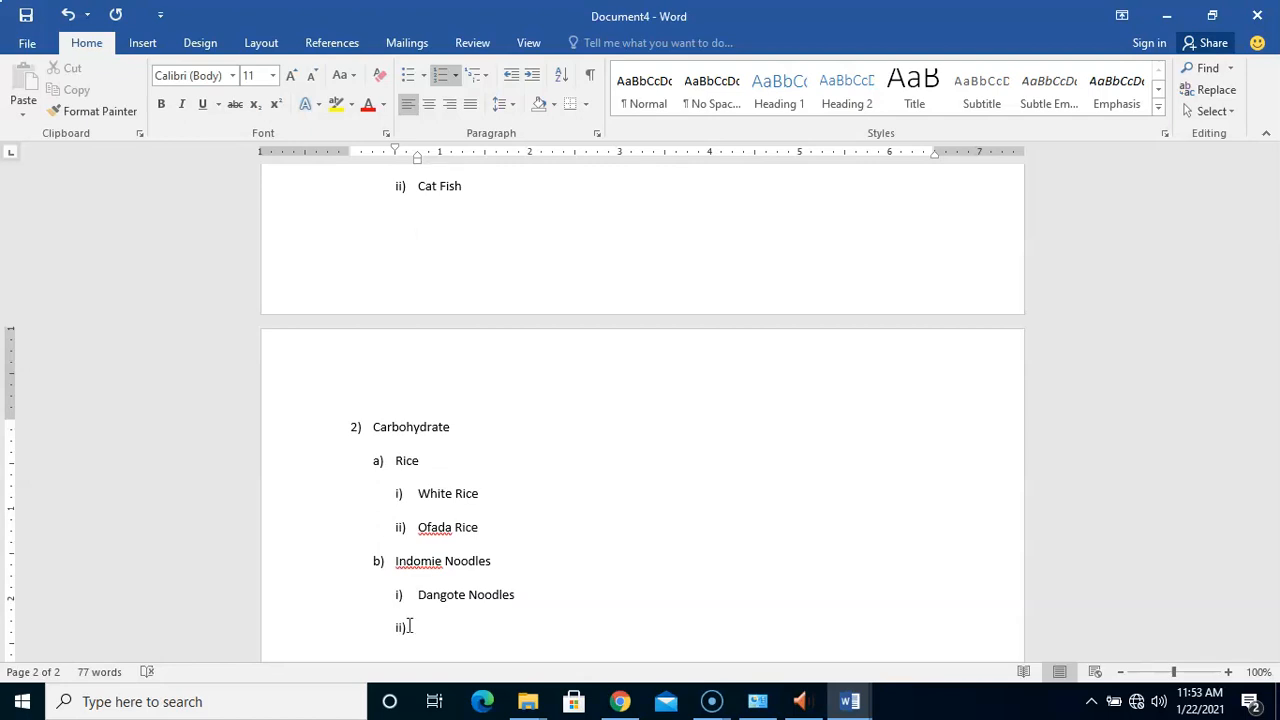
{"action": "type", "text": "Honeywell Noodles"}
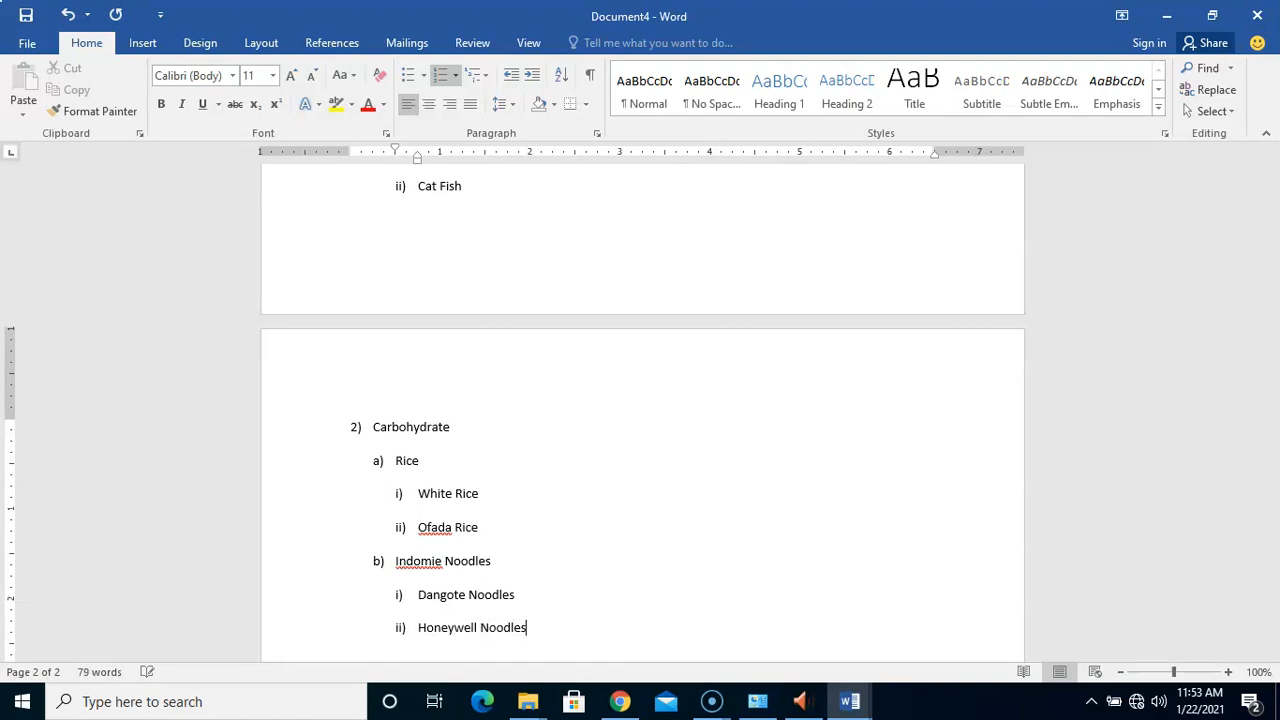
{"action": "key", "text": "Return"}
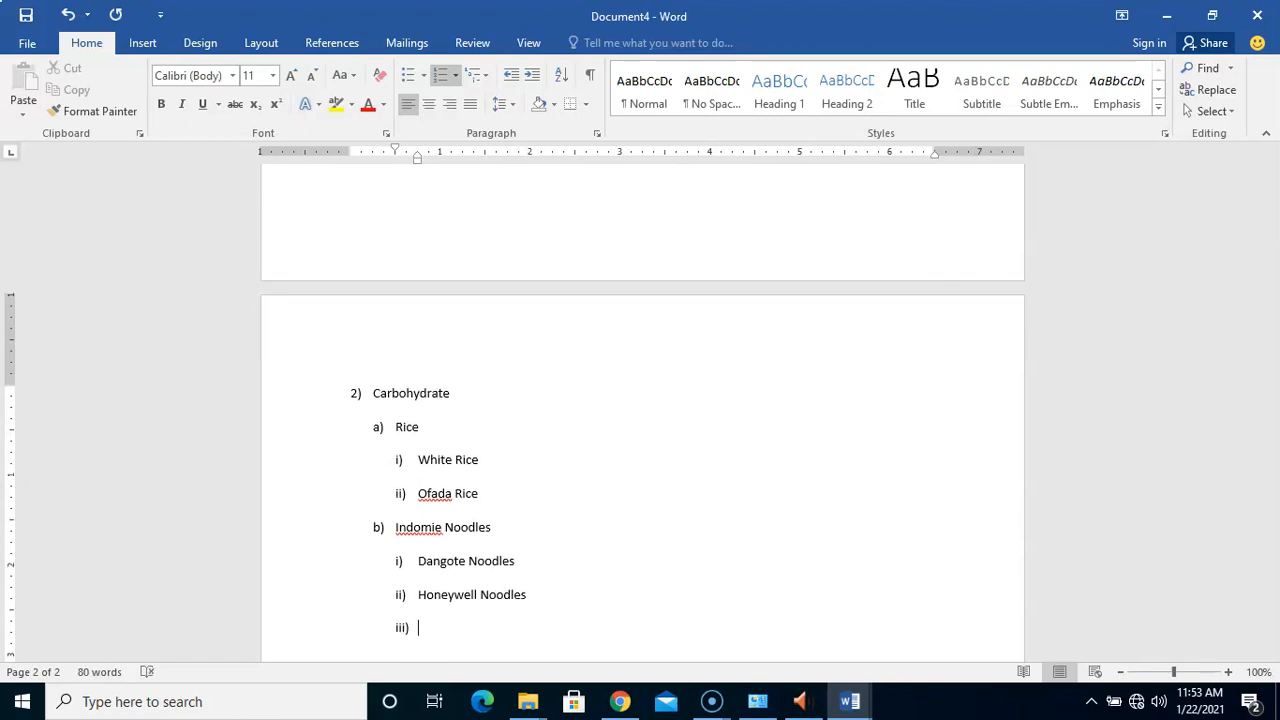
{"action": "key", "text": "shift+Tab"}
{"action": "key", "text": "shift+Tab"}
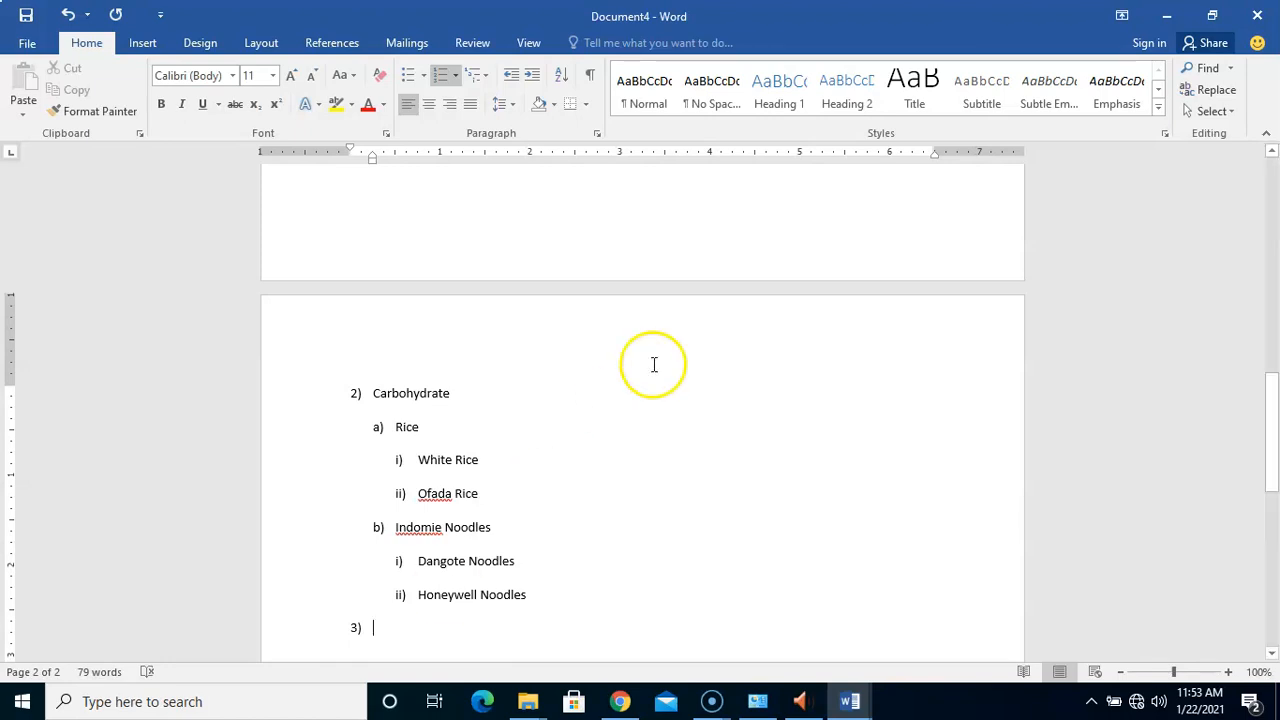
{"action": "left_click", "coordinate": [491, 469]}
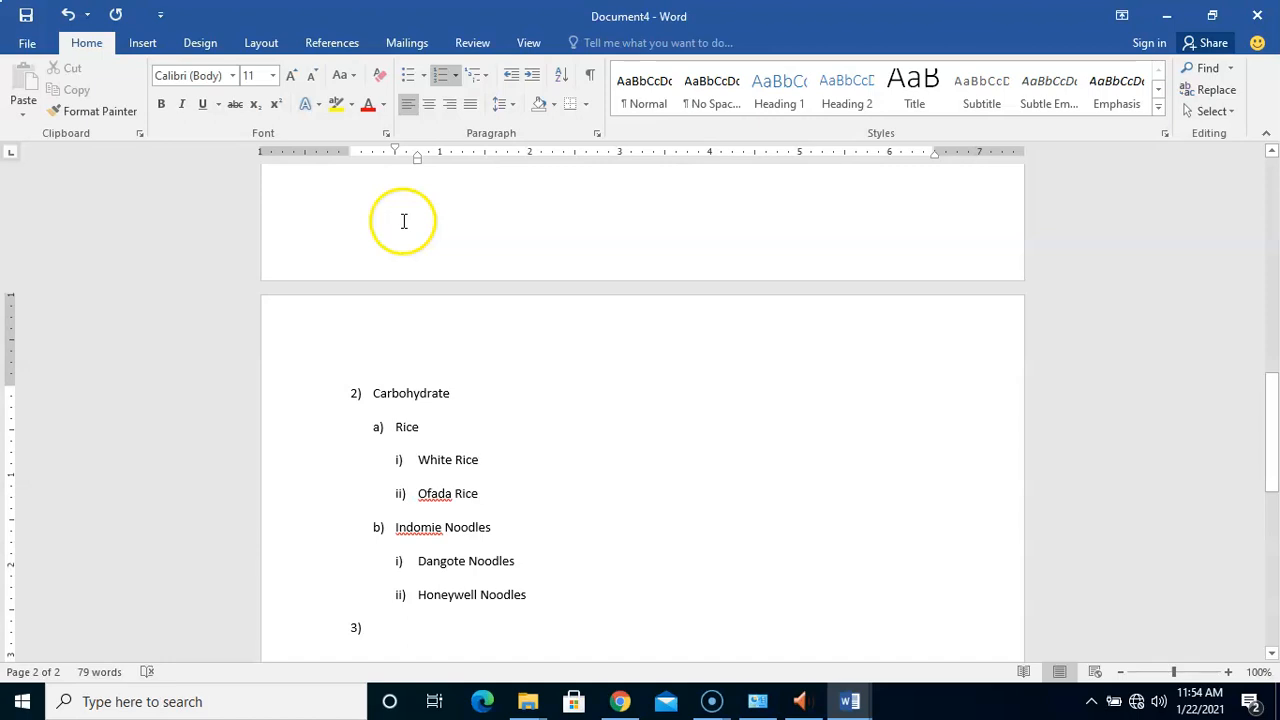
{"action": "left_click", "coordinate": [424, 78]}
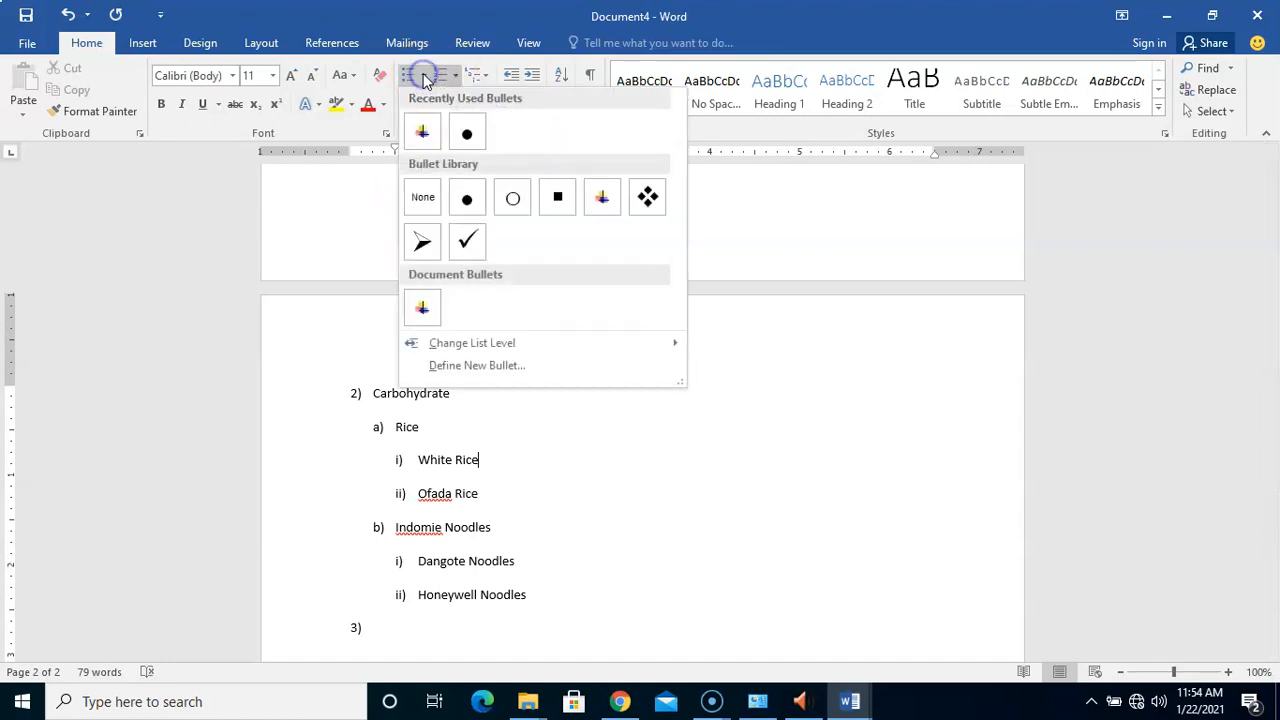
{"action": "left_click", "coordinate": [506, 513]}
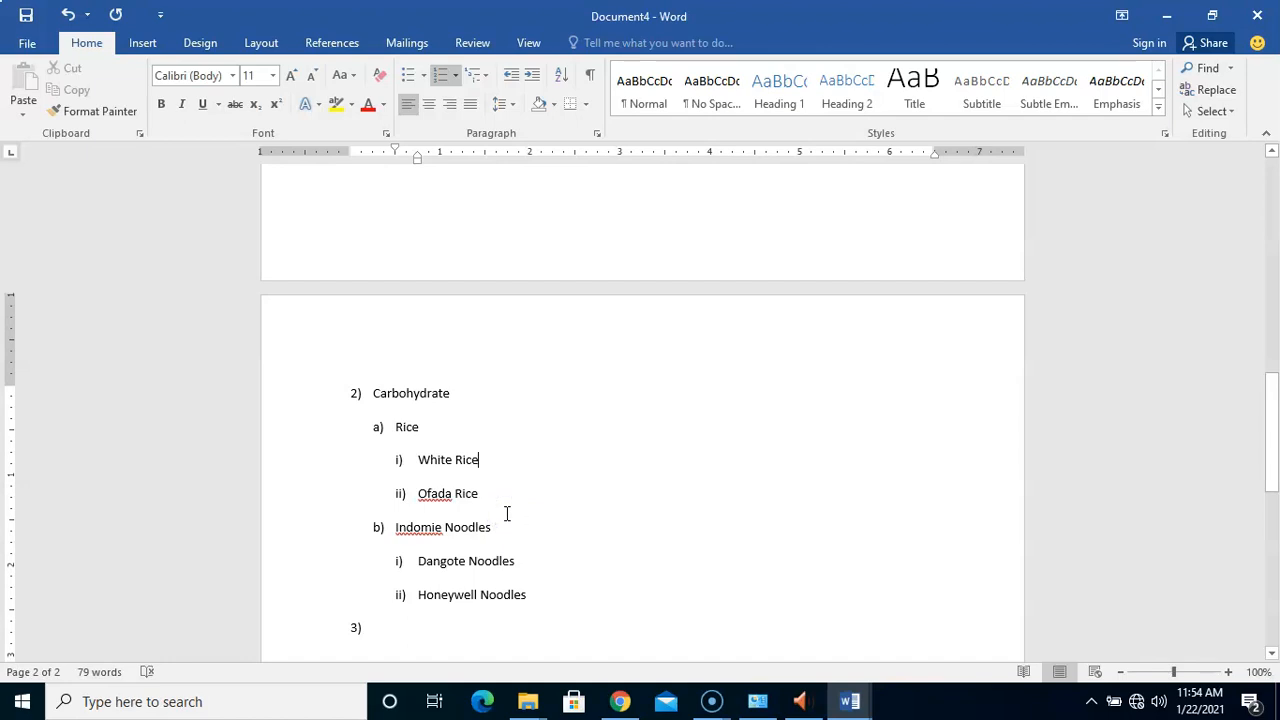